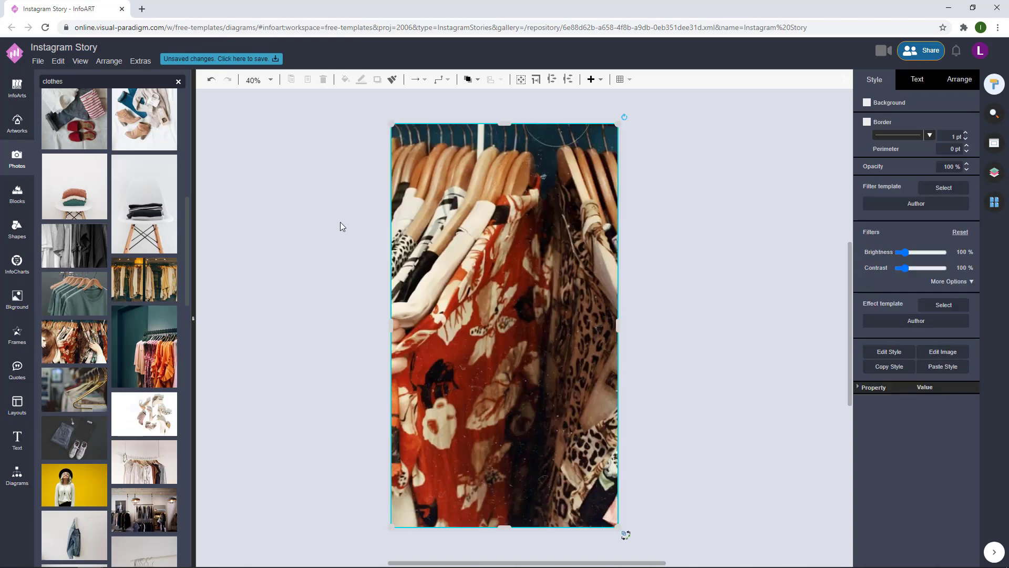
- Replace the story's background photo with the clothes rail against a teal wall and darken it with a near-black overlay
left_click_drag(144, 344, 386, 245)
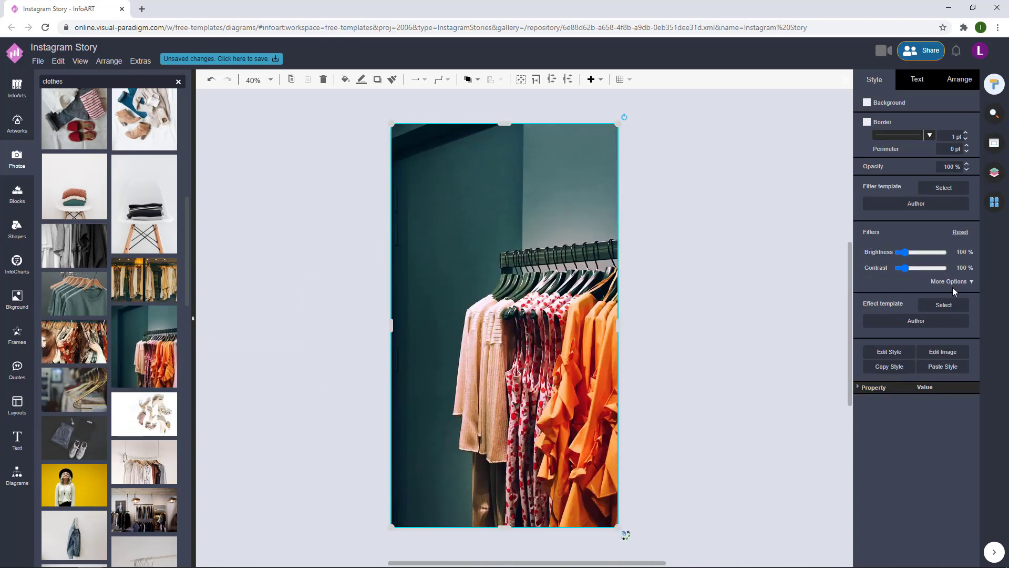
left_click(953, 282)
left_click(908, 378)
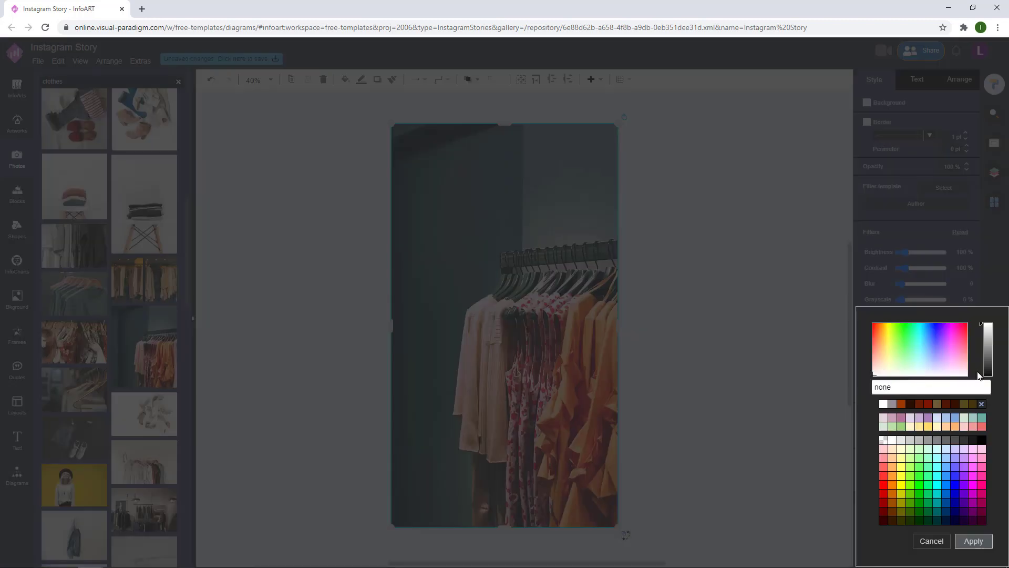
left_click(973, 440)
left_click(974, 541)
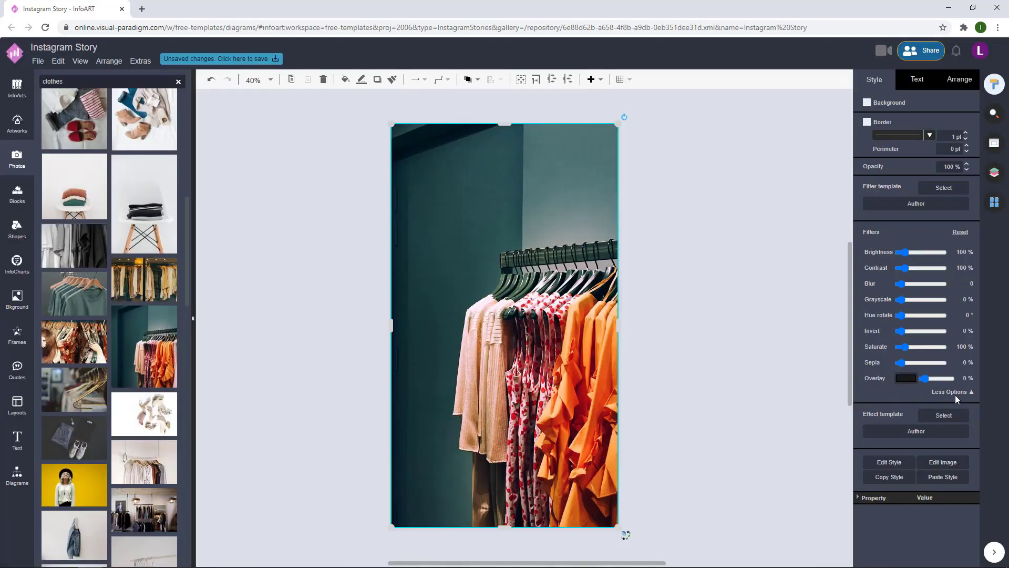
left_click_drag(925, 381, 944, 380)
- Add a text box, enlarge it to about 129 pt and place it over the upper part of the photo
left_click(297, 192)
double_click(299, 192)
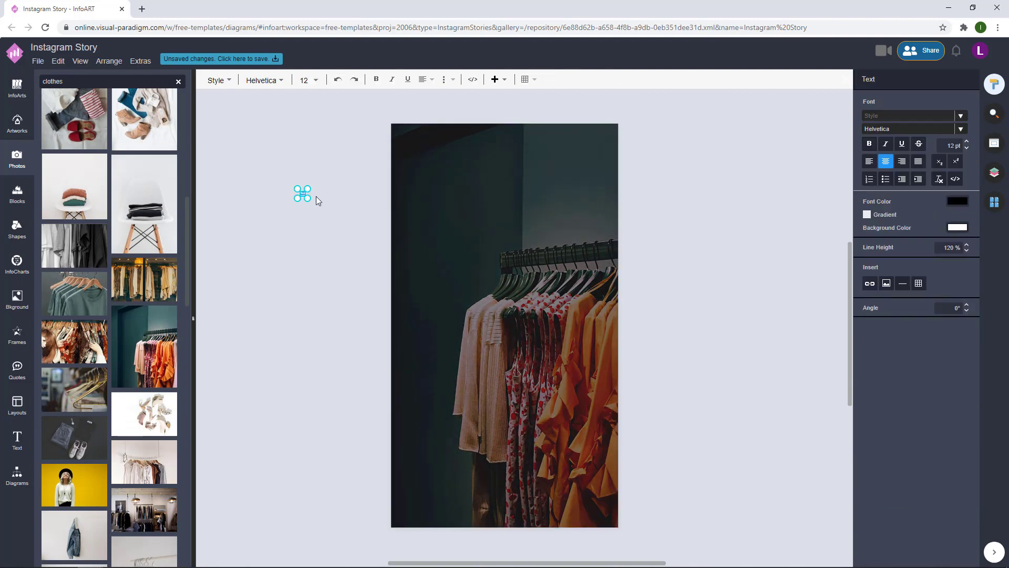
left_click_drag(309, 197, 428, 228)
left_click_drag(362, 221, 499, 234)
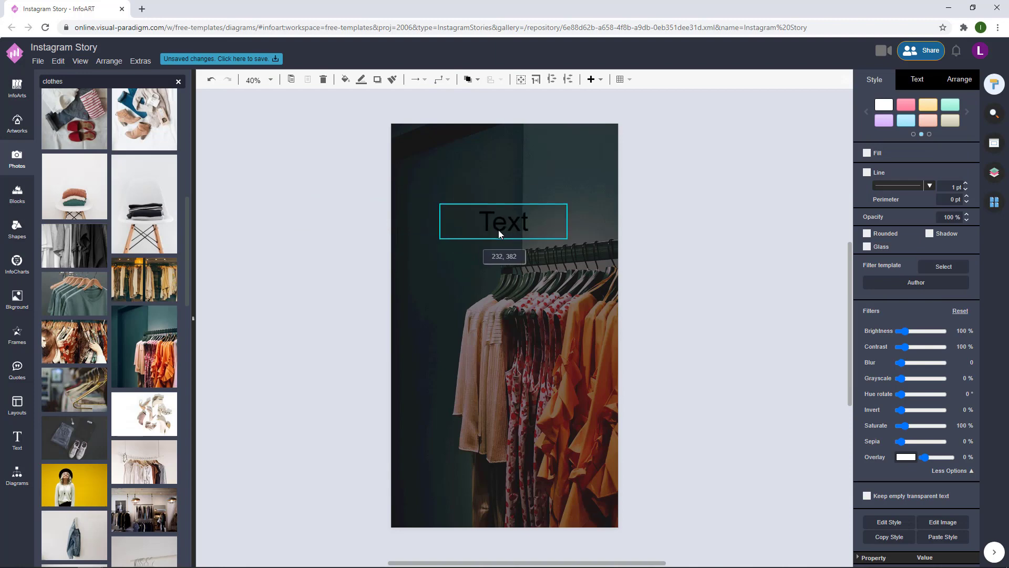
- Replace the placeholder text with "UP TO 50% OFF"
double_click(496, 230)
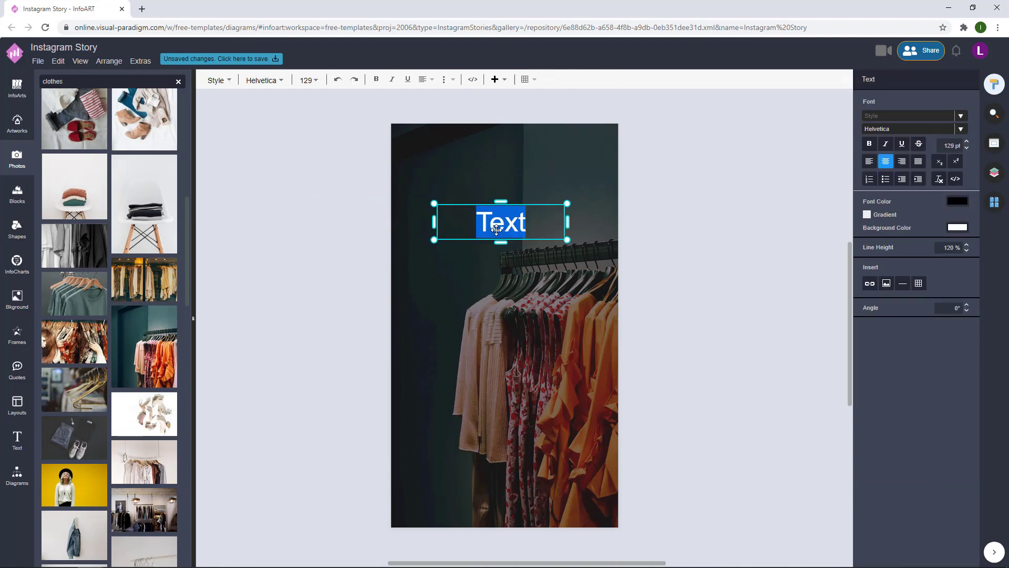
type("UP To")
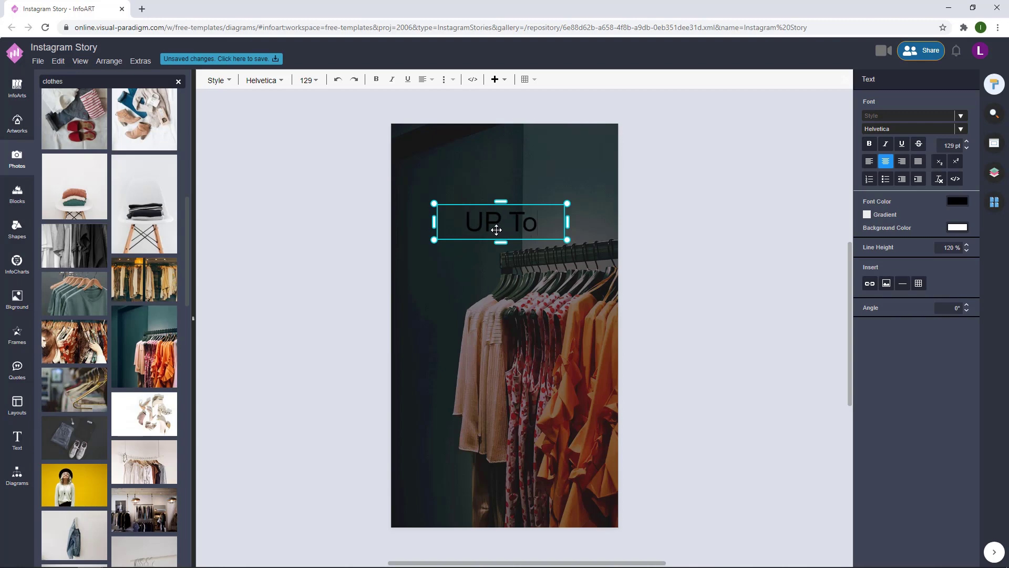
key("BackSpace")
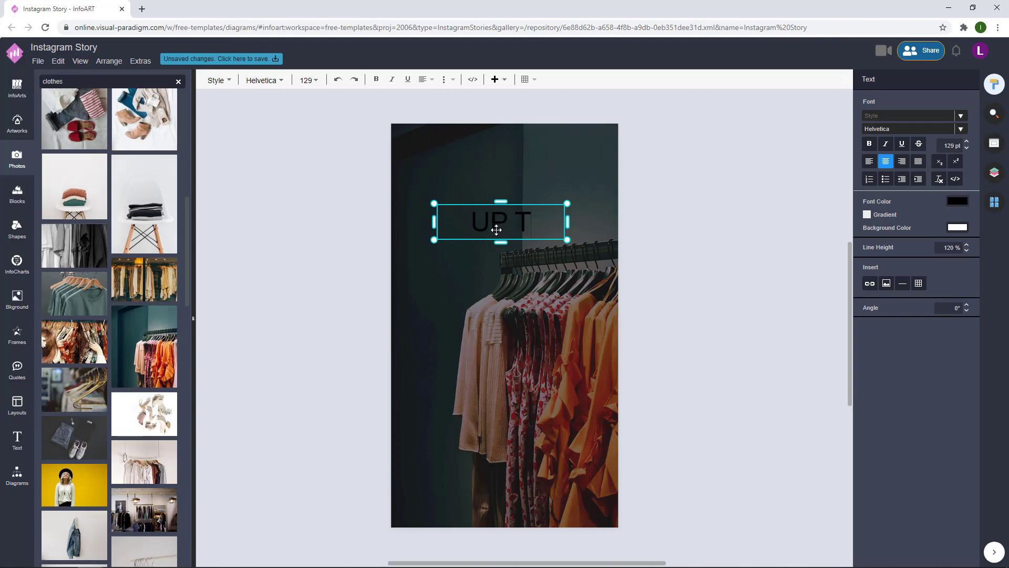
type("O 50%")
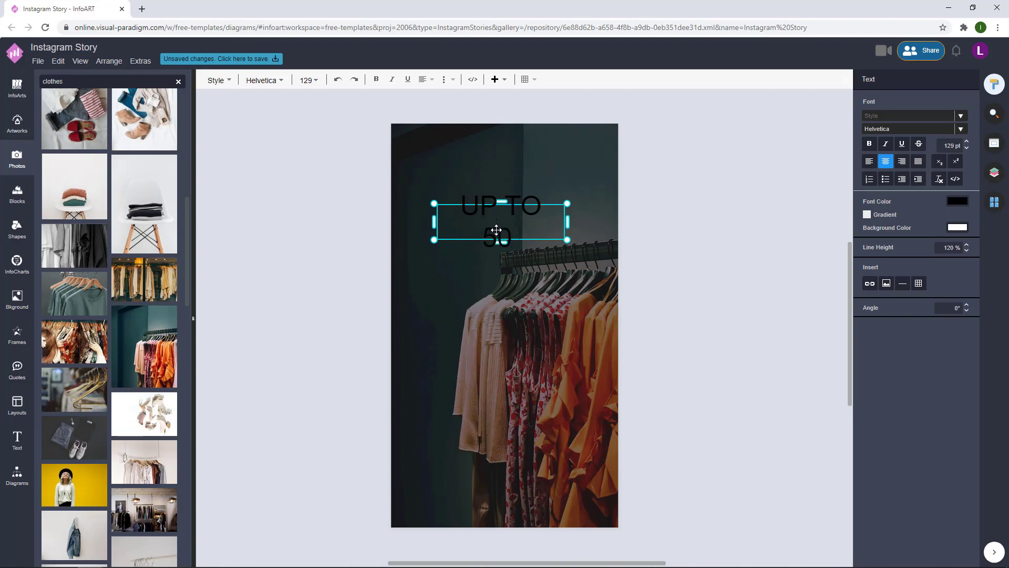
type(" Off")
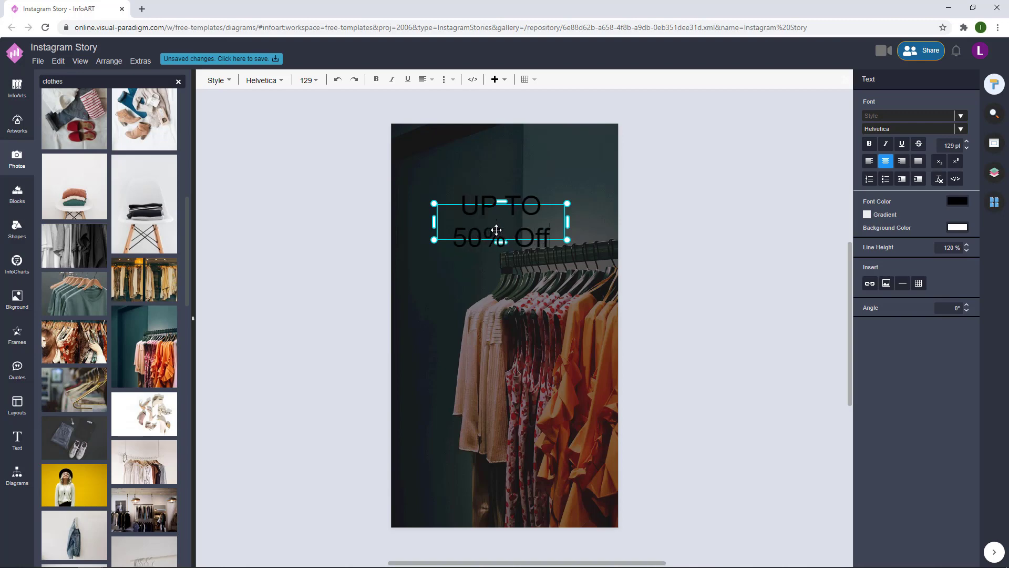
key("BackSpace")
key("BackSpace")
type("F")
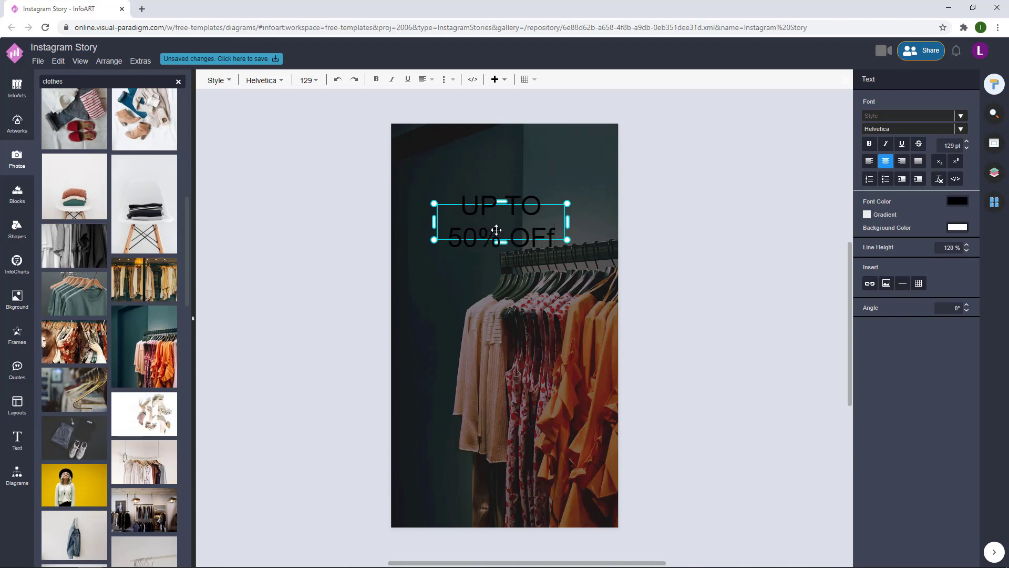
type("F")
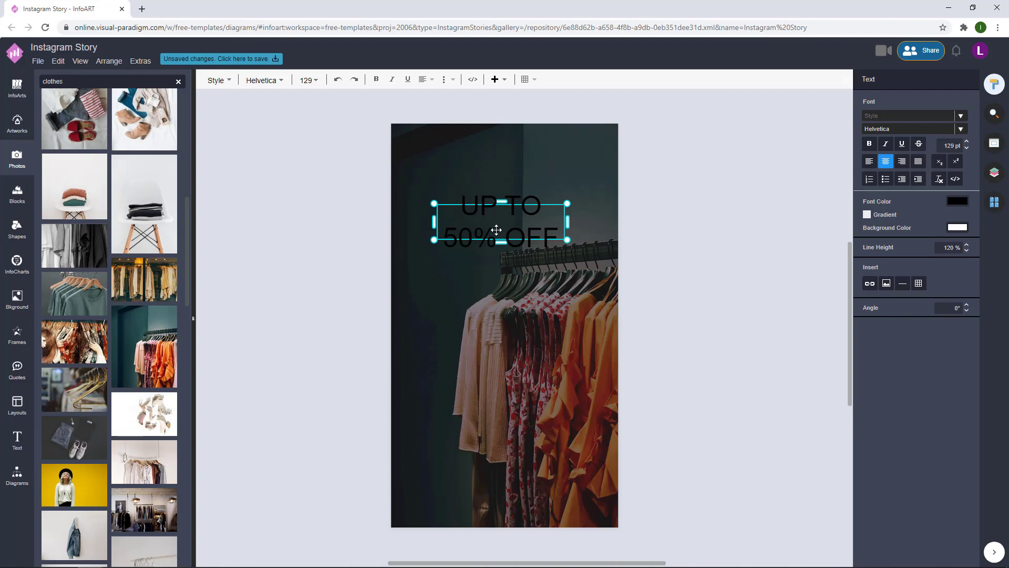
- Change the font color of the "UP TO 50% OFF" text to white
scroll(496, 230, "up", 8)
left_click(660, 435)
left_click_drag(688, 550, 630, 122)
left_click(488, 216)
left_click(929, 80)
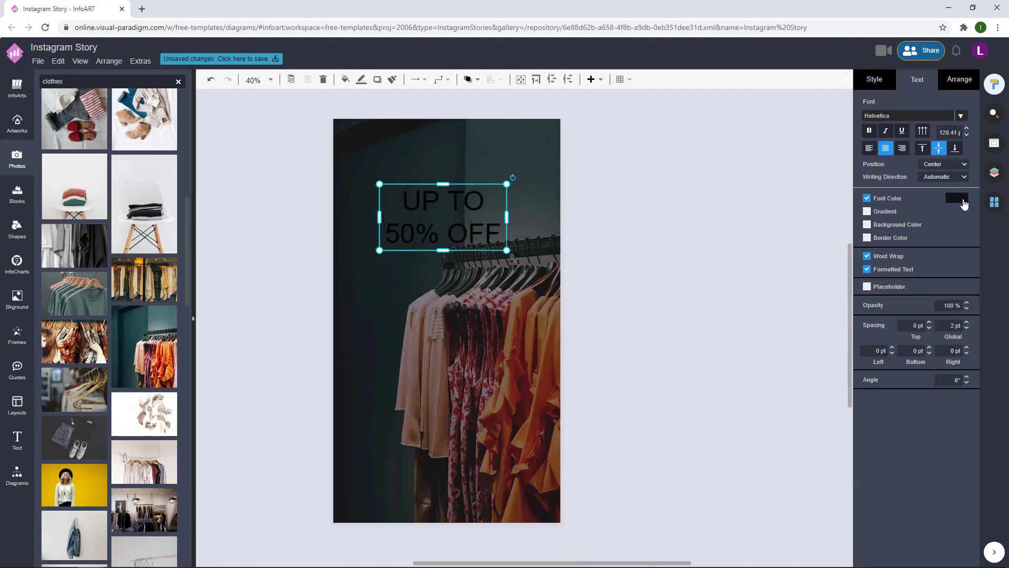
left_click(957, 199)
left_click(892, 304)
left_click(965, 437)
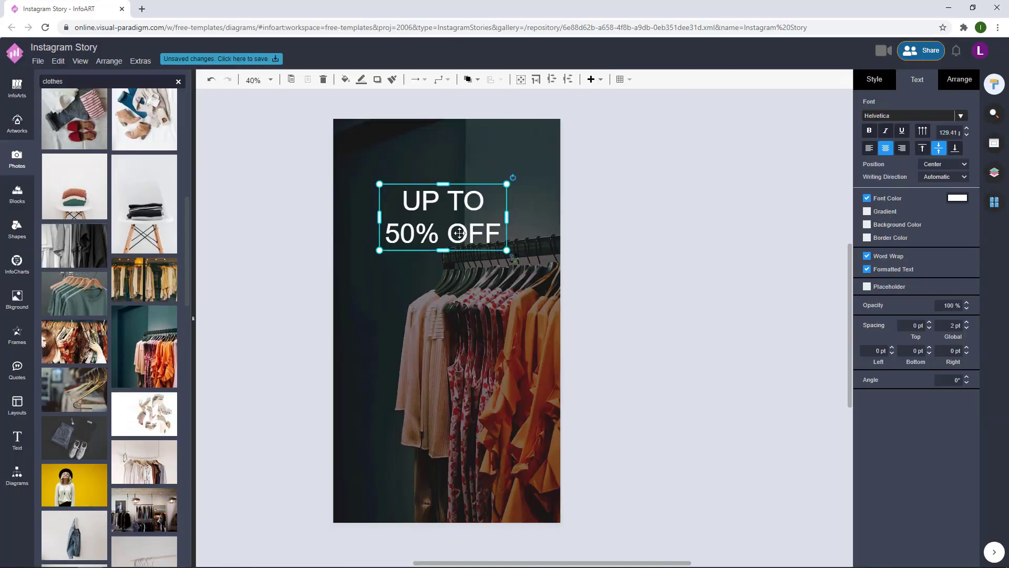
left_click(695, 237)
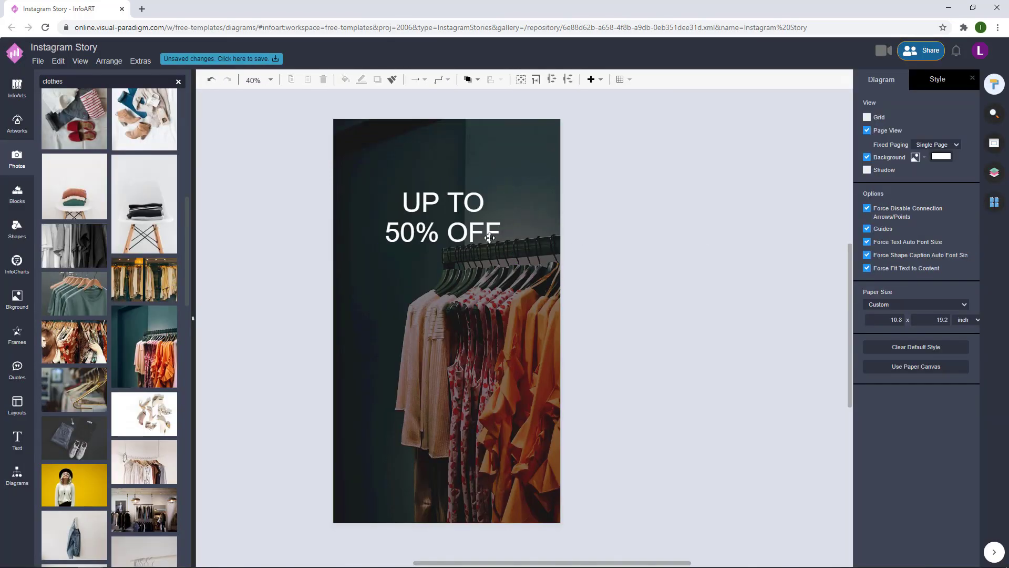
- Enlarge the "UP TO 50% OFF" text to about 149 pt over the clothes rail, with a 110% line height
left_click(488, 234)
left_click_drag(490, 233, 486, 298)
key("F2")
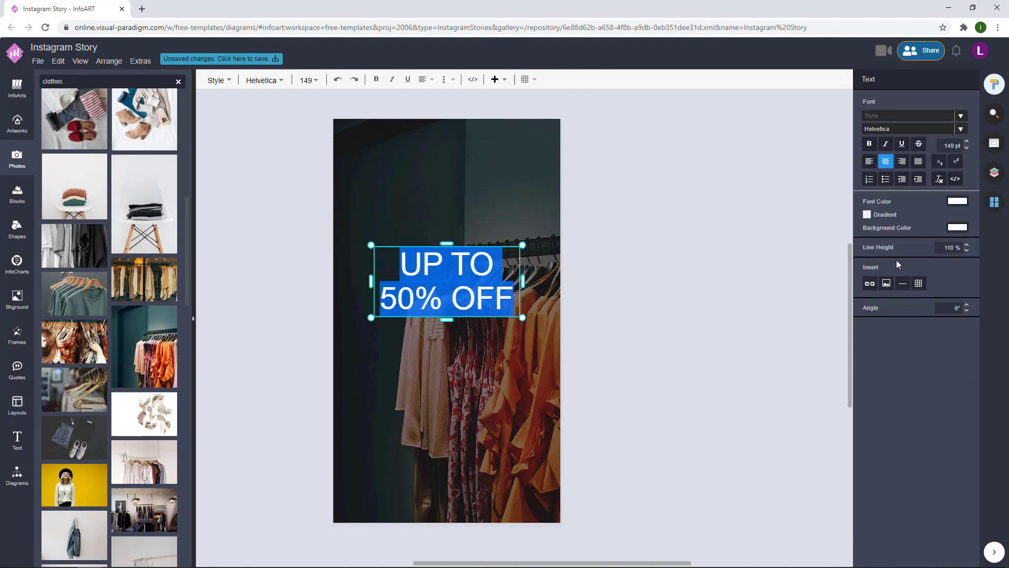
left_click(696, 248)
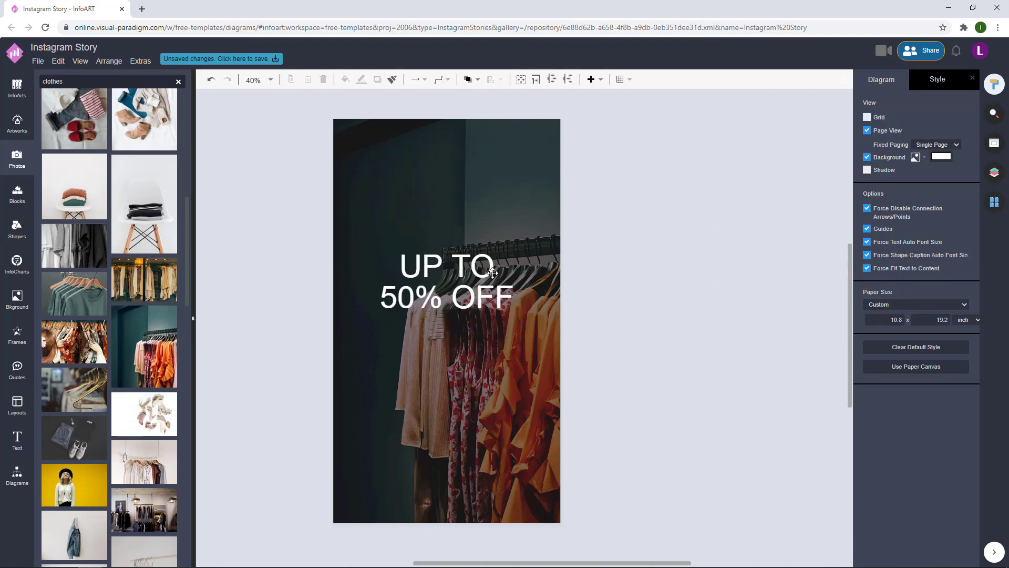
- Set the font of the "UP TO 50% OFF" text to Amethysta
left_click(447, 281)
left_click(914, 115)
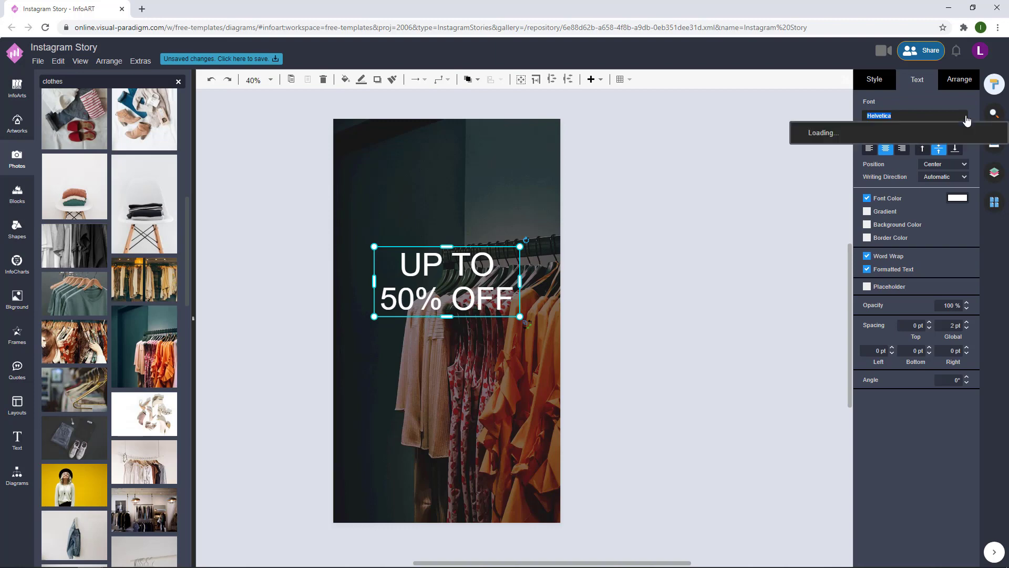
left_click(900, 193)
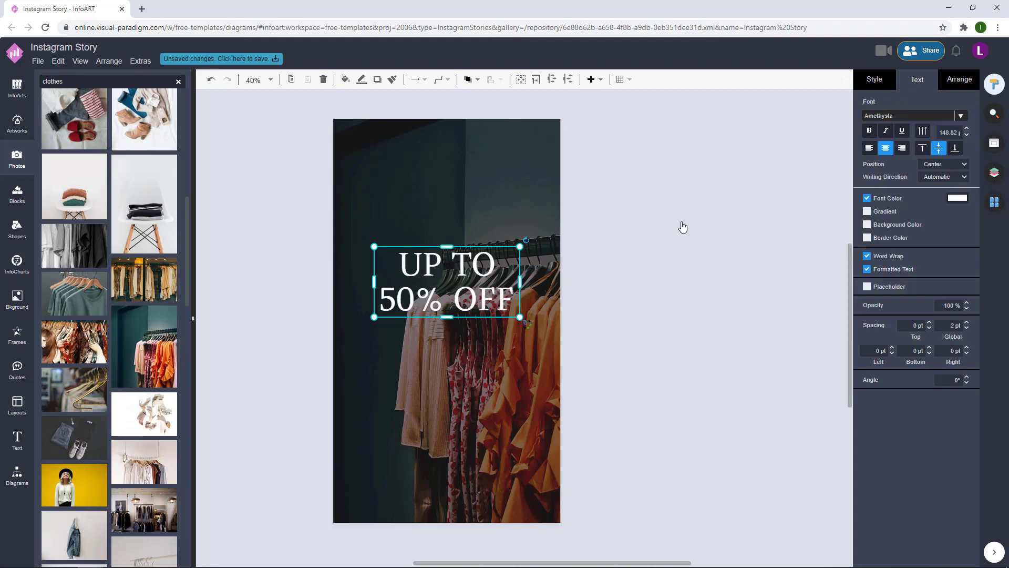
- Set the font of the "UP TO 50% OFF" text to Arapey
left_click(956, 120)
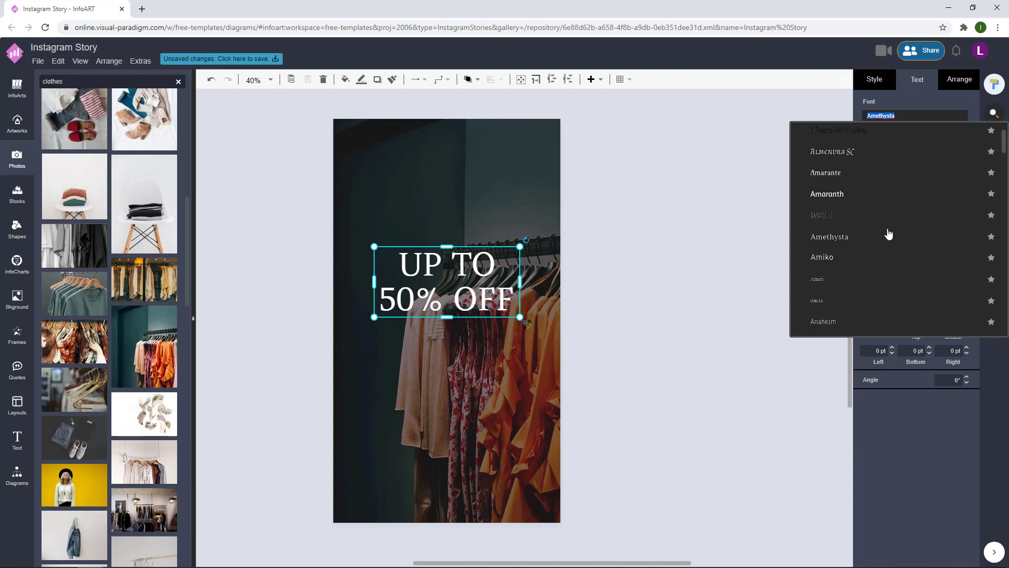
scroll(888, 233, "down", 4)
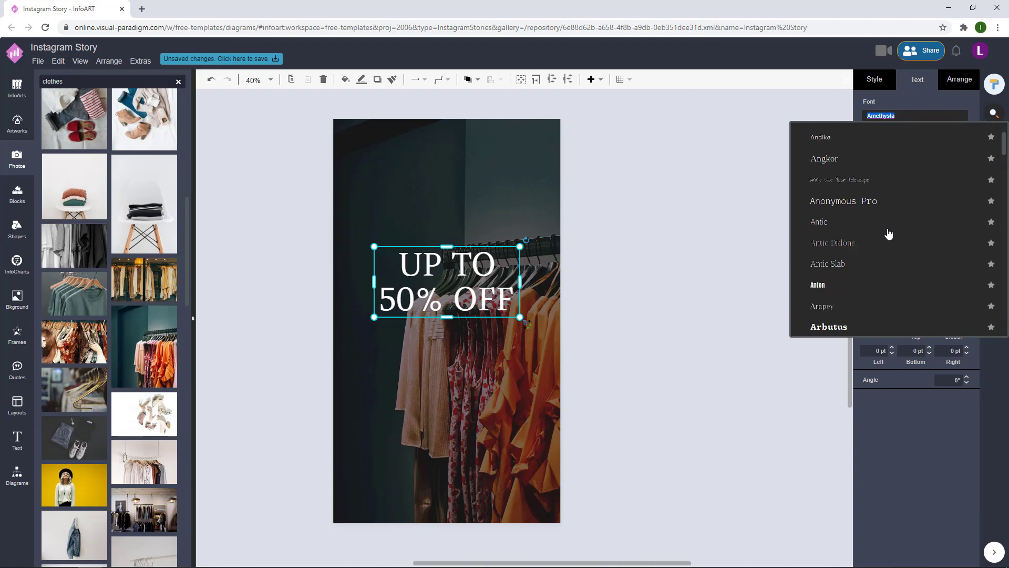
left_click(849, 310)
left_click(689, 242)
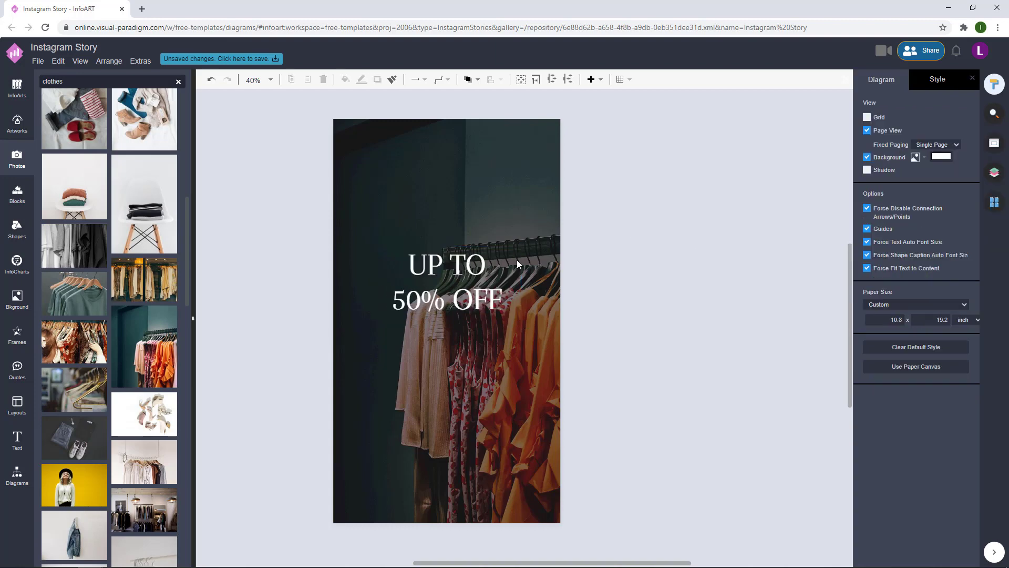
left_click(476, 279)
left_click(692, 234)
- Enlarge the "UP TO 50% OFF" text to about 179 pt
left_click(477, 279)
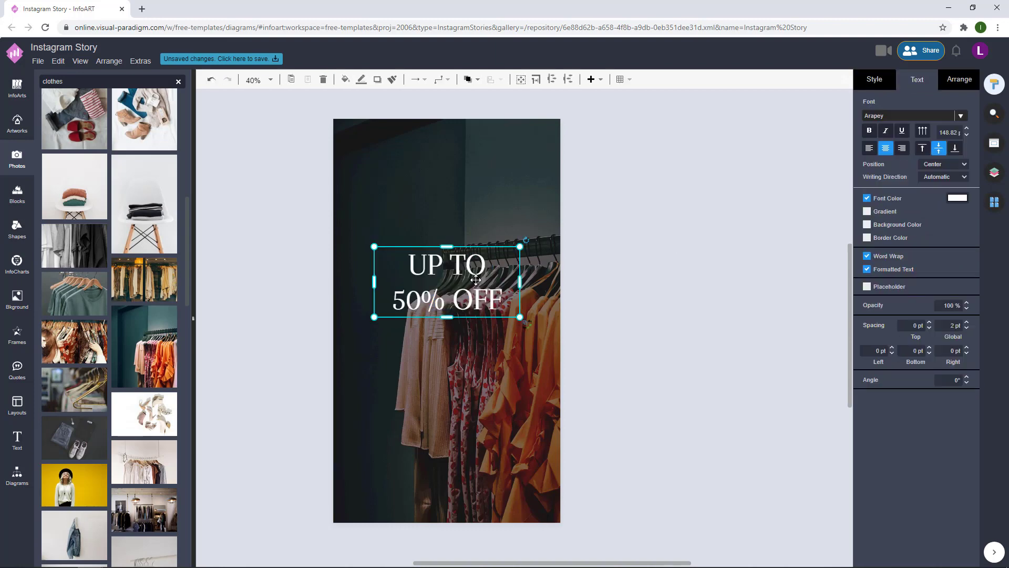
left_click_drag(519, 254, 527, 239)
left_click_drag(521, 303, 549, 318)
left_click(550, 321)
- Remove the "UP TO" line from the text, leaving only "50% OFF"
double_click(458, 271)
left_click_drag(506, 255, 440, 251)
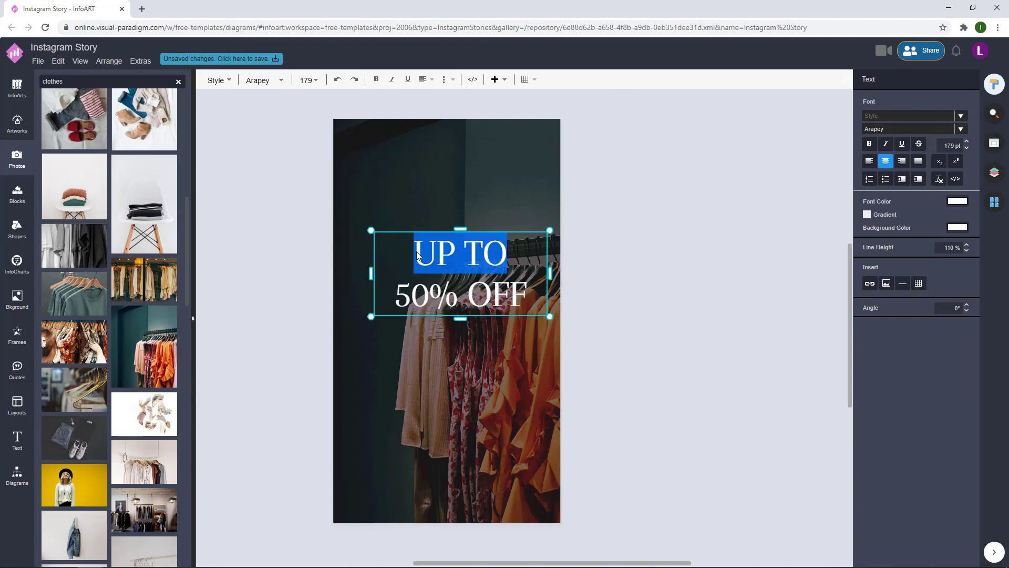
key("BackSpace")
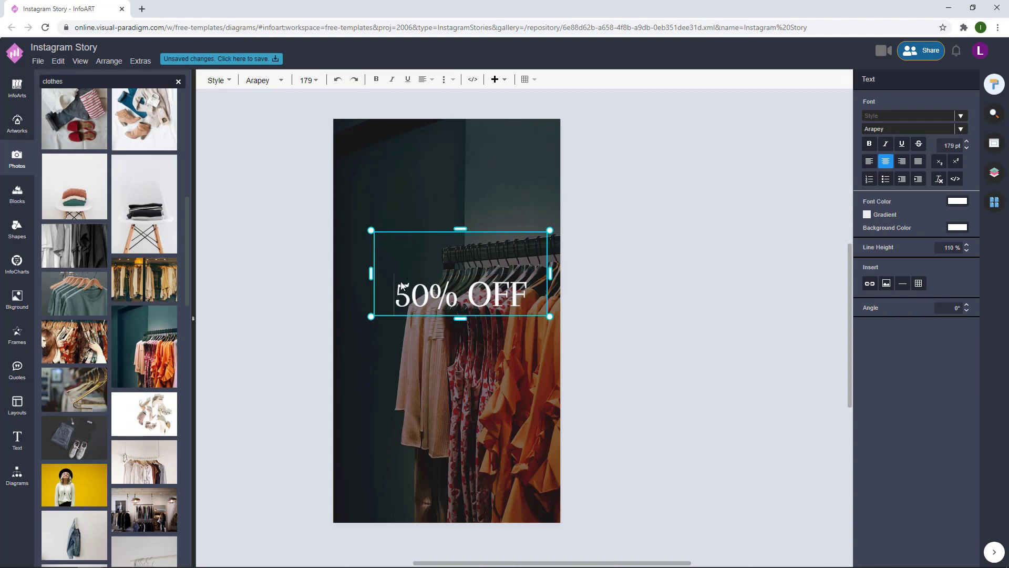
key("BackSpace")
left_click(578, 278)
left_click(455, 290)
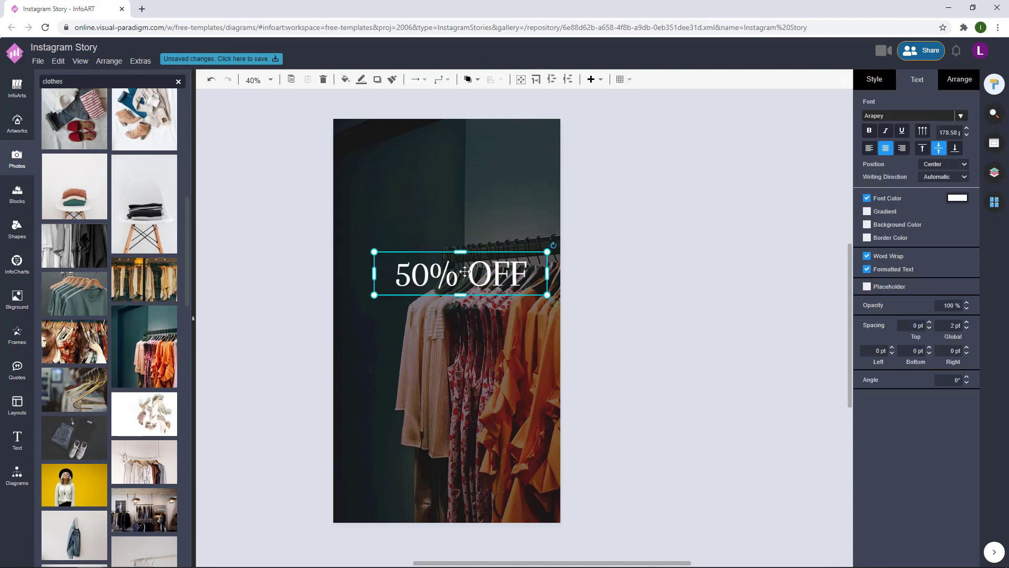
- Add a separate "UP TO" text and place it at a smaller size above the "50% OFF" line
left_click(437, 207)
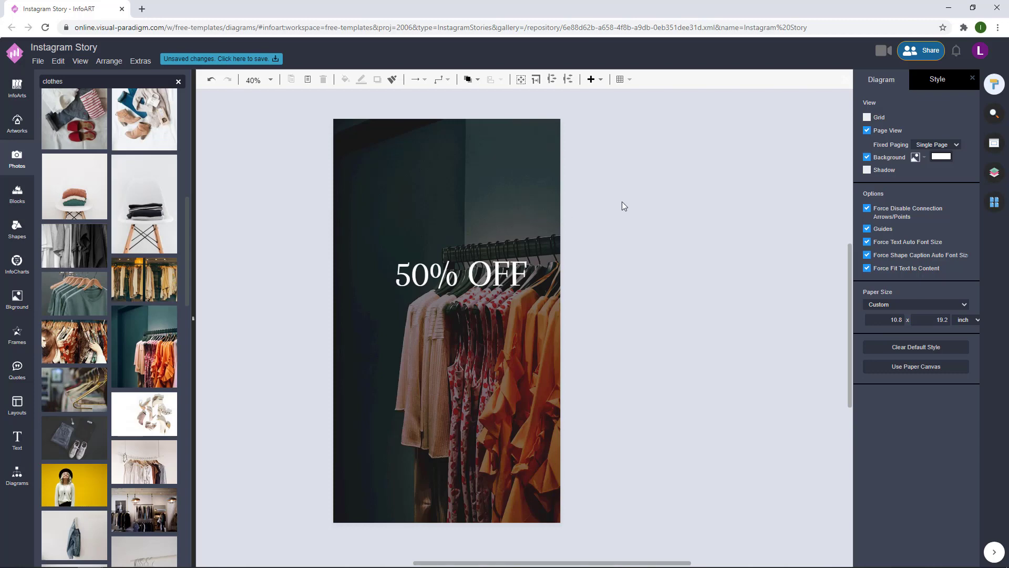
type("UP TO")
left_click(715, 210)
left_click(655, 197)
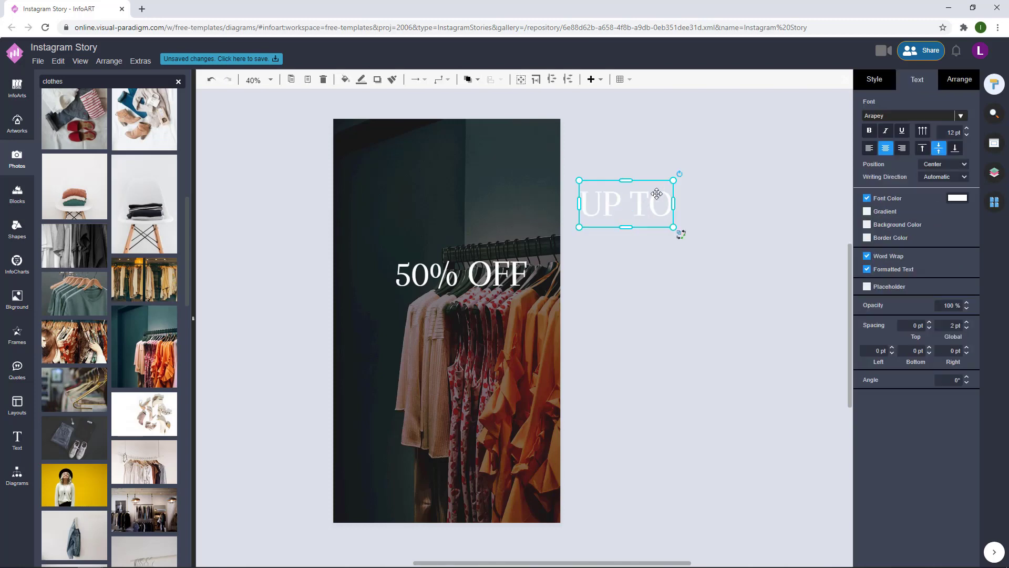
left_click_drag(673, 181, 484, 317)
- Align the "UP TO" and "50% OFF" texts on a common vertical center line
left_click(470, 247, "shift")
left_click(959, 79)
left_click(888, 348)
left_click(654, 253)
- Add the text "FOR SELECTED ITEMS" in Arapey at about 81 pt below the "50% OFF" line
left_click_drag(459, 275, 543, 335)
scroll(453, 356, "up", 3)
double_click(491, 332)
type("FOR SELECTED")
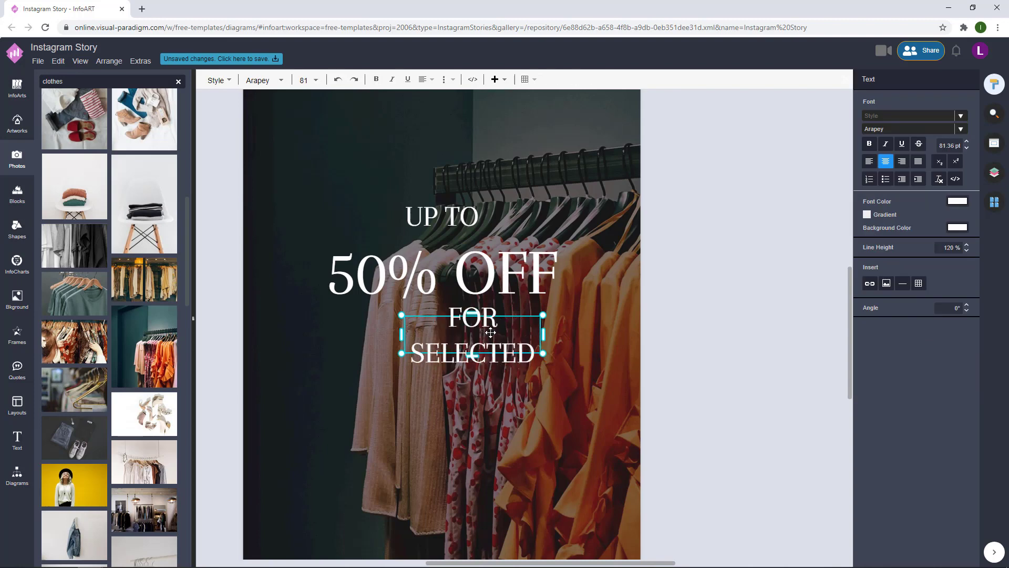
type(" ITEMS")
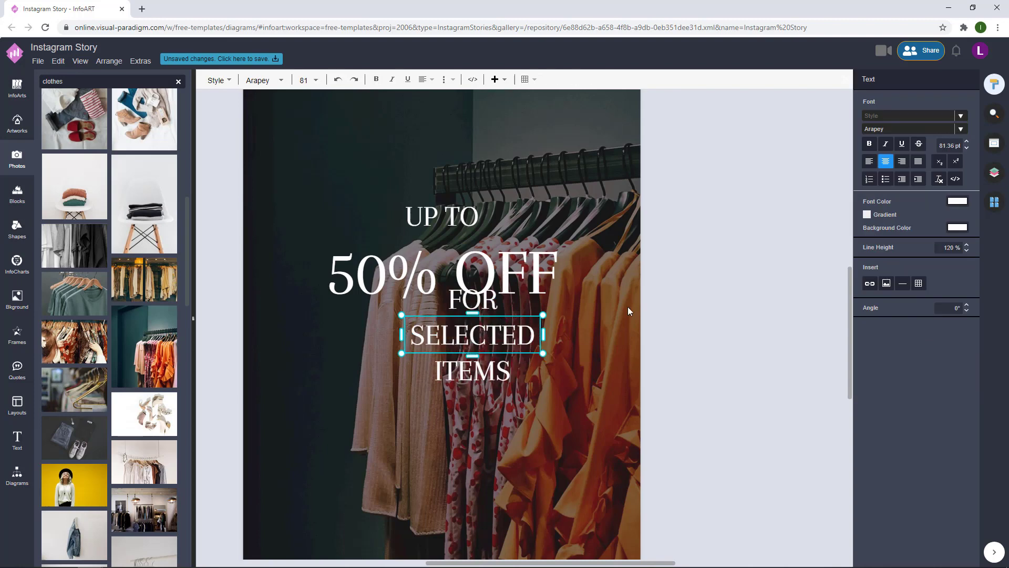
left_click(628, 307)
- Shrink "FOR SELECTED ITEMS" to a single line about 393 pt wide and place it just below "50% OFF"
left_click_drag(472, 388, 521, 334)
left_click(674, 296)
double_click(465, 222)
left_click(712, 239)
left_click(632, 308)
scroll(632, 308, "down", 2)
left_click_drag(712, 308, 664, 336)
left_click_drag(494, 350, 494, 355)
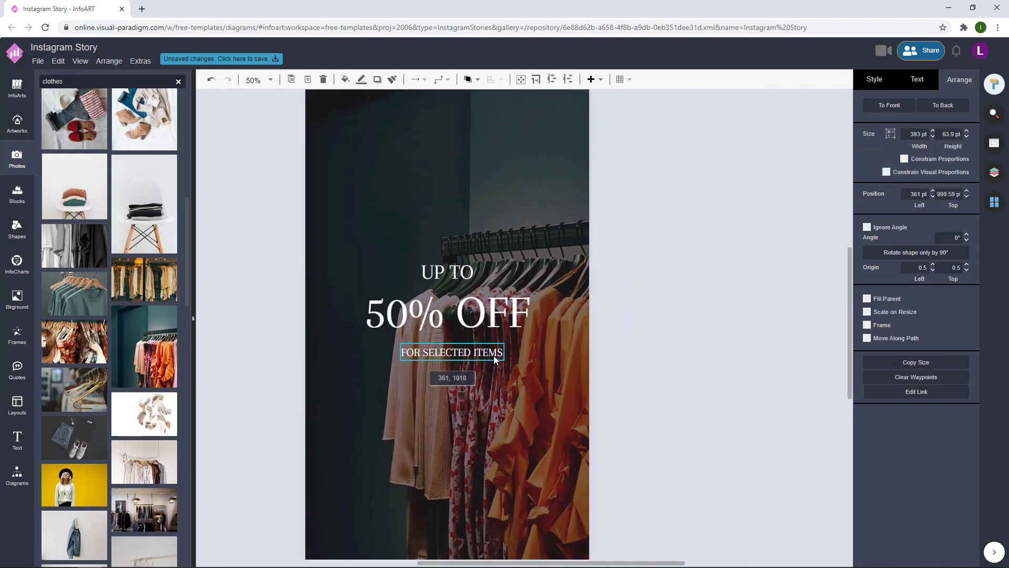
left_click(660, 308)
scroll(660, 315, "down", 1)
- Shrink the "UP TO" text box to about 172.5 pt wide above the "50% OFF" line
left_click(488, 257)
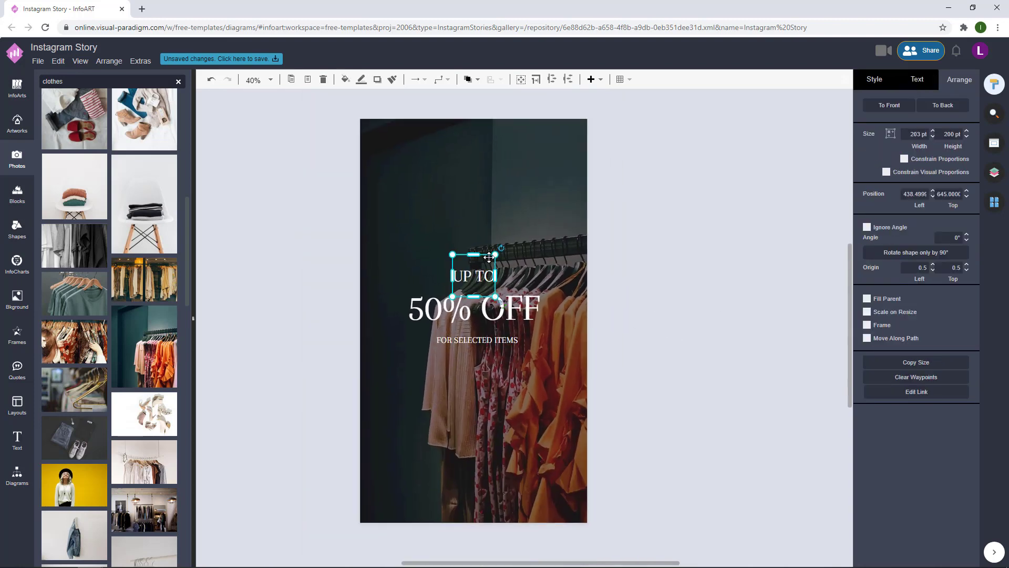
left_click_drag(495, 254, 489, 275)
left_click(601, 256)
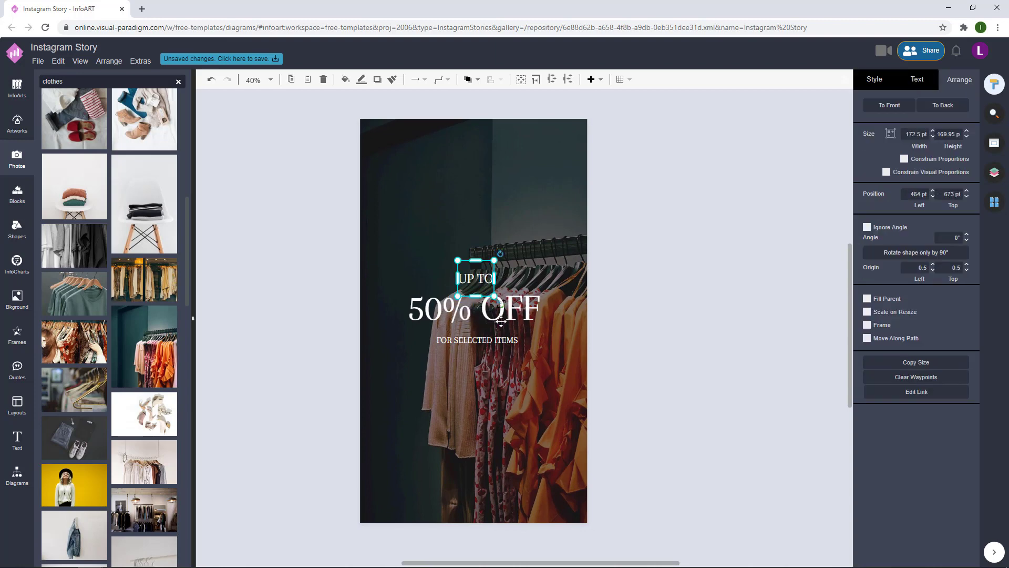
- Center-align all three text lines with each other and move them together to the middle of the page
key("ctrl+a")
left_click(892, 344)
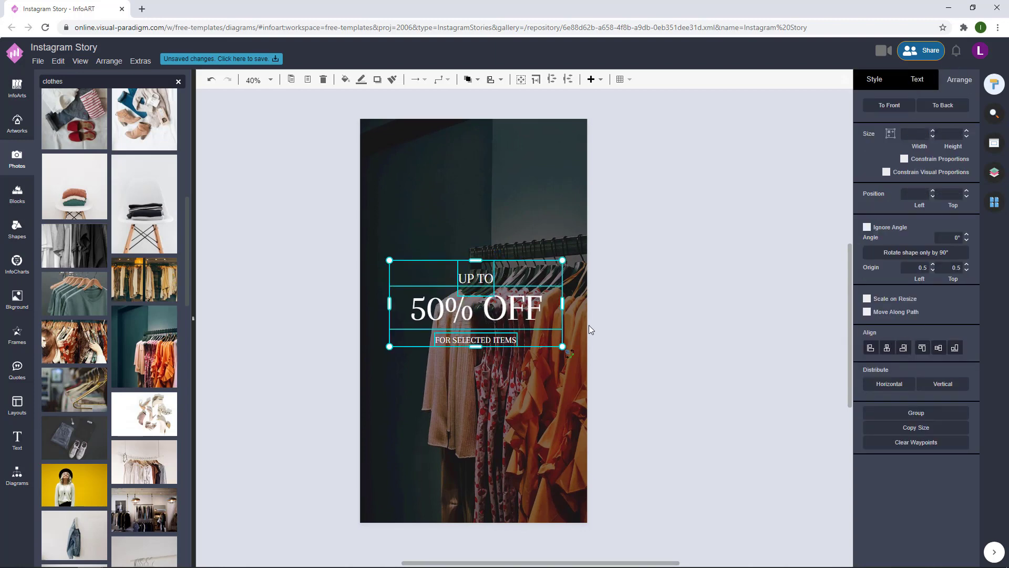
mouse_move(521, 305)
left_mouse_down()
mouse_move(519, 317)
mouse_move(520, 294)
mouse_move(522, 323)
left_mouse_up()
left_click(678, 274)
left_click_drag(675, 302, 656, 274)
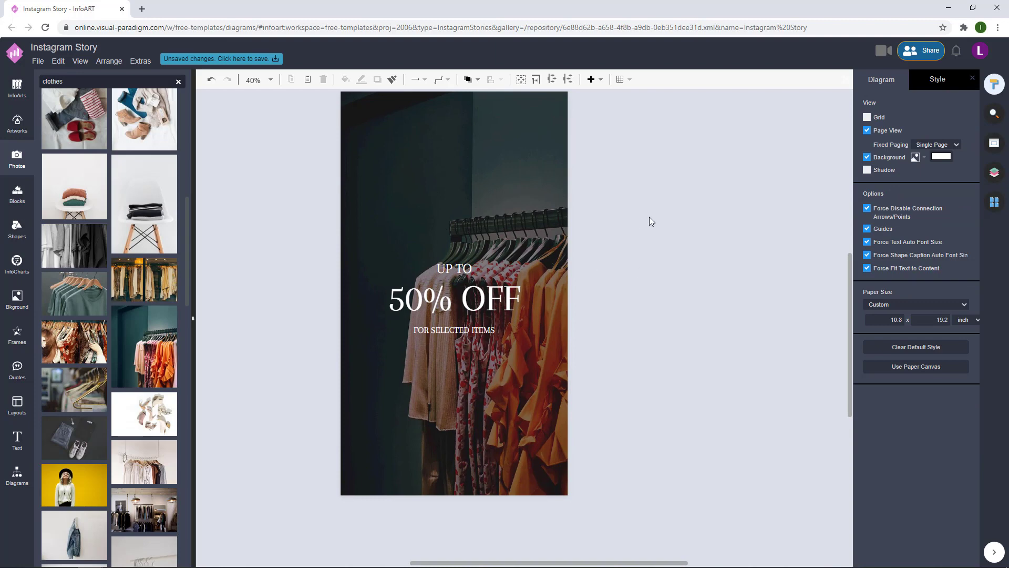
- Add a thin white rectangle without an outline as a horizontal rule above "UP TO", about as wide as "50% OFF"
left_click(17, 474)
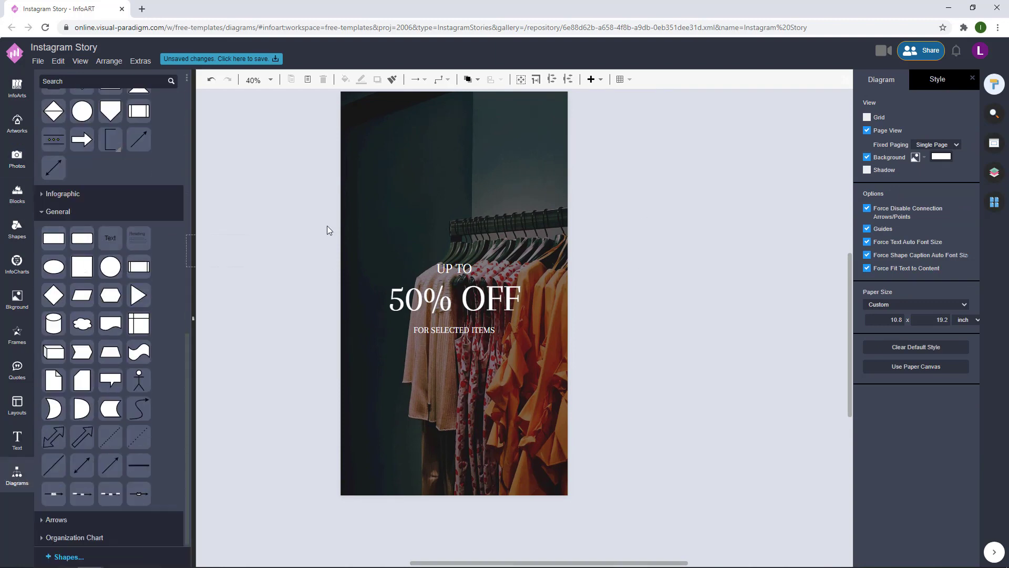
left_click_drag(393, 228, 520, 179)
left_click(412, 236)
left_click_drag(453, 179, 450, 243)
left_click(874, 79)
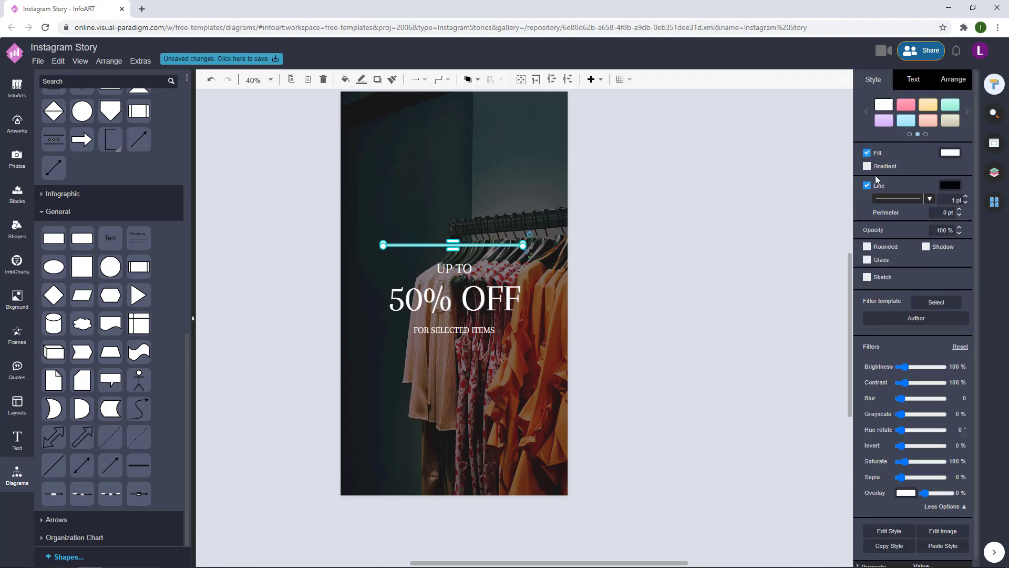
left_click(582, 270)
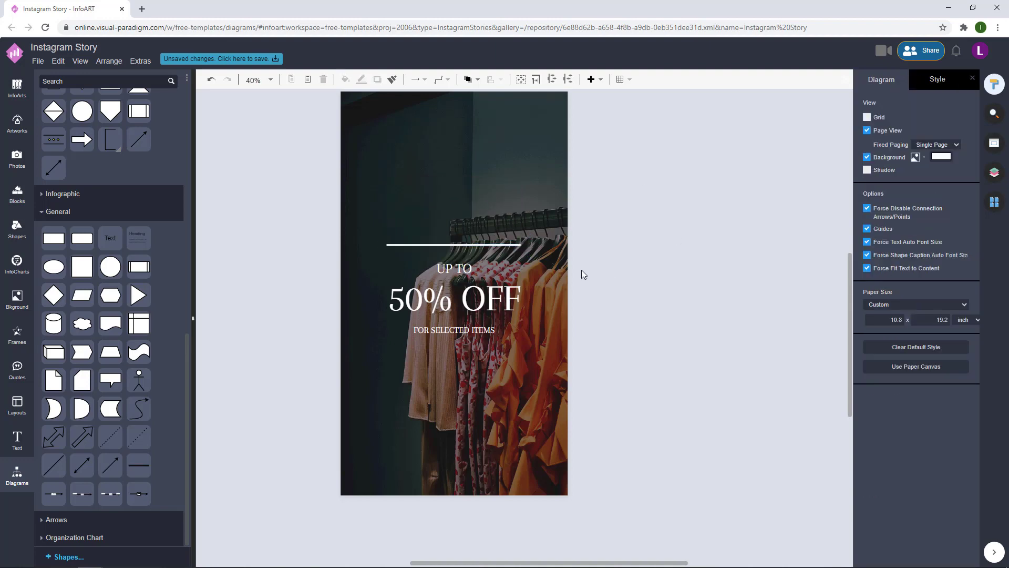
- Duplicate the white rule below "FOR SELECTED ITEMS" and nudge both rules slightly upward together
left_click(498, 245)
left_click(687, 236)
left_click_drag(494, 245, 496, 357)
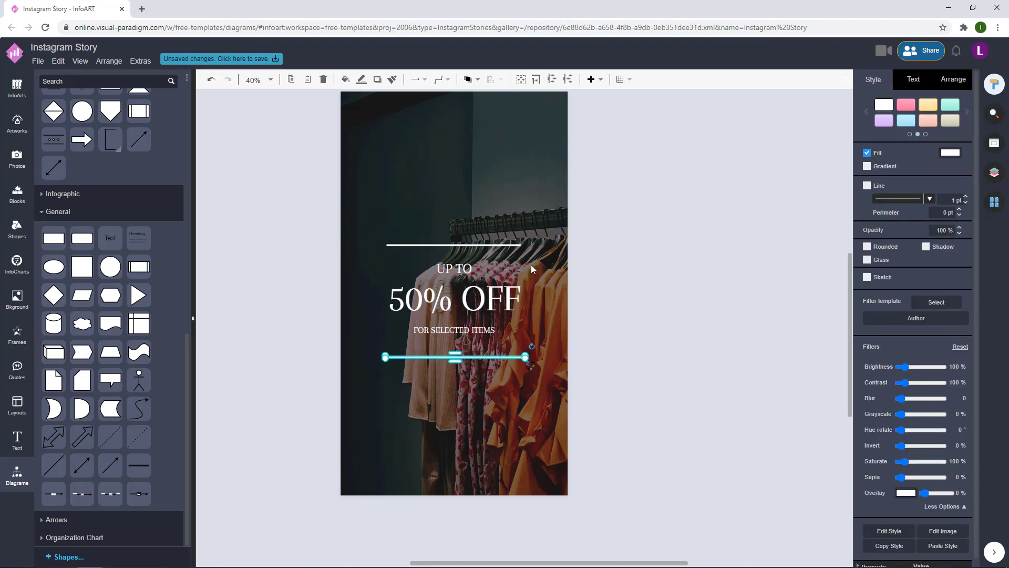
left_click(506, 245, "shift")
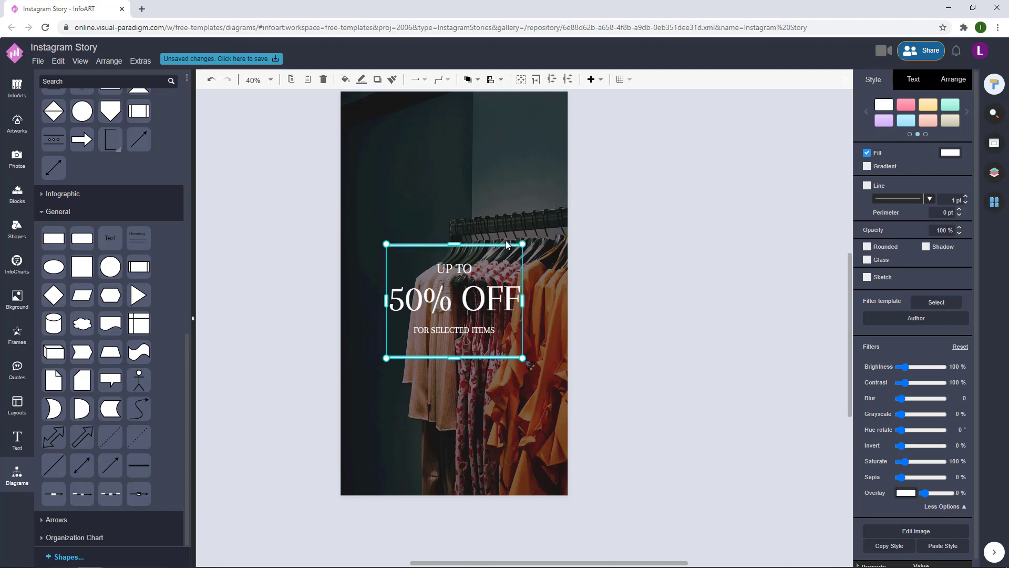
left_click(655, 249)
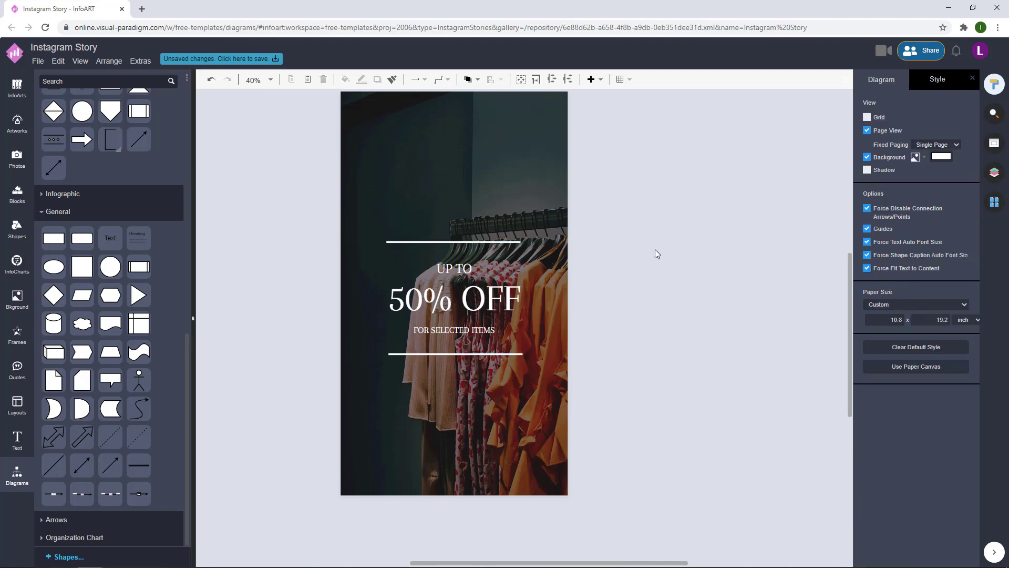
- Add a new text box in white Arapey, enlarge it to 69 pt and center it near the bottom of the page
left_click_drag(649, 286, 637, 272)
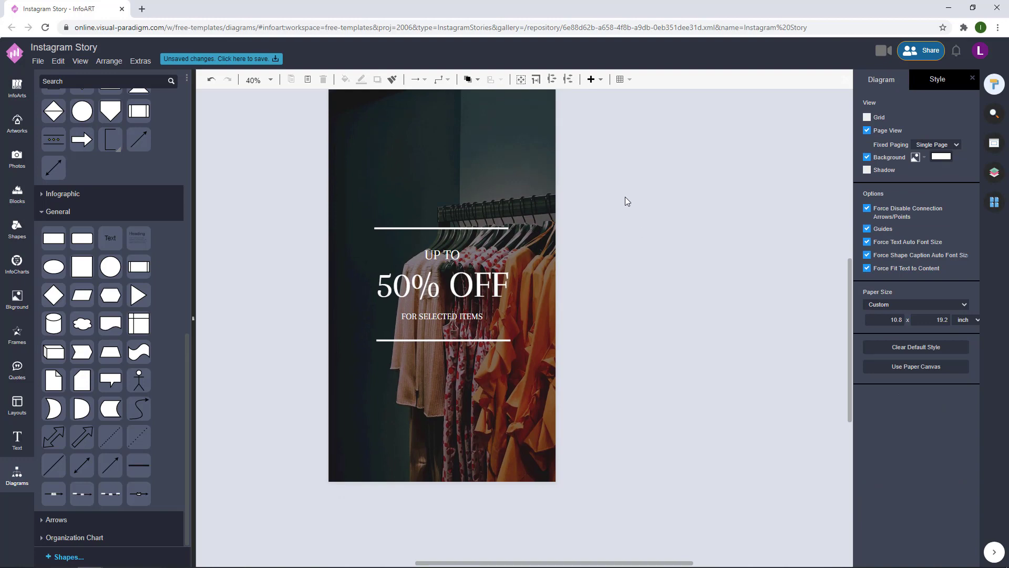
left_click_drag(625, 196, 657, 231)
double_click(292, 169)
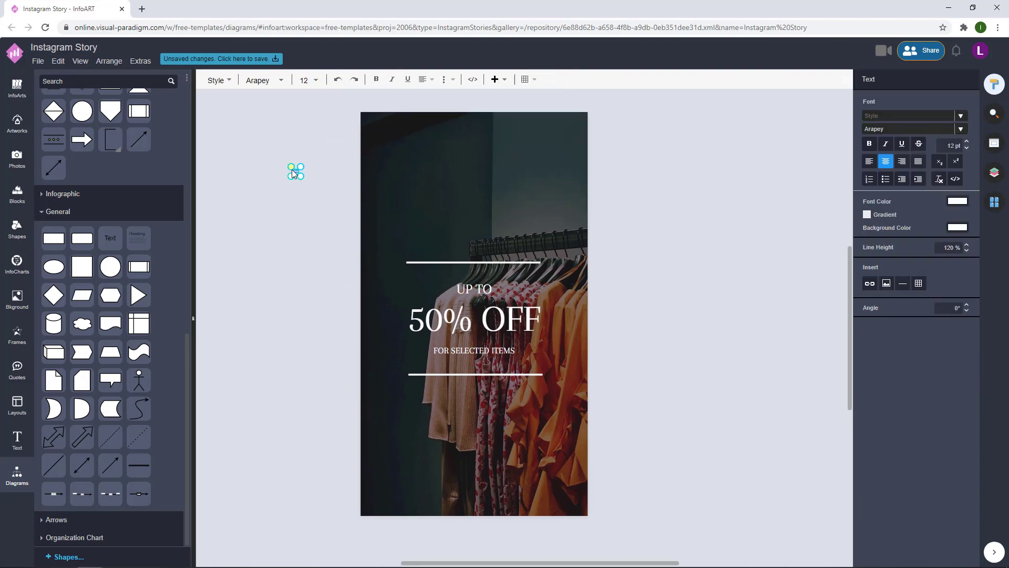
left_click_drag(301, 177, 398, 197)
left_click_drag(492, 323, 493, 324)
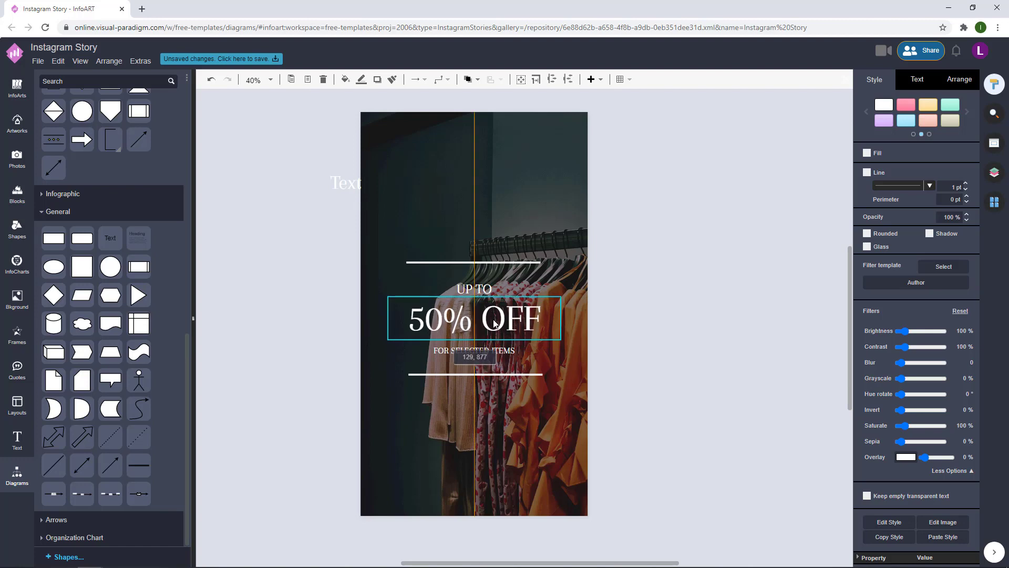
left_click(619, 294)
left_click(384, 187)
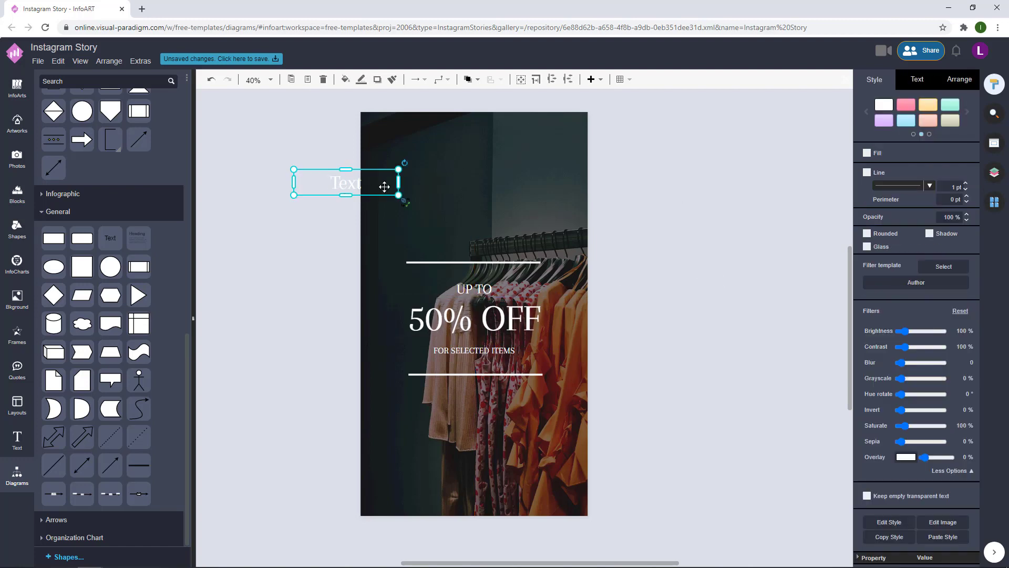
left_click_drag(399, 183, 476, 461)
- Replace the placeholder in the bottom text box with "SWIPE UP TO SHOP"
double_click(476, 460)
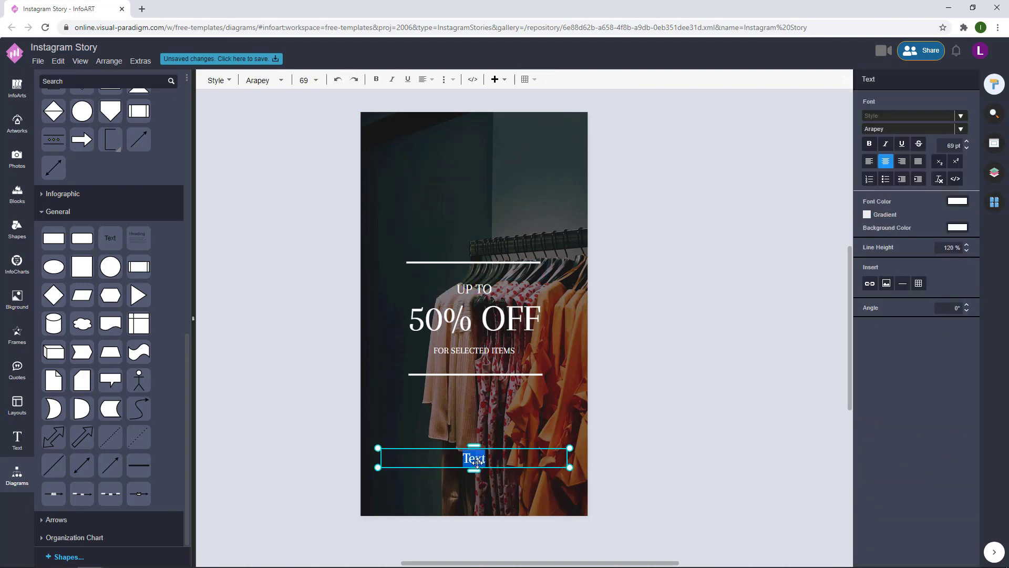
type("SWIPE UP TO SH")
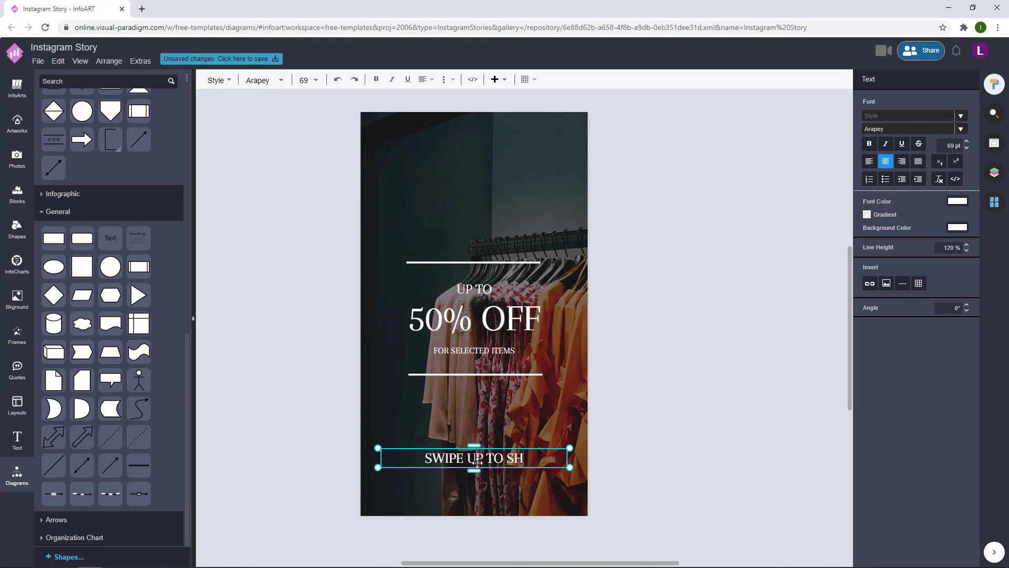
type("OP")
left_click(728, 370)
- Restyle "SWIPE UP TO SHOP" as a smaller line in the Amiko font, centered closer to the page's bottom edge
left_click(539, 453)
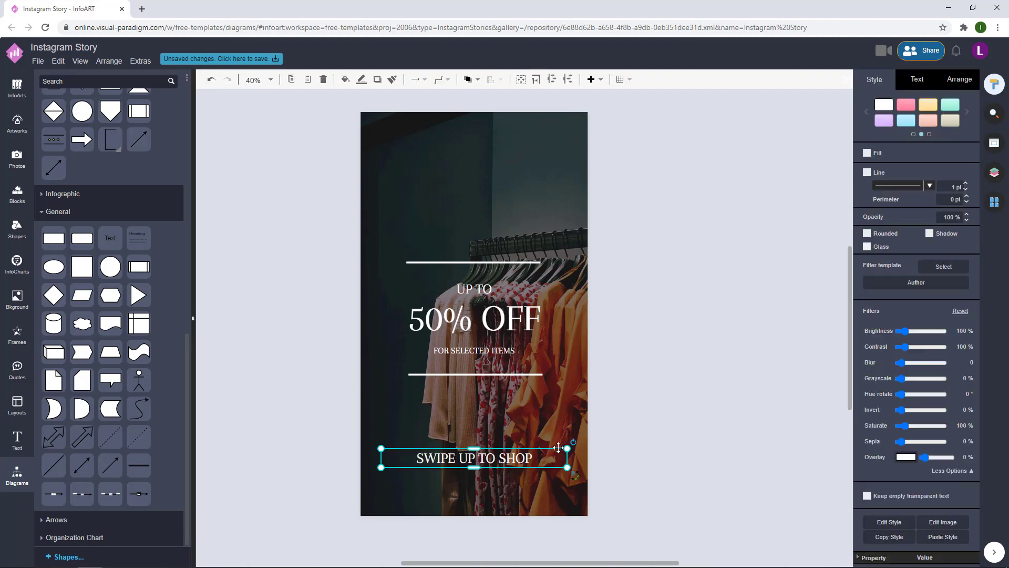
left_click_drag(570, 447, 513, 469)
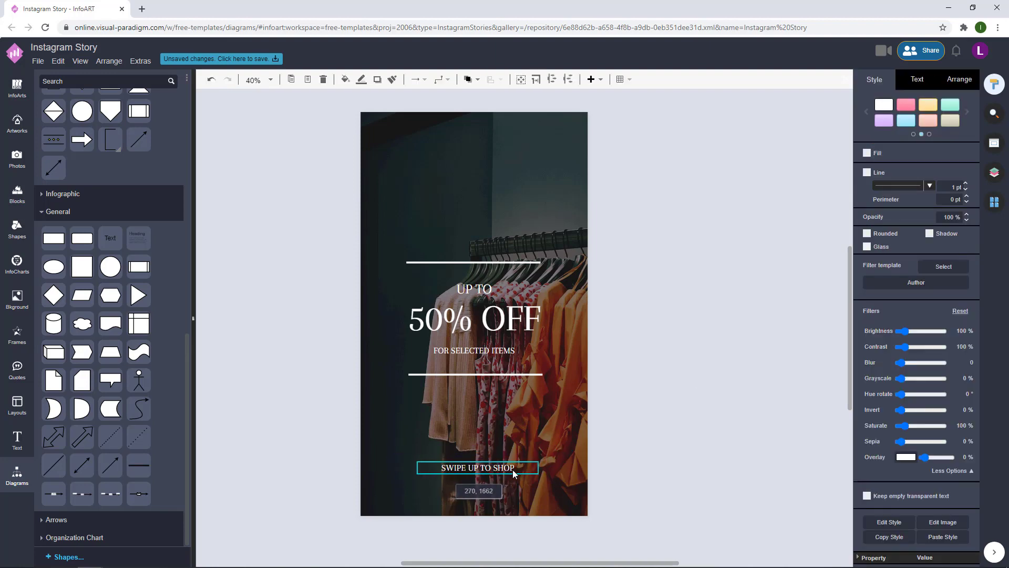
left_click(926, 86)
left_click(960, 115)
scroll(910, 210, "down", 3)
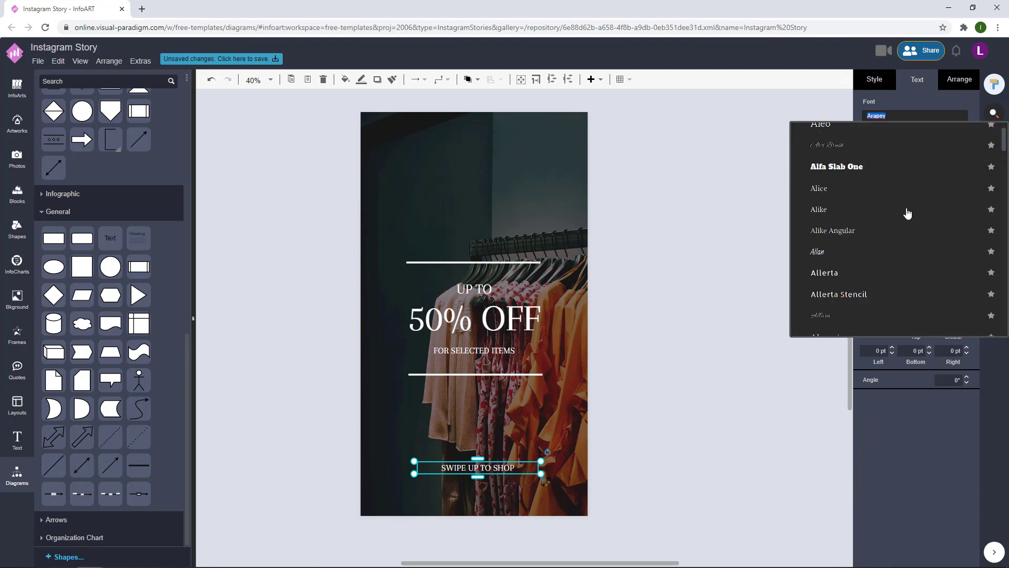
scroll(908, 213, "down", 3)
left_click(822, 278)
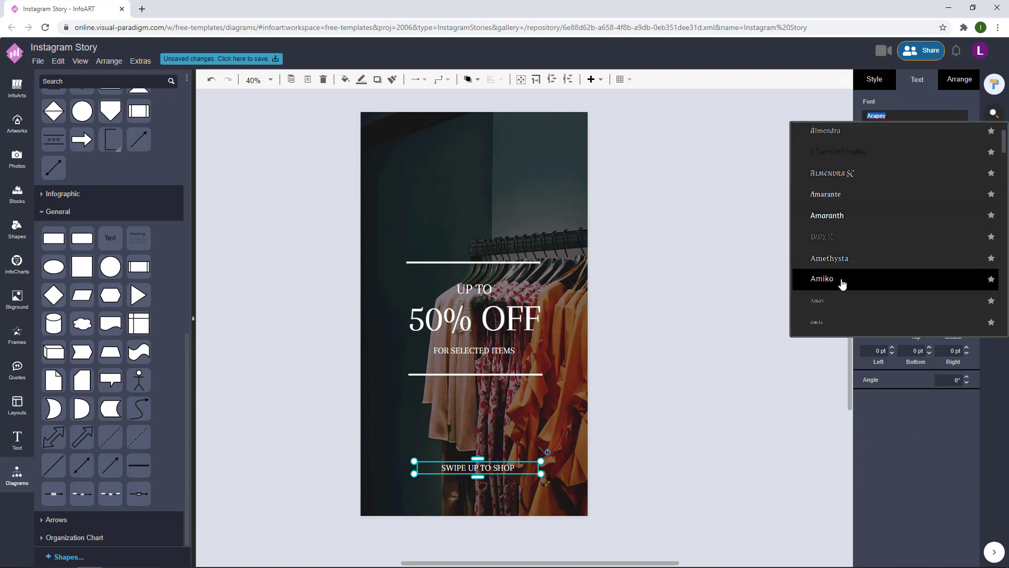
left_click(682, 311)
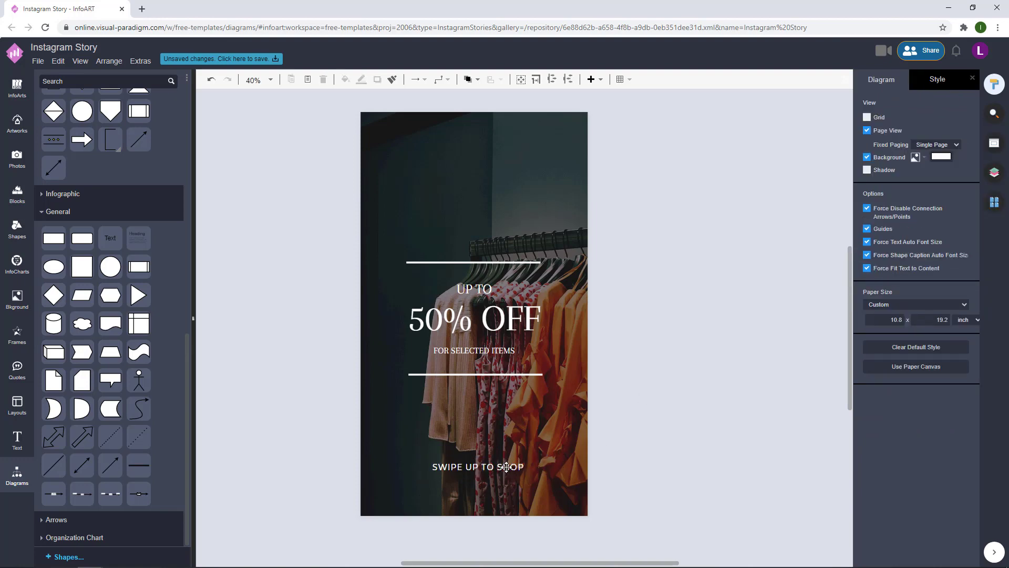
left_click_drag(506, 466, 506, 480)
left_click(560, 464)
left_click(474, 289)
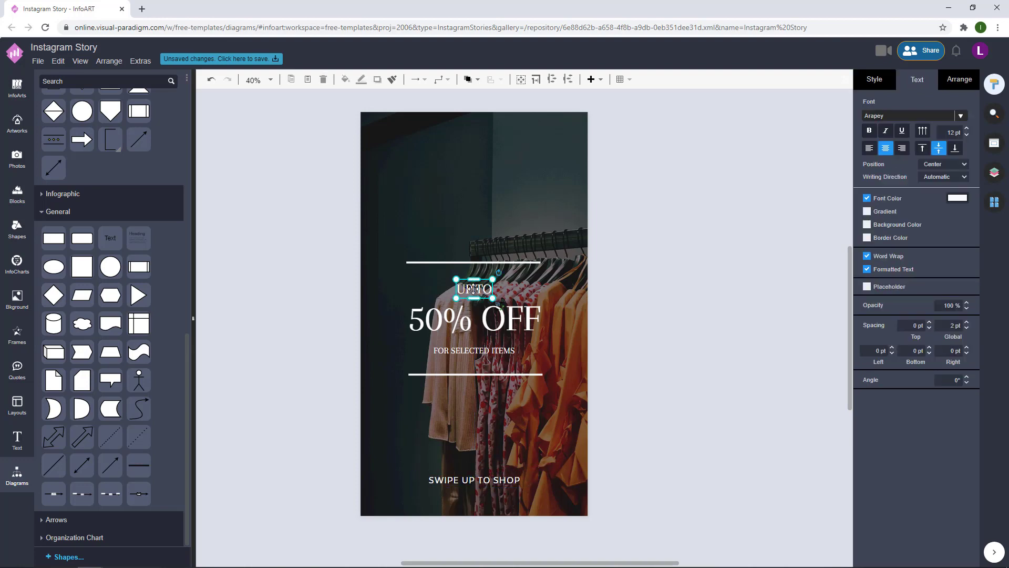
double_click(473, 288)
left_click(603, 268)
left_click_drag(493, 279, 492, 279)
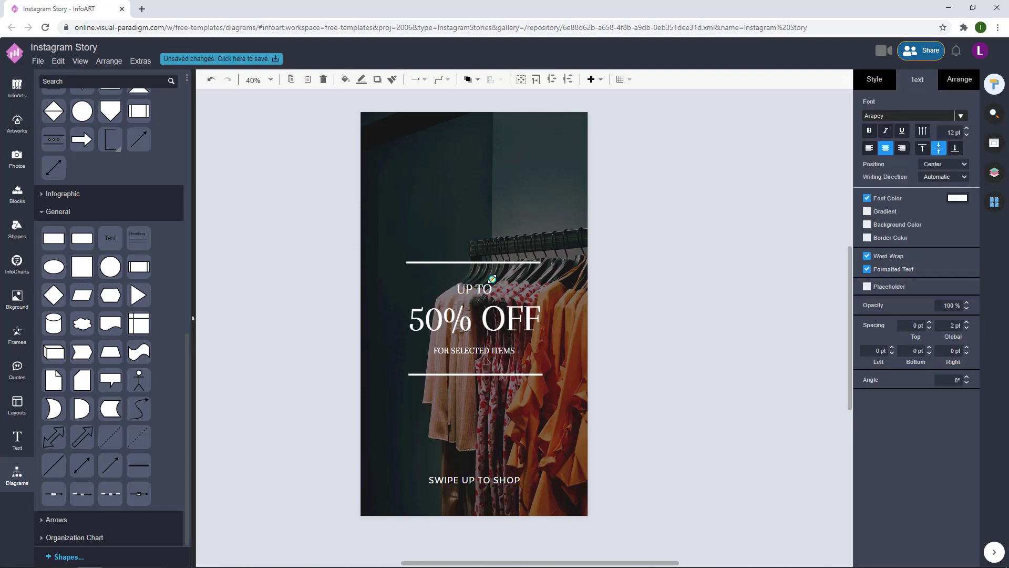
left_click(492, 279)
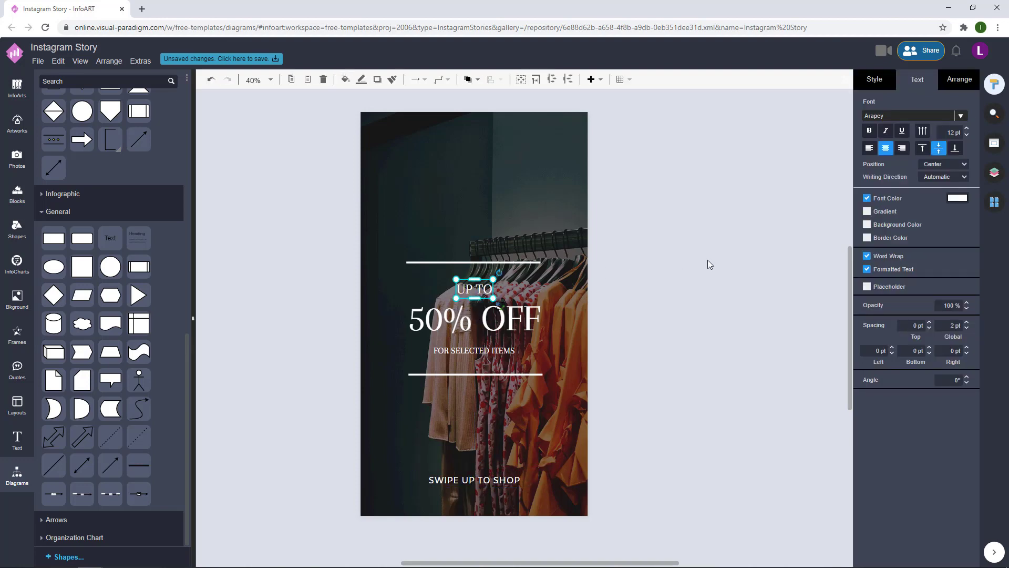
- Set the font size of the "UP TO" text to 40 pt
left_click(967, 129)
key("Delete")
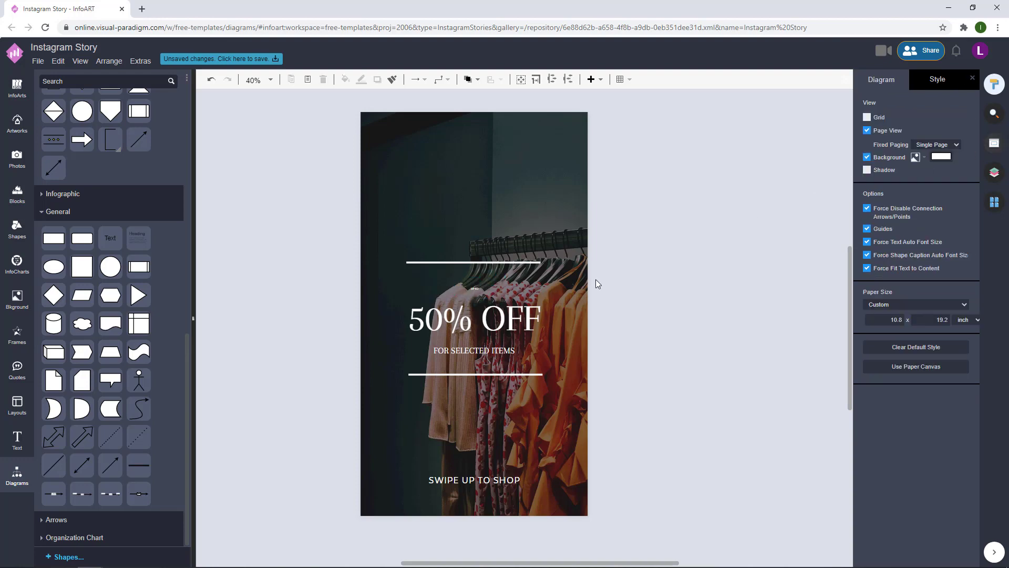
left_click(470, 287)
left_click(967, 127)
left_click(967, 128)
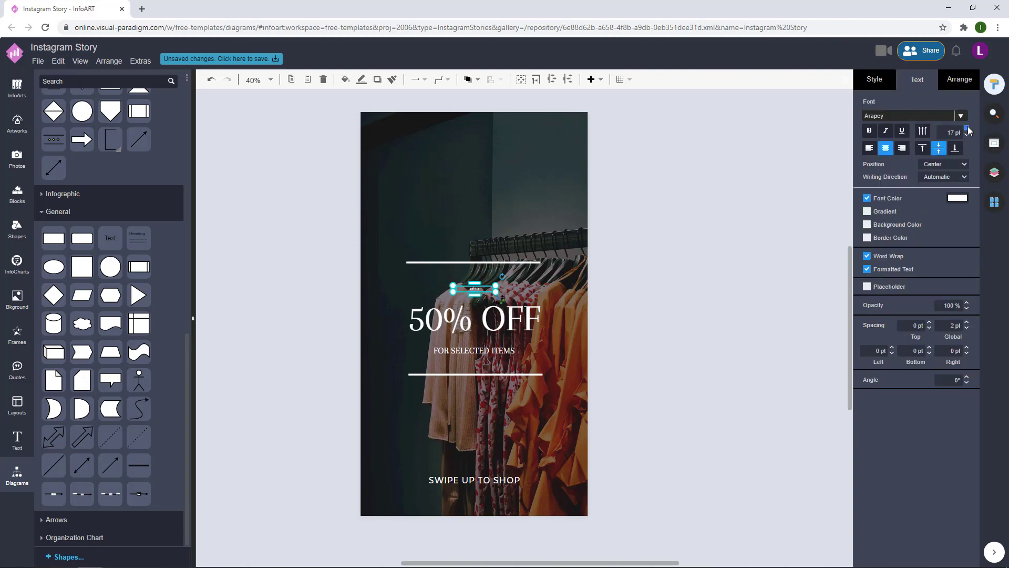
left_click(967, 128)
left_click(967, 127)
left_click(967, 128)
left_click(967, 128)
left_click(967, 128)
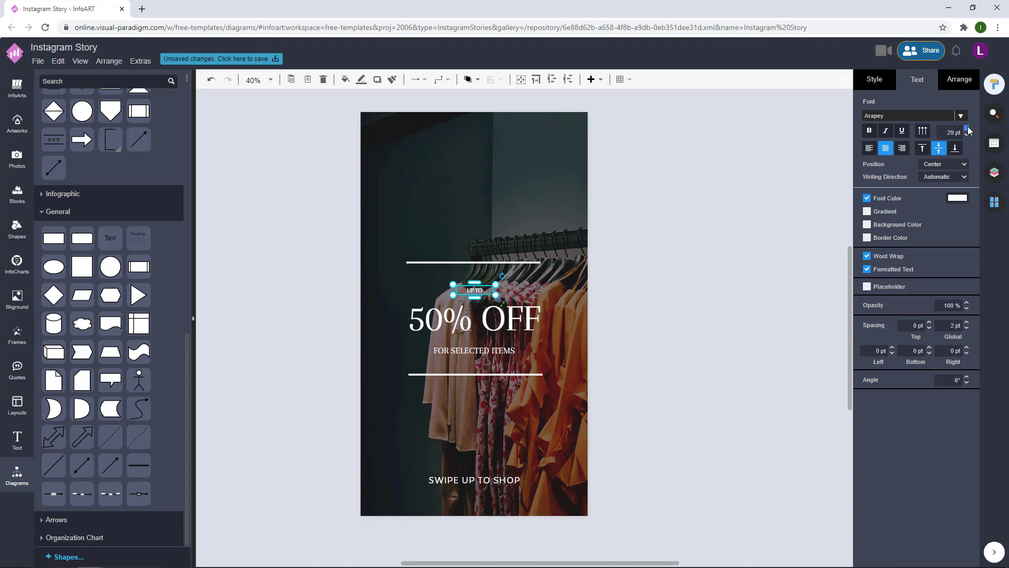
left_click(968, 128)
left_click(967, 128)
left_click(967, 128)
type("40")
key("Return")
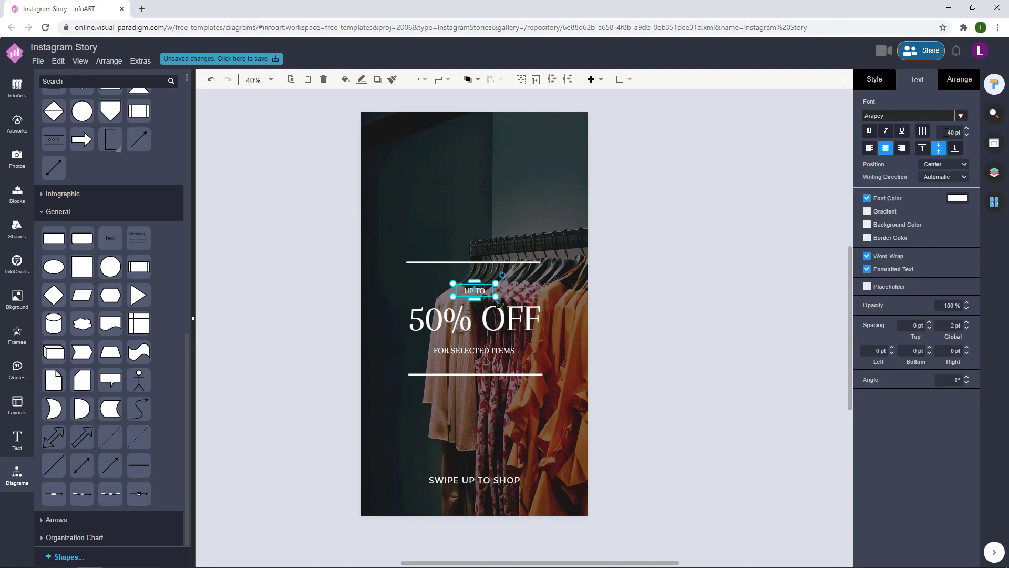
- Set the "UP TO" text to 60 pt and nudge it slightly upward
left_click(945, 132)
type("60")
key("Return")
left_click(742, 250)
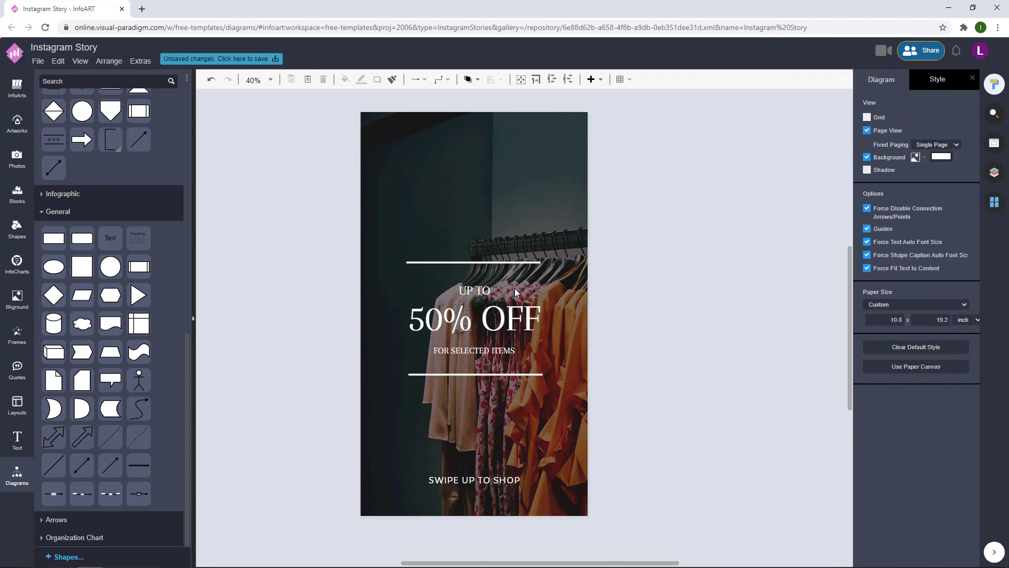
left_click(481, 288)
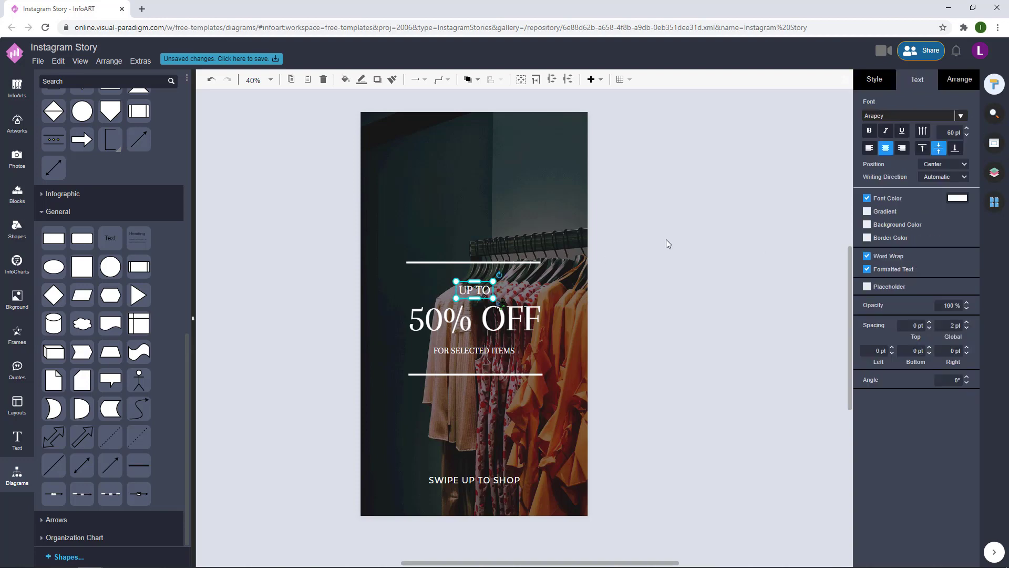
left_click(667, 244)
- Set the font size of "FOR SELECTED ITEMS" to 45 pt
double_click(503, 351)
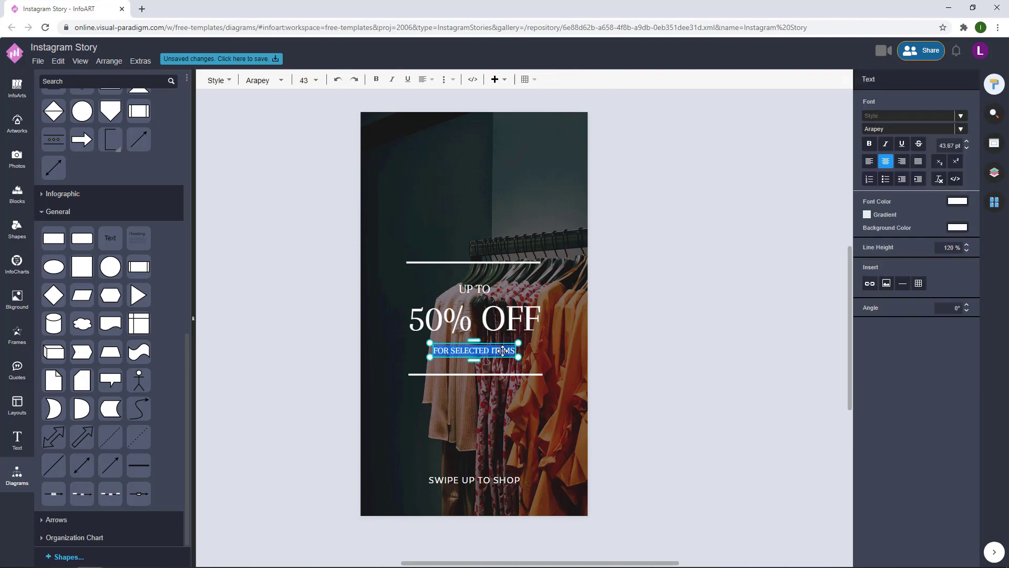
left_click(966, 140)
left_click(966, 140)
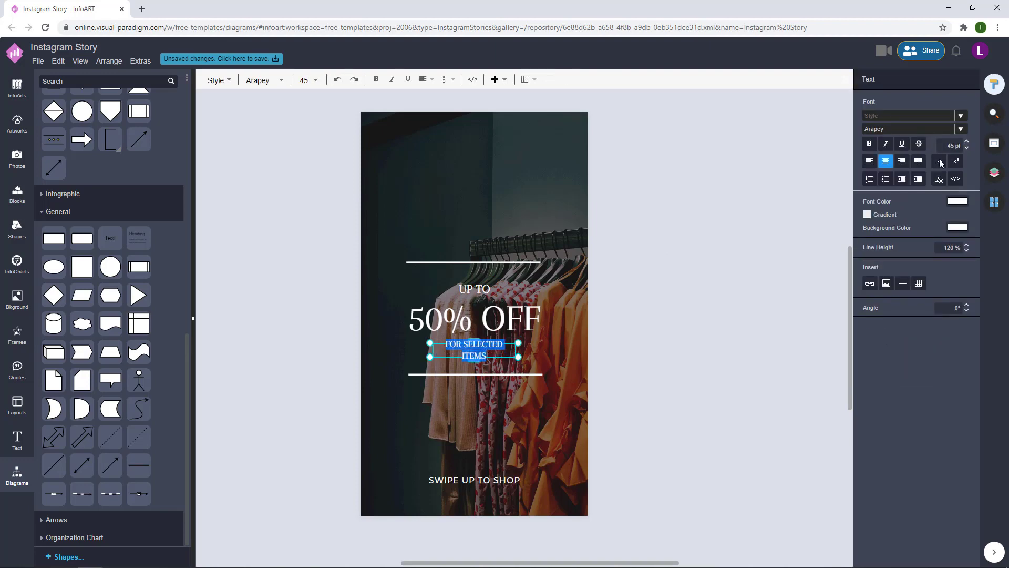
left_click(724, 259)
- Widen the "FOR SELECTED ITEMS" box to fit one line beneath "50% OFF" and slightly reduce its font size
left_click(493, 350)
left_click_drag(515, 348, 534, 348)
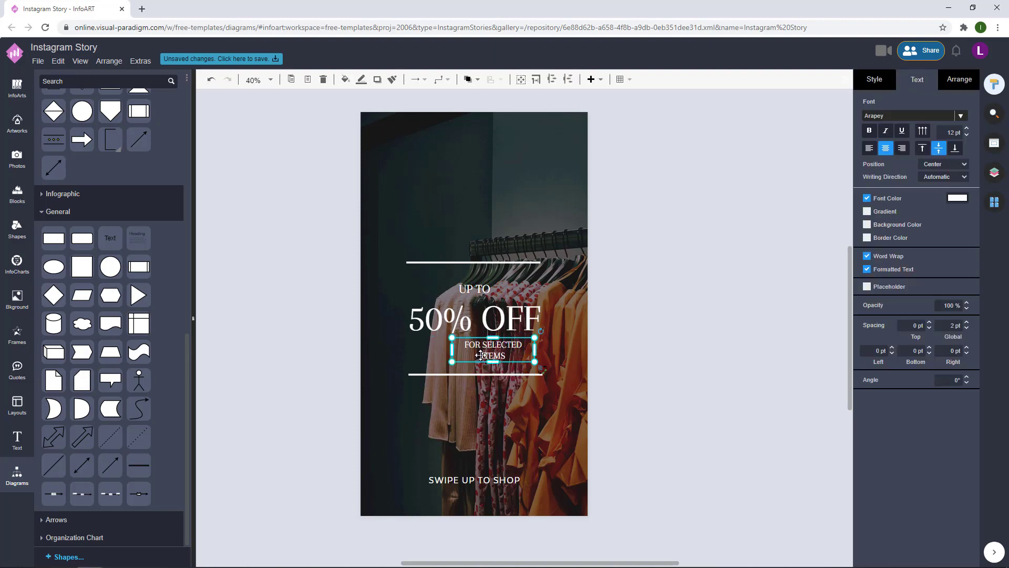
left_click_drag(451, 350, 430, 349)
left_click(686, 332)
left_click_drag(498, 349, 493, 350)
left_click(642, 319)
left_click(497, 350)
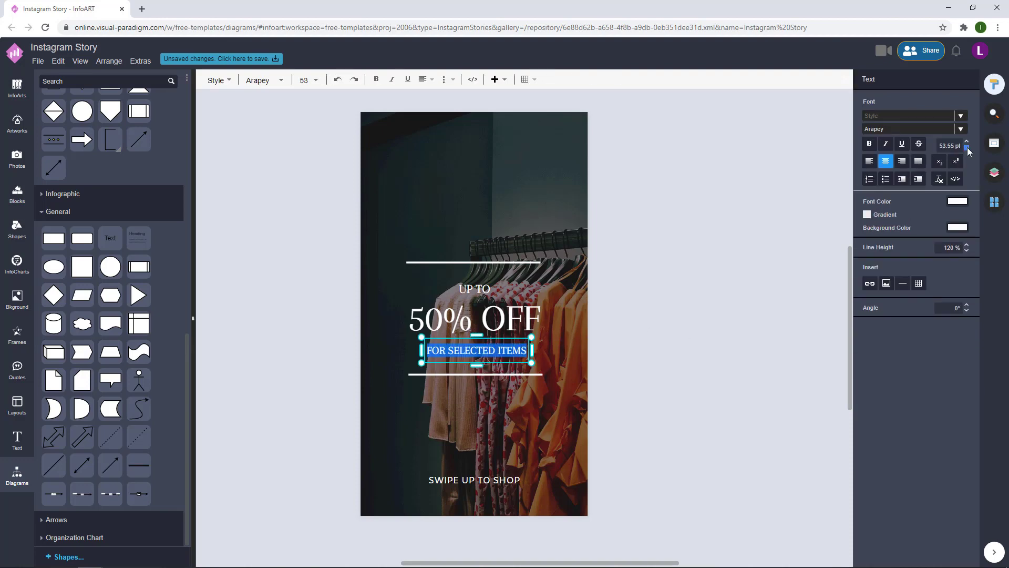
left_click(967, 147)
left_click(746, 242)
- Align the horizontal centers of "UP TO", "50% OFF" and "FOR SELECTED ITEMS"
left_click(486, 293)
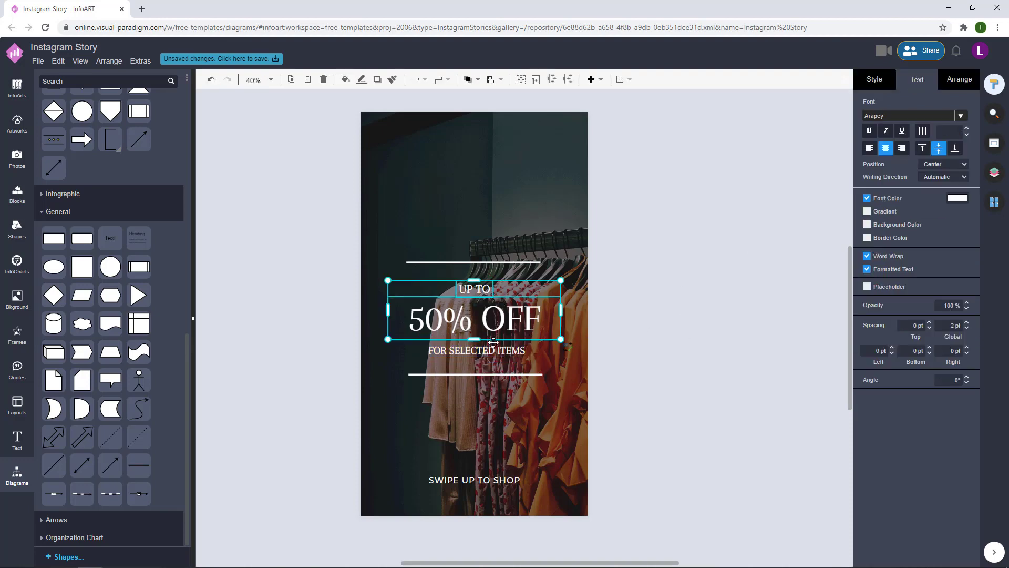
left_click(962, 82)
left_click(888, 346)
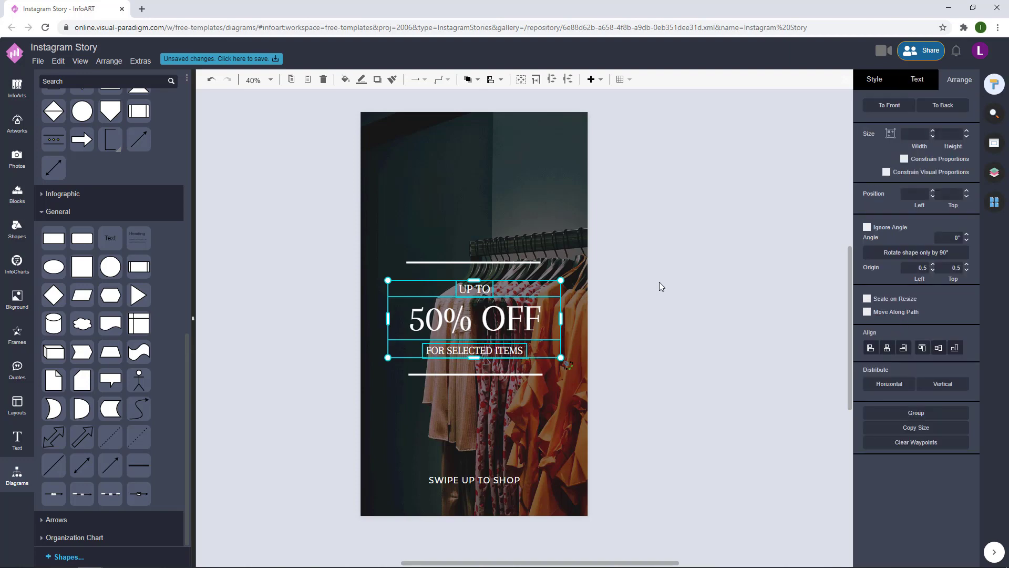
left_click(659, 283)
- Fine-tune the vertical position of "50% OFF" between the "UP TO" and "FOR SELECTED ITEMS" lines
left_click_drag(512, 317, 513, 321)
left_click(678, 293)
left_click(537, 315)
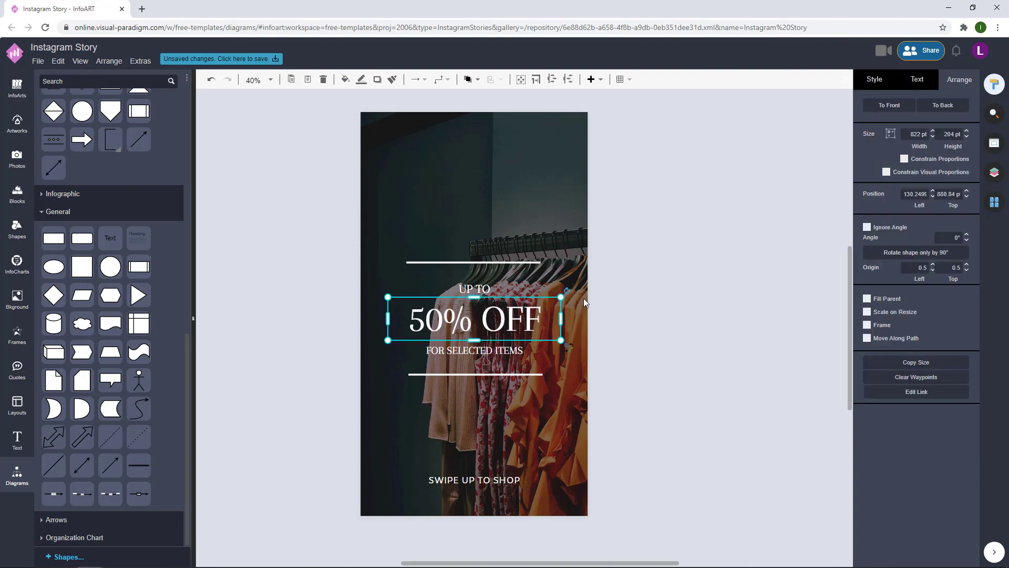
left_click(675, 269)
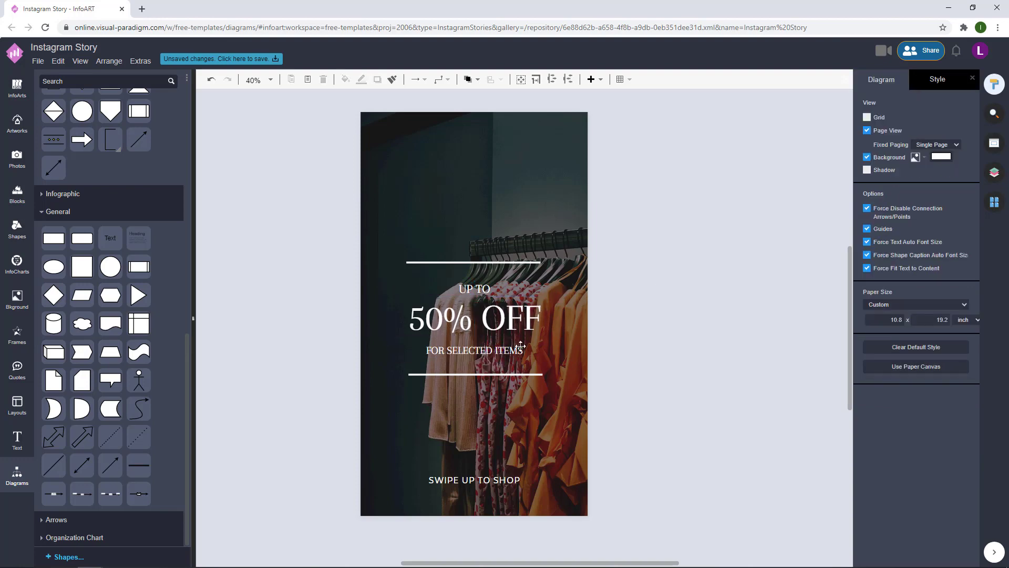
- Move the three offer text lines slightly upward together between the two white rules
left_click(519, 348)
left_click(502, 319, "shift")
left_click(482, 287, "shift")
left_click_drag(501, 317, 502, 315)
left_click(576, 282)
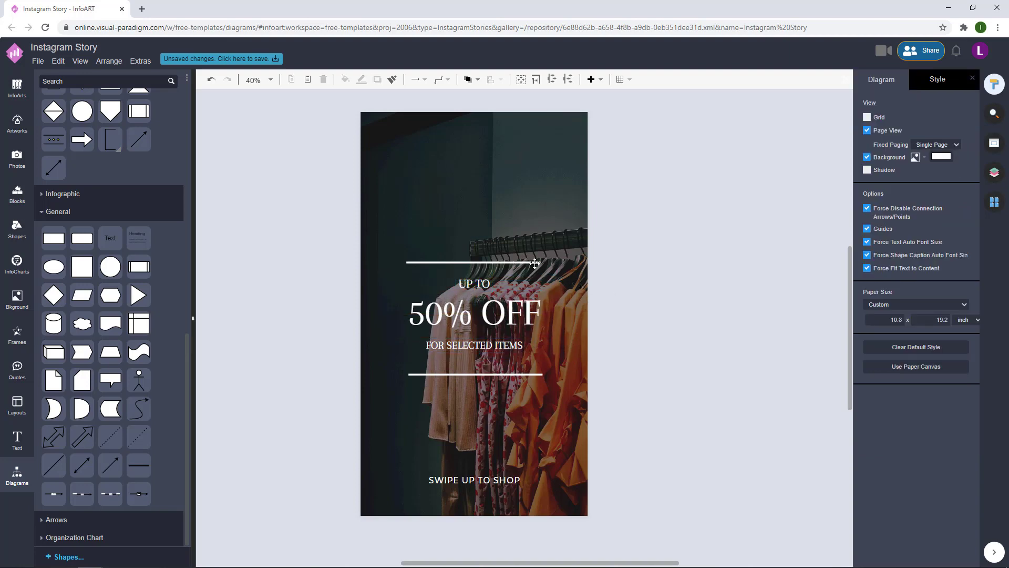
- Move the two white rules slightly upward together so they frame the three offer lines evenly
left_click(535, 264)
left_click(541, 262)
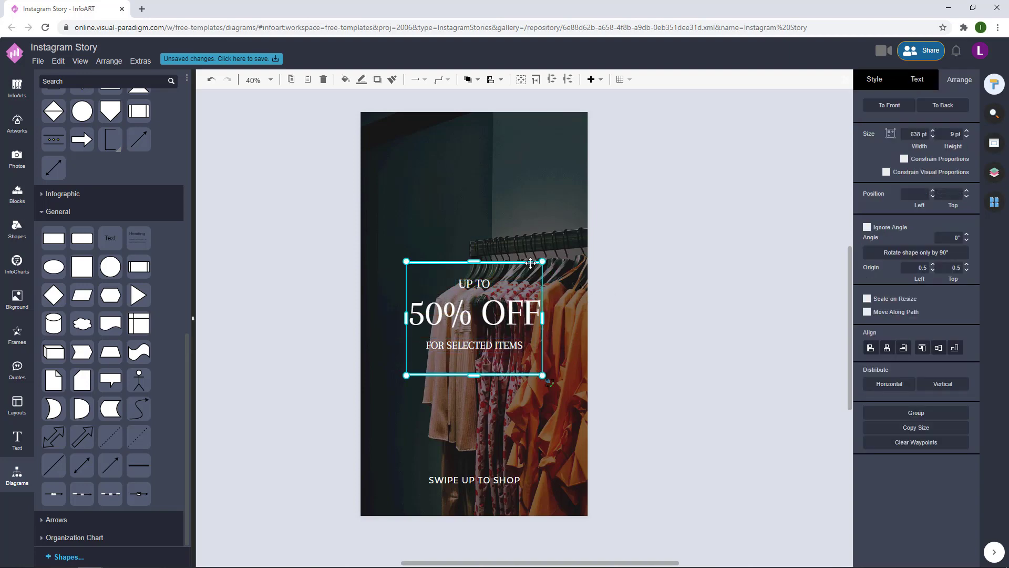
left_click_drag(530, 262, 530, 265)
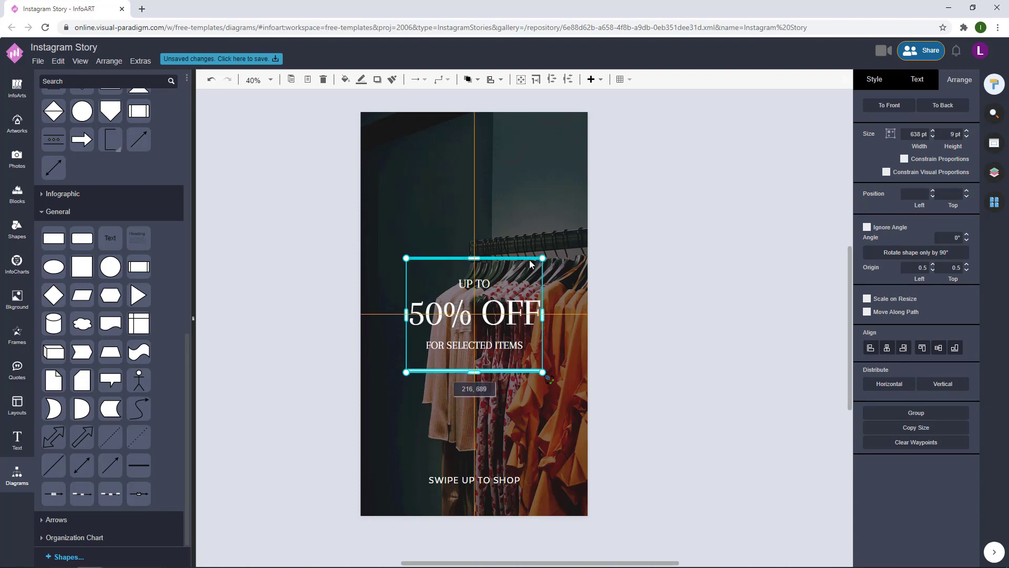
left_click(636, 262)
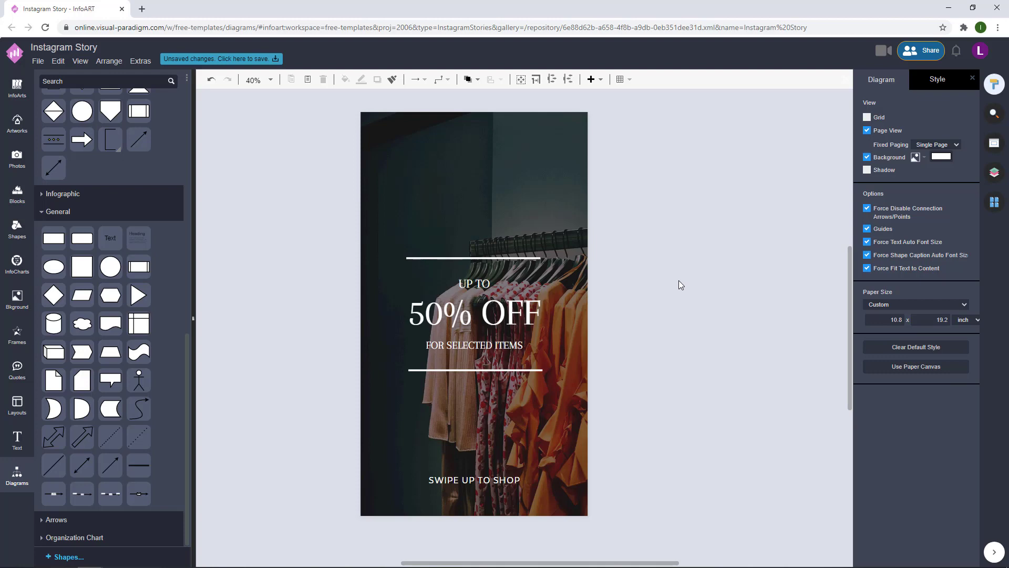
- Nudge the "SWIPE UP TO SHOP" text sideways so it sits centered near the story's lower edge
left_click(520, 463)
left_click(619, 426)
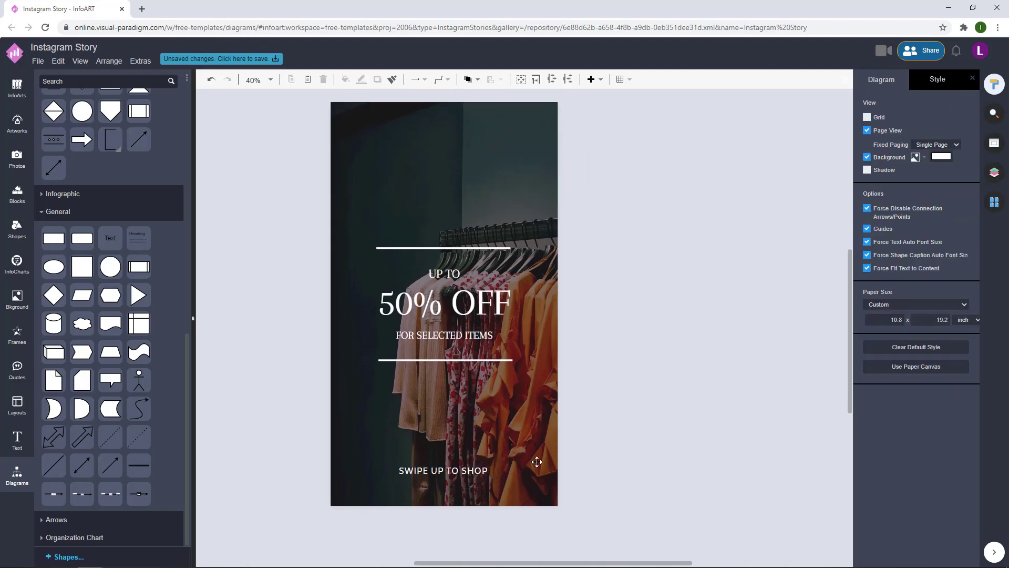
left_click_drag(478, 470, 479, 471)
left_click(579, 342)
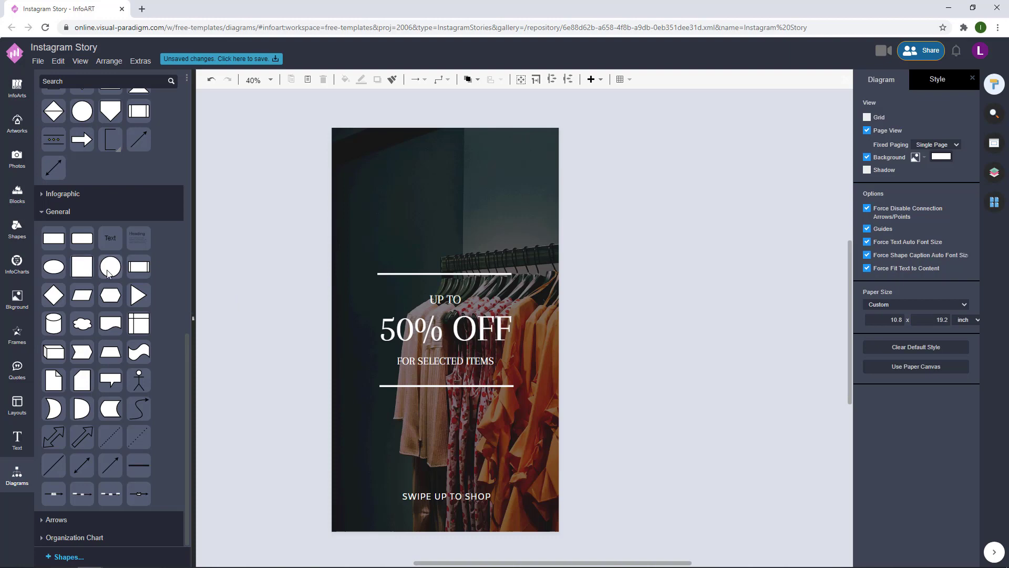
- Add a white square to the story's upper-left corner and remove its outline
mouse_move(80, 272)
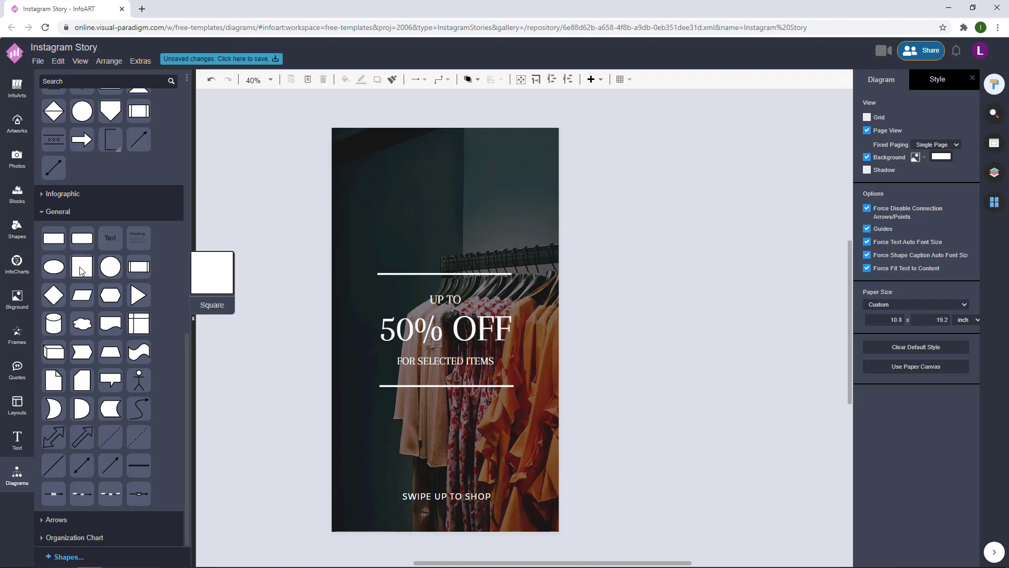
left_click_drag(80, 271, 388, 180)
left_click(870, 79)
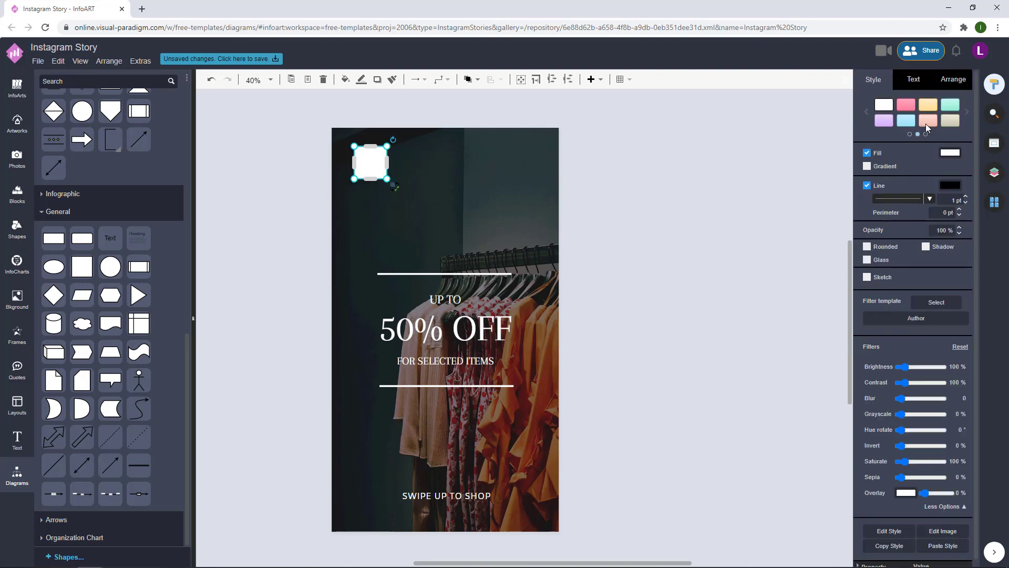
left_click(867, 186)
left_click(667, 191)
- Shrink the white square slightly and adjust its position in the story's upper-left corner
left_click_drag(383, 171, 373, 179)
left_click_drag(273, 181, 279, 202)
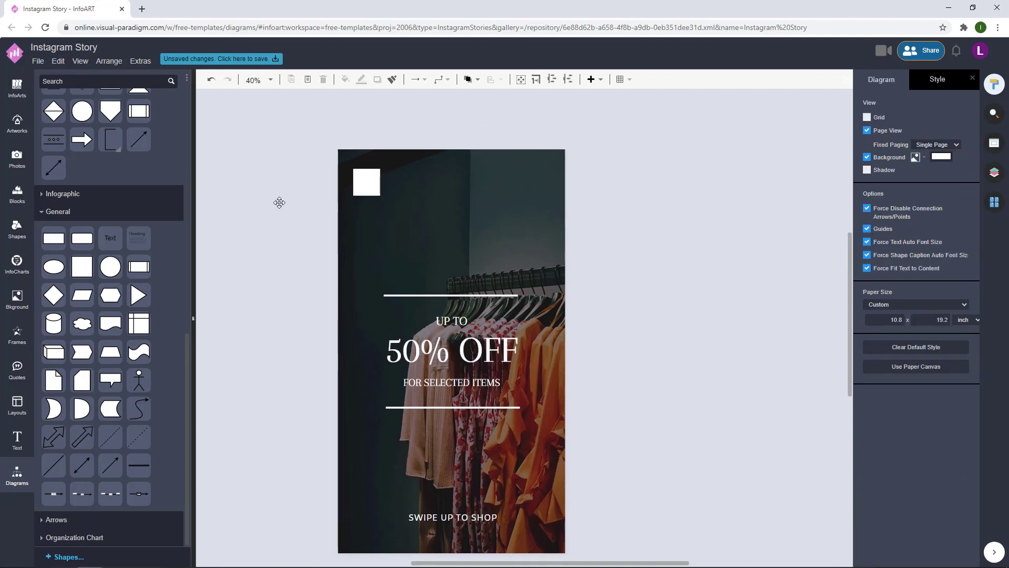
left_click_drag(367, 188, 368, 187)
left_click(252, 191)
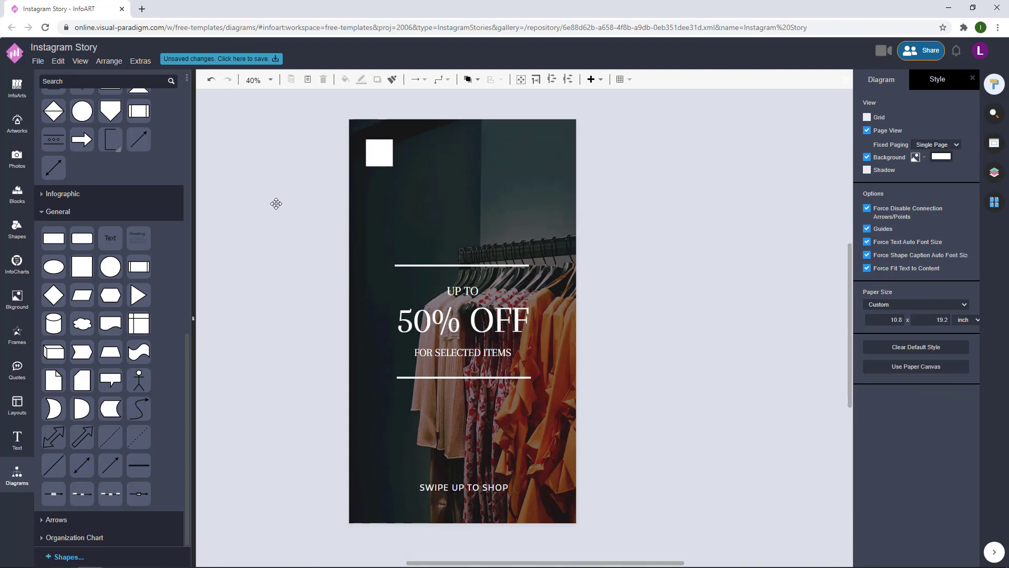
- Add the double-triangle logo from the Popular Brand Icons artwork to the blank area beside the story
left_click(379, 152)
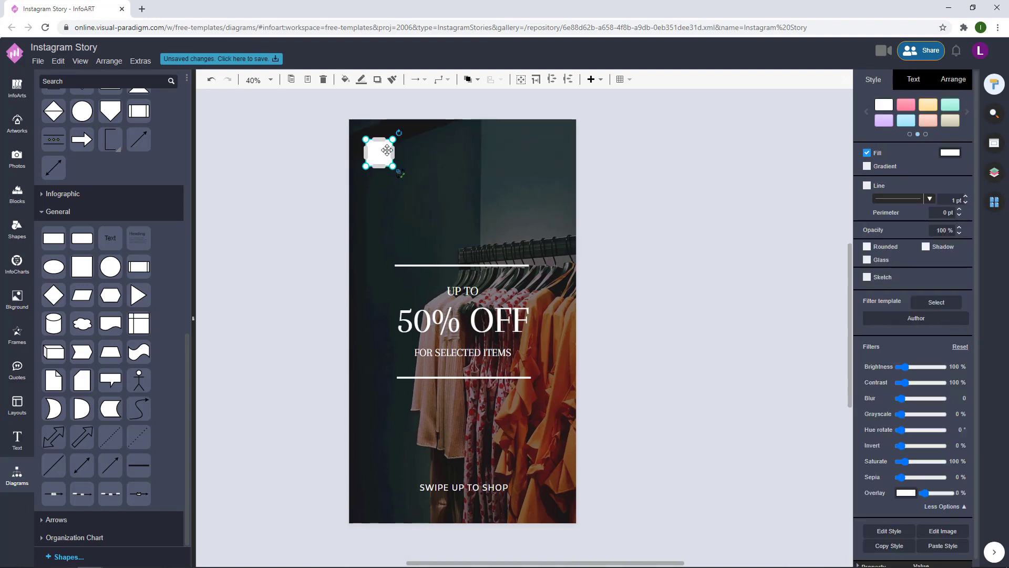
left_click(24, 131)
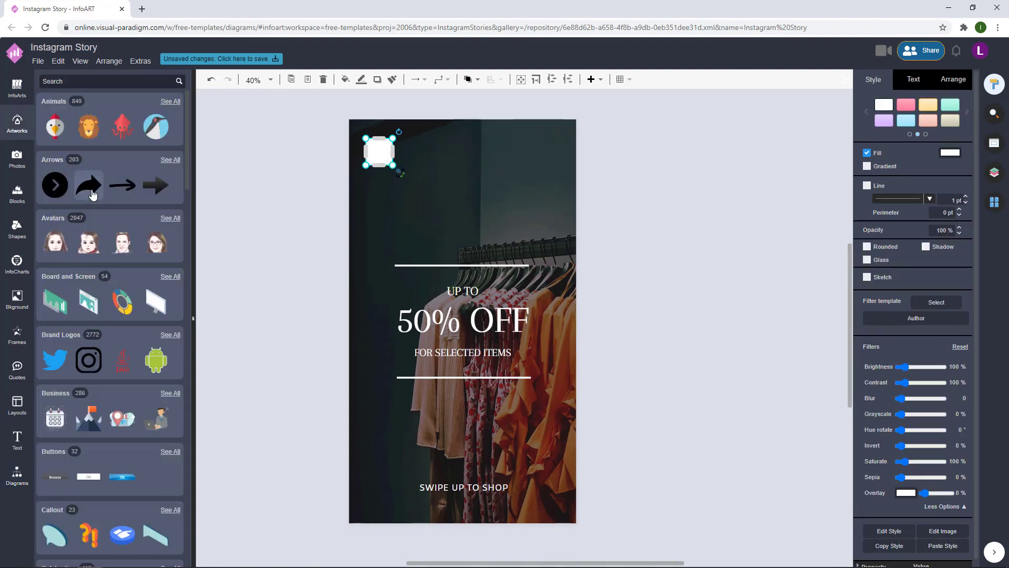
mouse_move(93, 194)
left_click(61, 335)
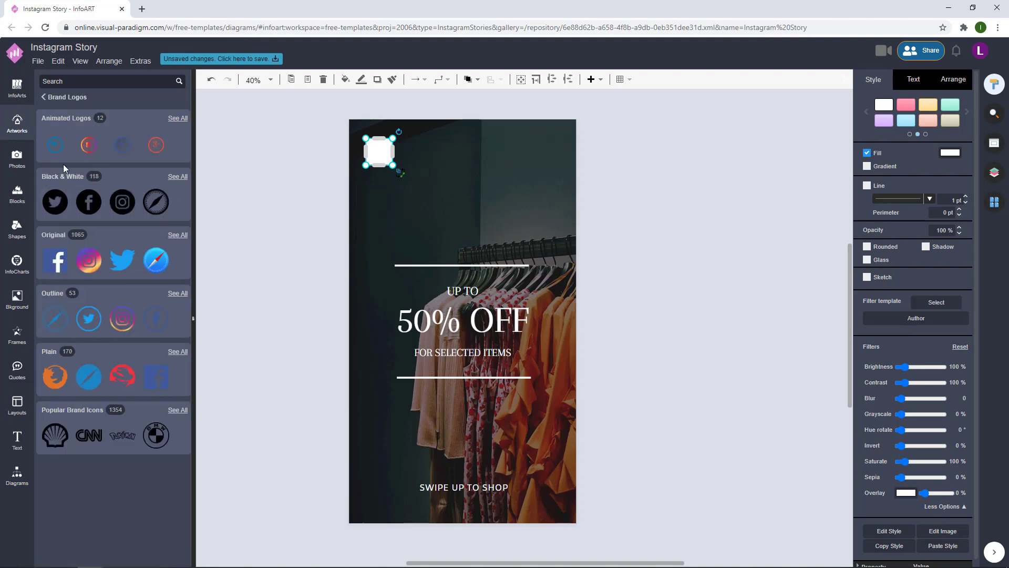
left_click(83, 416)
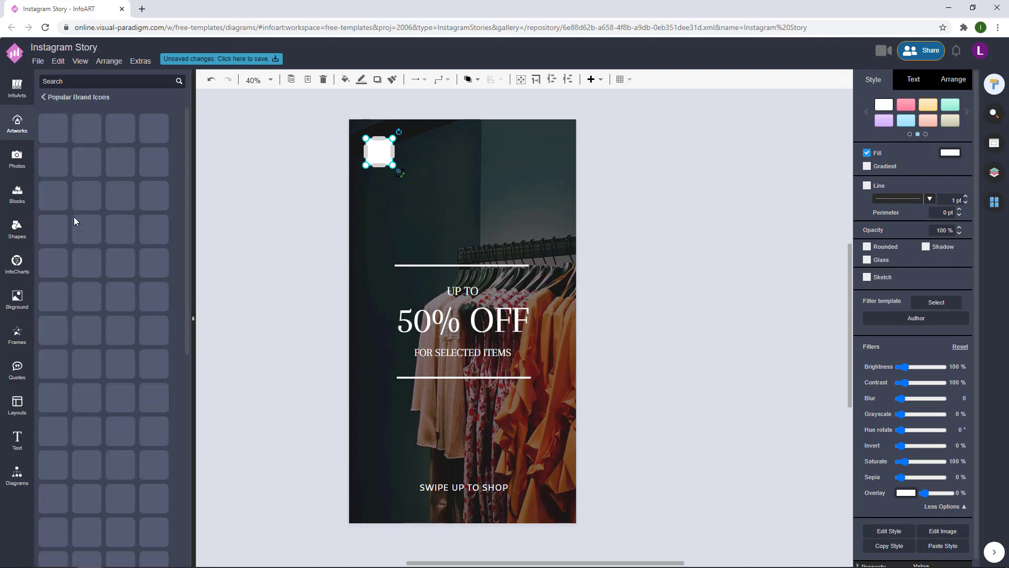
mouse_move(124, 265)
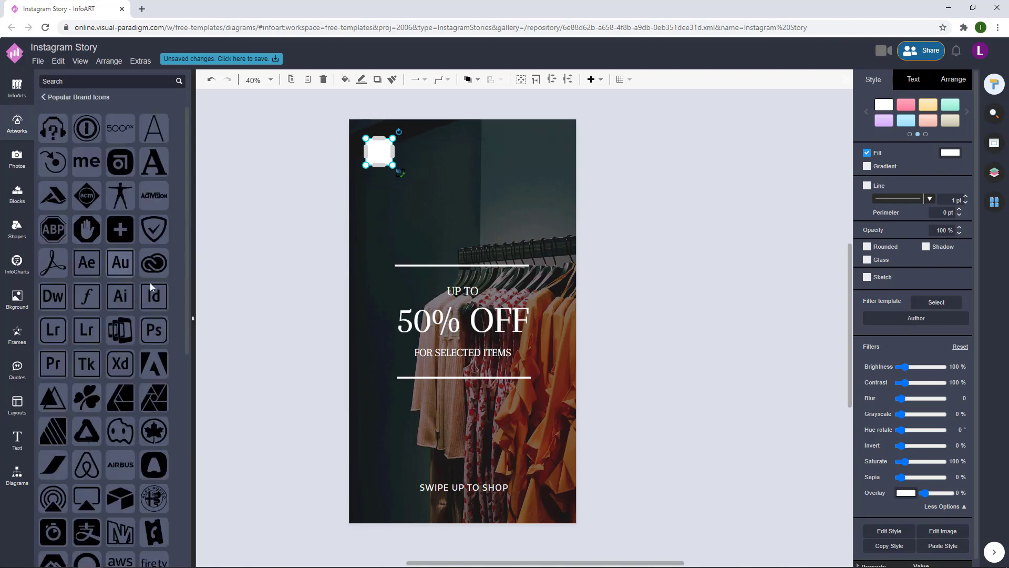
left_click_drag(53, 397, 273, 241)
- Add the fnac and Ford logos from Popular Brand Icons beside the story
scroll(83, 364, "down", 7)
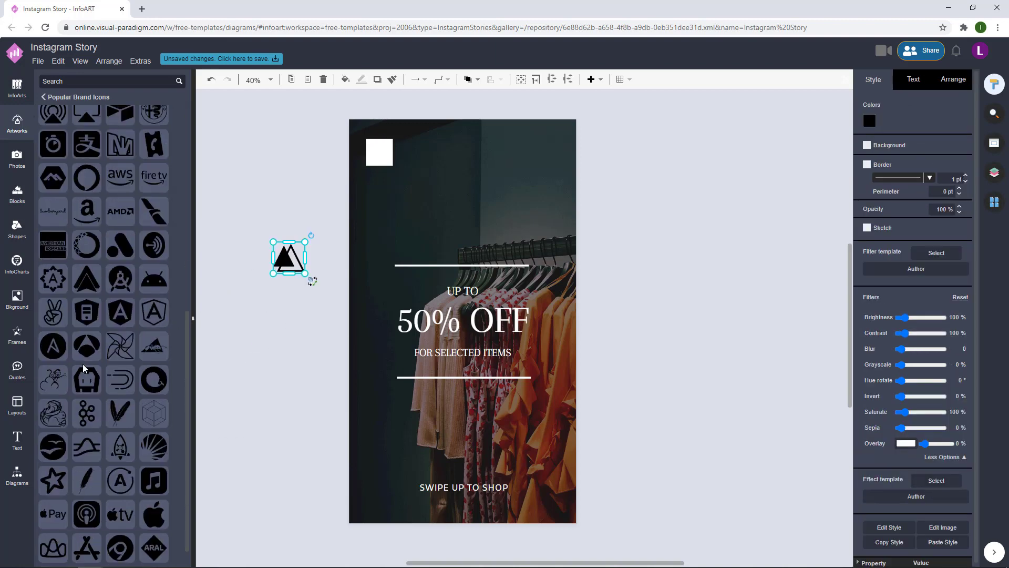
scroll(169, 369, "down", 10)
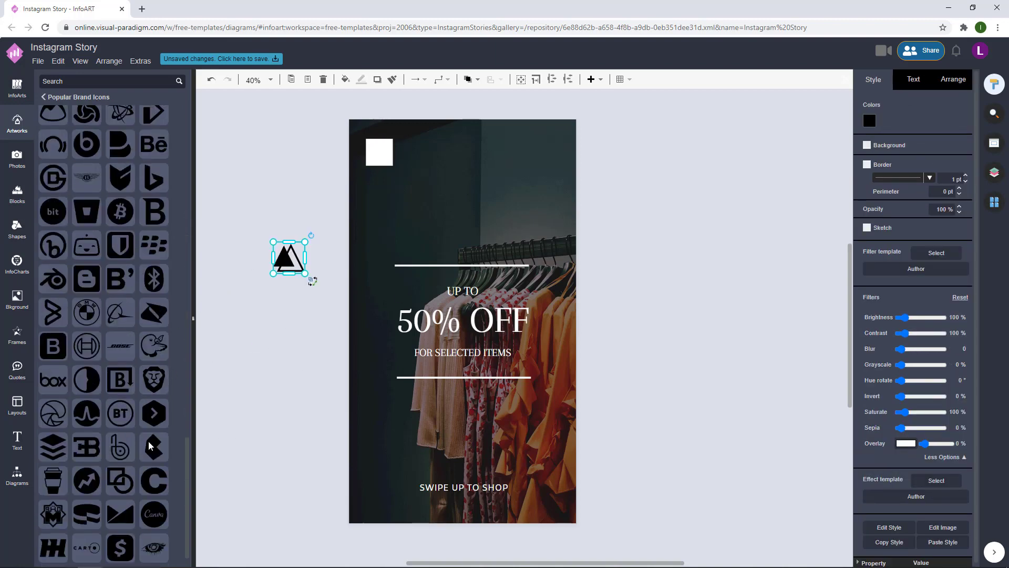
scroll(149, 445, "down", 10)
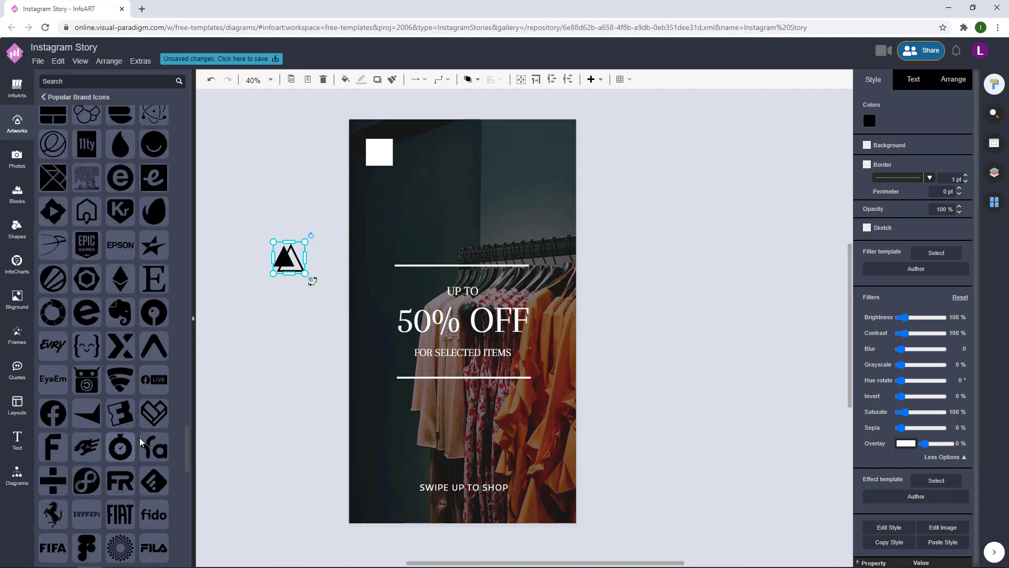
scroll(145, 383, "down", 5)
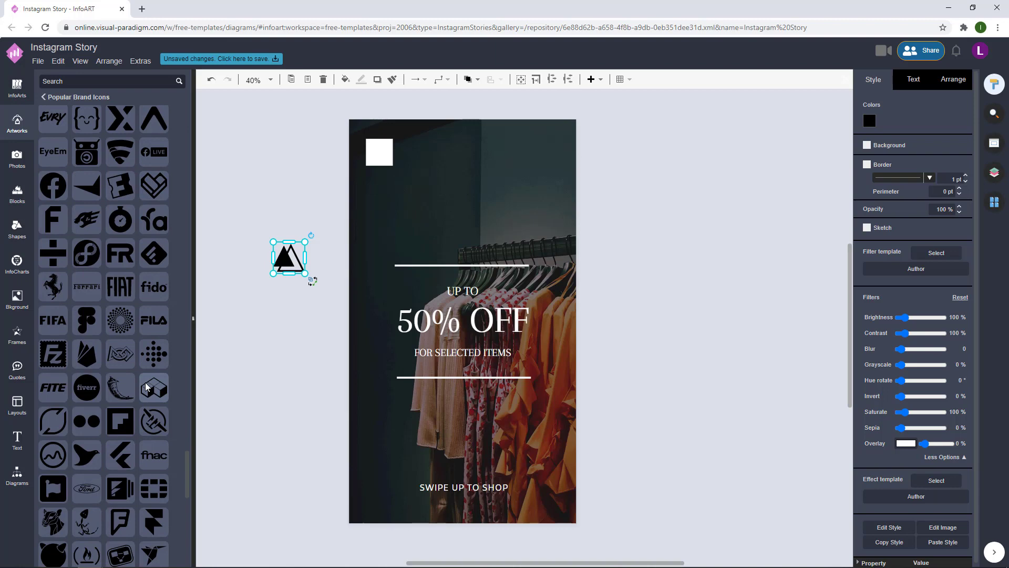
left_click_drag(168, 456, 276, 332)
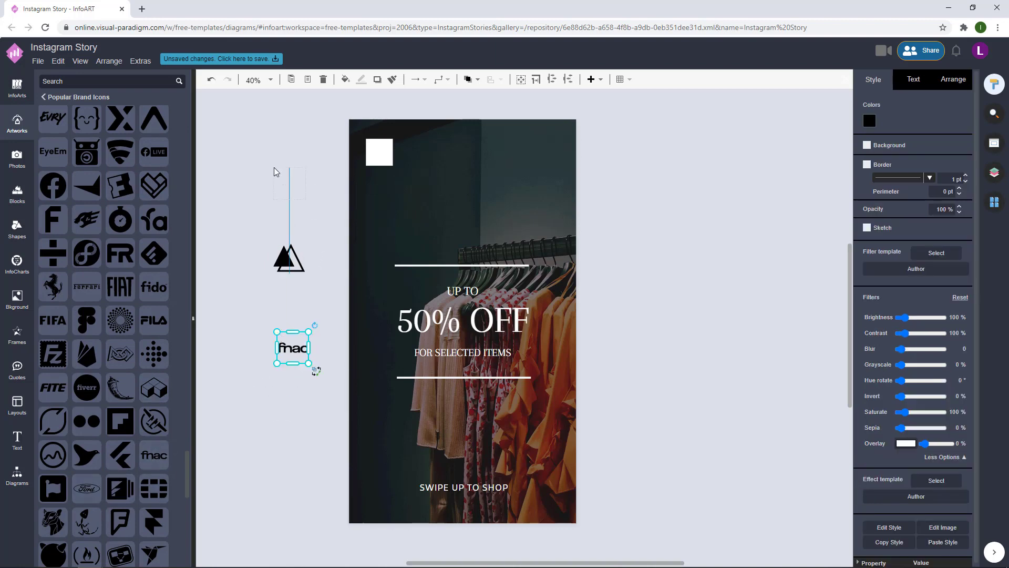
left_click_drag(273, 167, 273, 168)
- Try the Ford logo in dark gray on the white square, then move it back beside the story
left_click(870, 121)
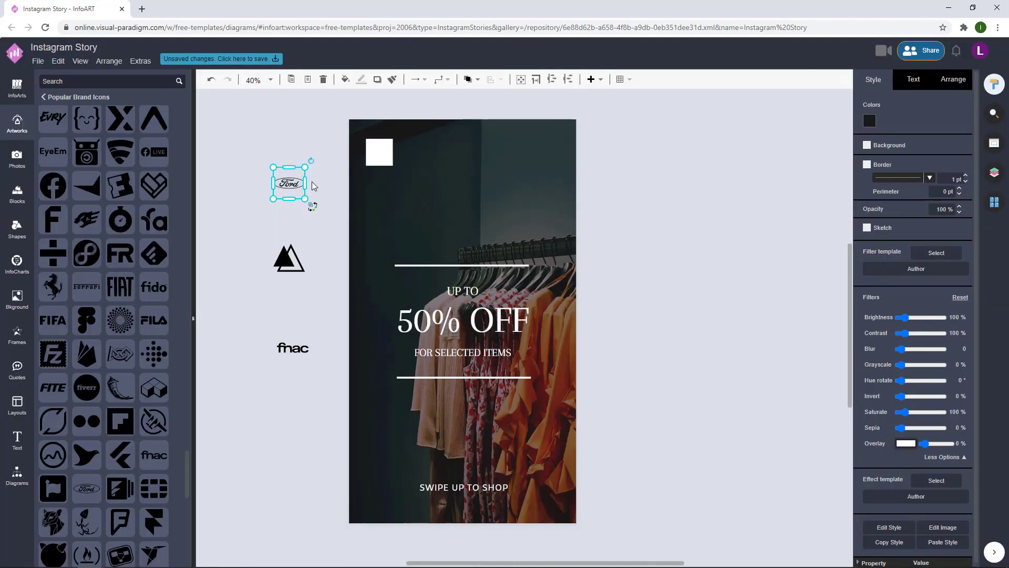
left_click_drag(295, 184, 382, 152)
left_click(702, 138)
left_click(656, 148)
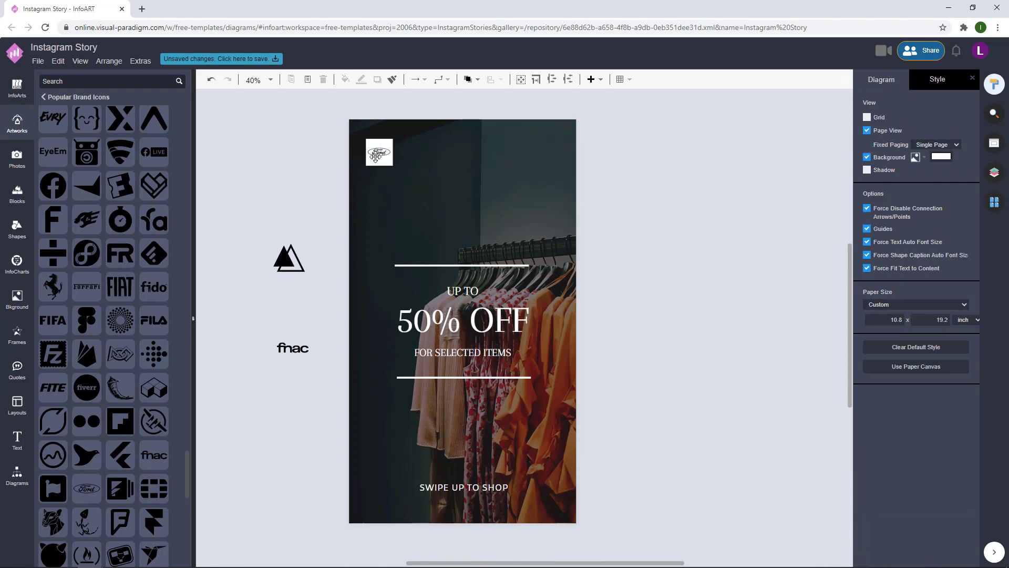
left_click_drag(380, 153, 287, 181)
- Change the double-triangle logo's color to 1A1A1A
left_click(294, 258)
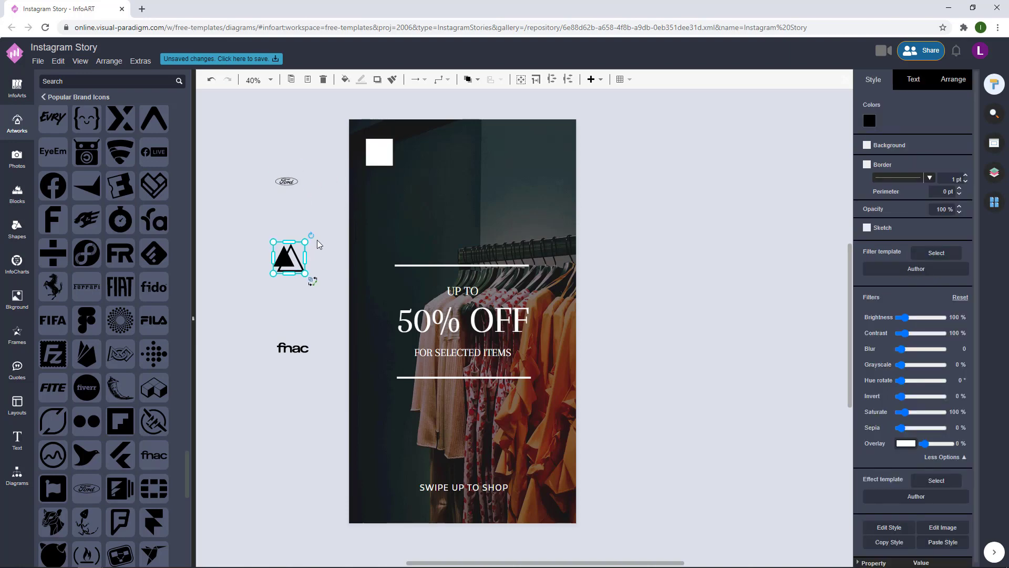
left_click(868, 120)
left_click(880, 226)
left_click(973, 361)
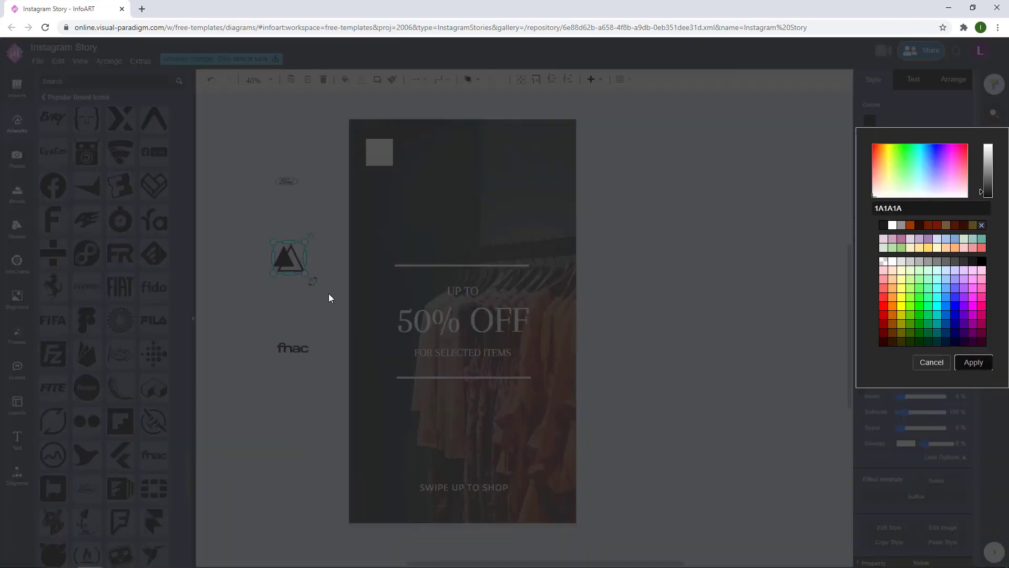
- Shrink the double-triangle logo and place it inside the white square
left_click_drag(306, 241, 379, 152)
left_click(320, 242)
left_click(643, 151)
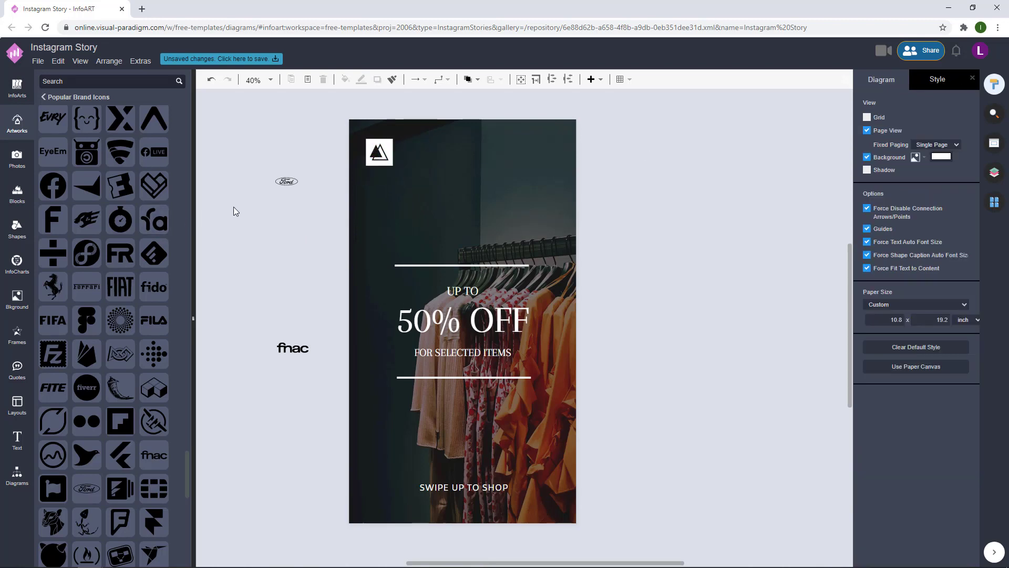
- Delete the unused Ford and fnac logos beside the story
left_click(282, 183)
key("Delete")
left_click(293, 348)
key("Delete")
- Fine-tune the double-triangle logo's position so it is centered within the white square
left_click(387, 146)
left_click(344, 181)
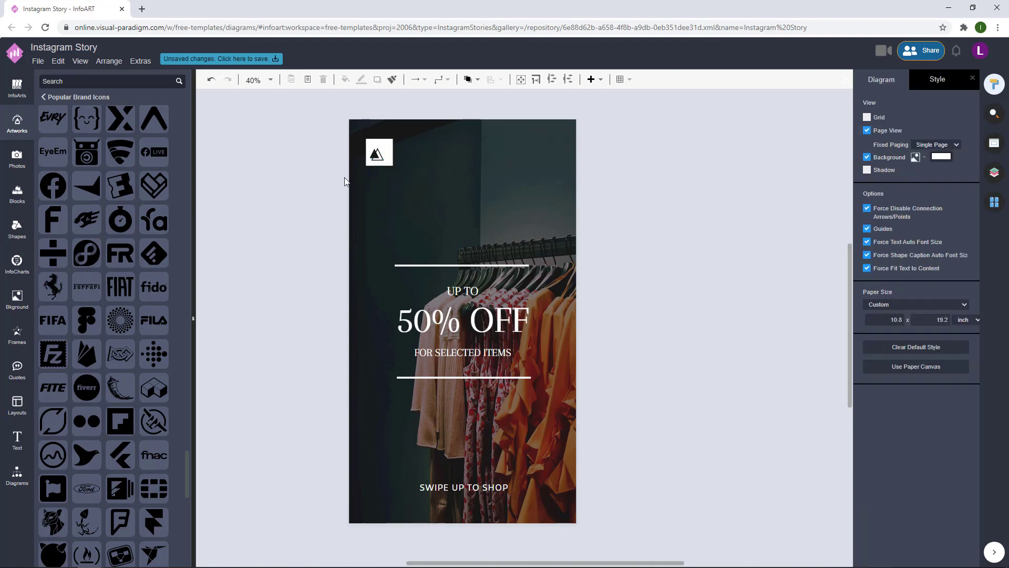
left_click(377, 154)
left_click(683, 167)
left_click_drag(684, 201, 670, 194)
- Move the white square and its logo together to the top center of the story
left_click_drag(295, 122, 490, 225)
left_click_drag(373, 149, 377, 149)
left_click(588, 172)
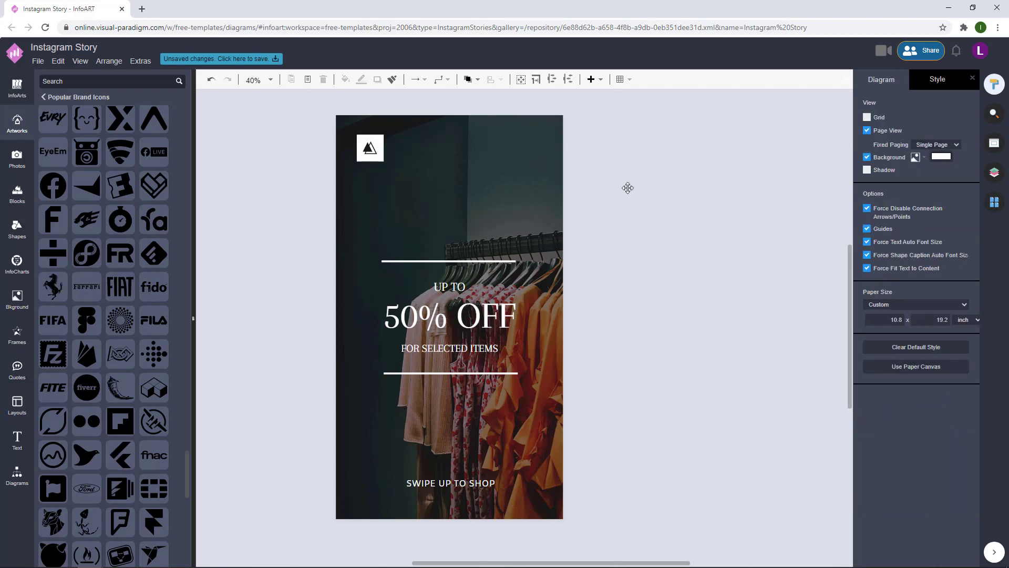
left_click_drag(628, 188, 617, 187)
left_click_drag(310, 121, 414, 206)
left_click_drag(362, 151, 445, 151)
left_click(656, 216)
left_click_drag(655, 216, 651, 222)
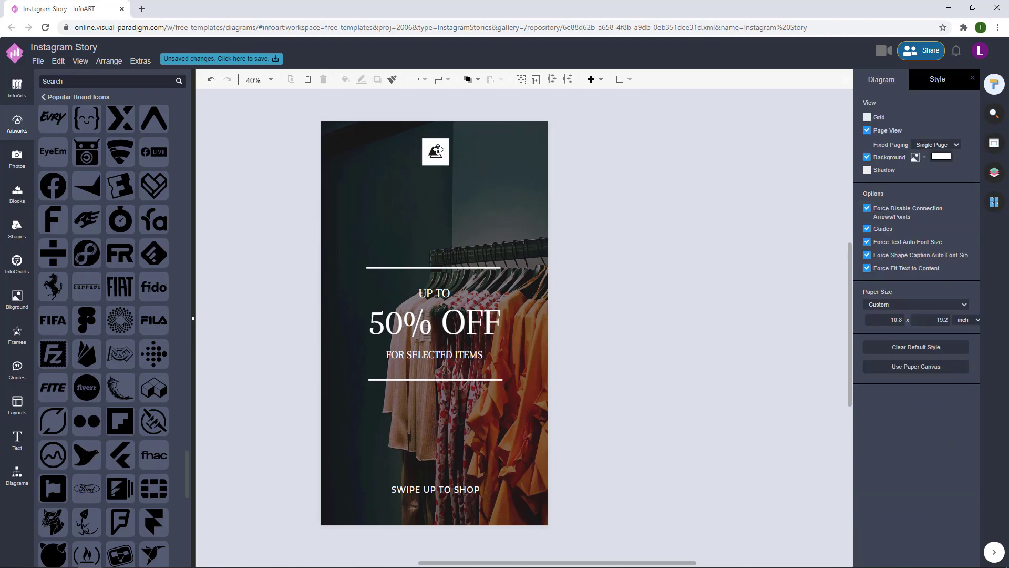
left_click_drag(434, 152, 438, 157)
left_click(547, 259)
- Duplicate the "FOR SELECTED ITEMS" text as a smaller caption centered directly beneath the logo square
left_click_drag(462, 356, 456, 178)
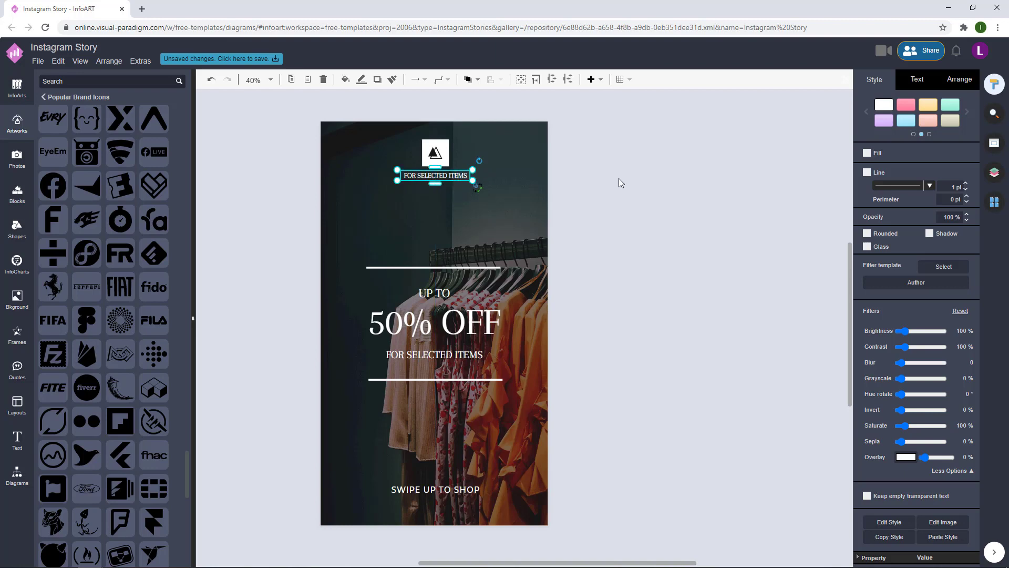
left_click(621, 182)
left_click(452, 176)
left_click(614, 173)
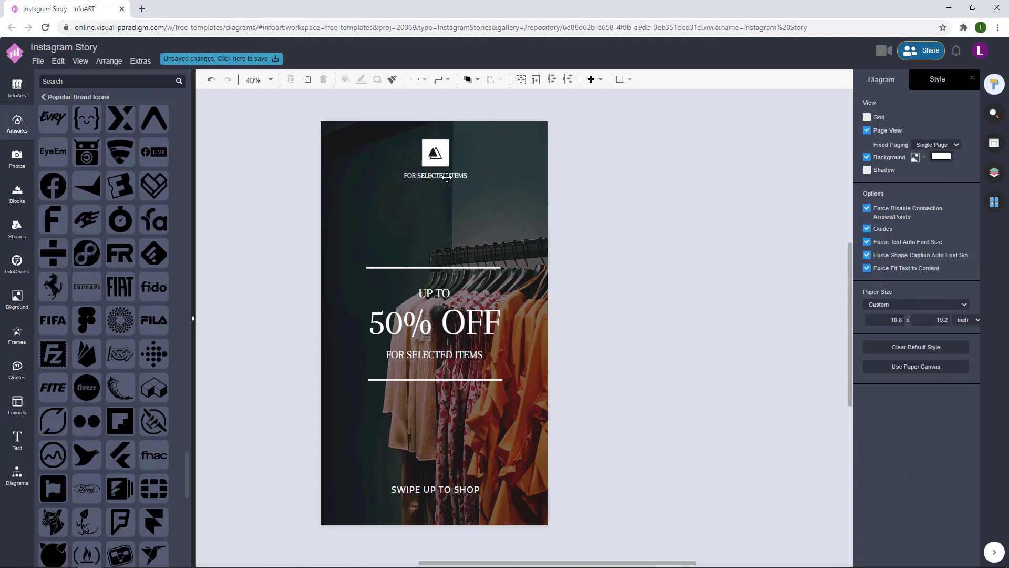
left_click(446, 177)
left_click(674, 165)
scroll(113, 312, "down", 10)
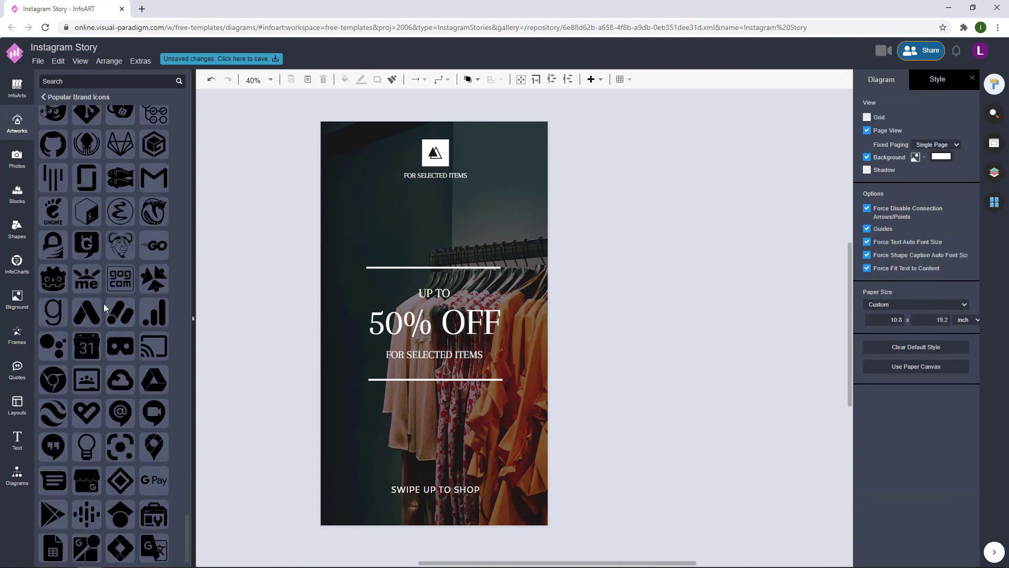
- Replace the caption beneath the logo square with "GNOME SHOP"
left_click(420, 174)
double_click(426, 175)
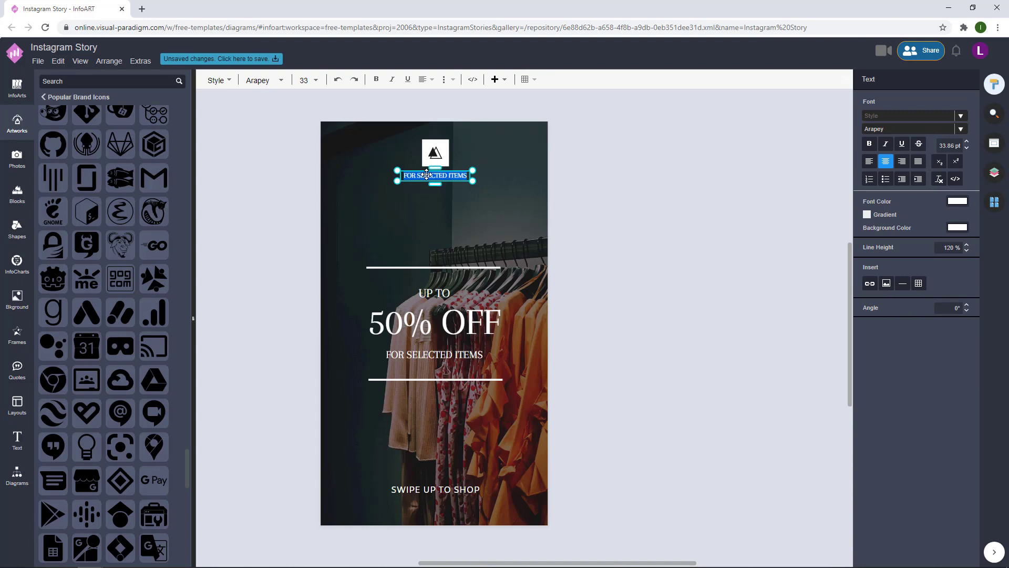
type("NO")
type("ME SHOP")
left_click(629, 179)
- Append ".COM" to the caption beneath the logo so it reads "GNOME SHOP.COM"
left_click(472, 173)
double_click(473, 172)
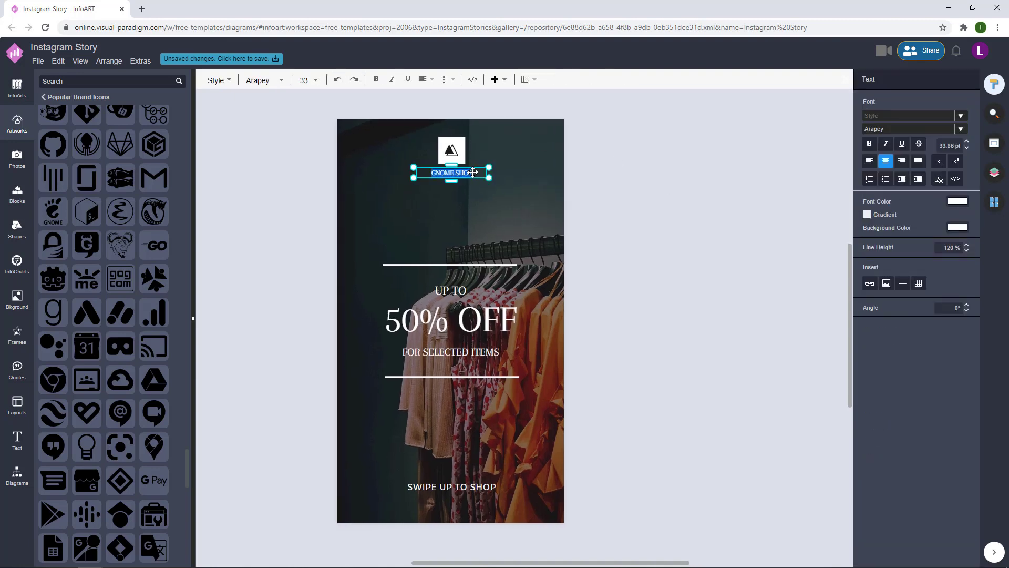
type(".COM")
left_click(574, 175)
left_click(476, 173)
left_click(566, 156)
- Adjust the "GNOME SHOP.COM" caption's position so it is centered beneath the logo square
left_click_drag(482, 172, 476, 178)
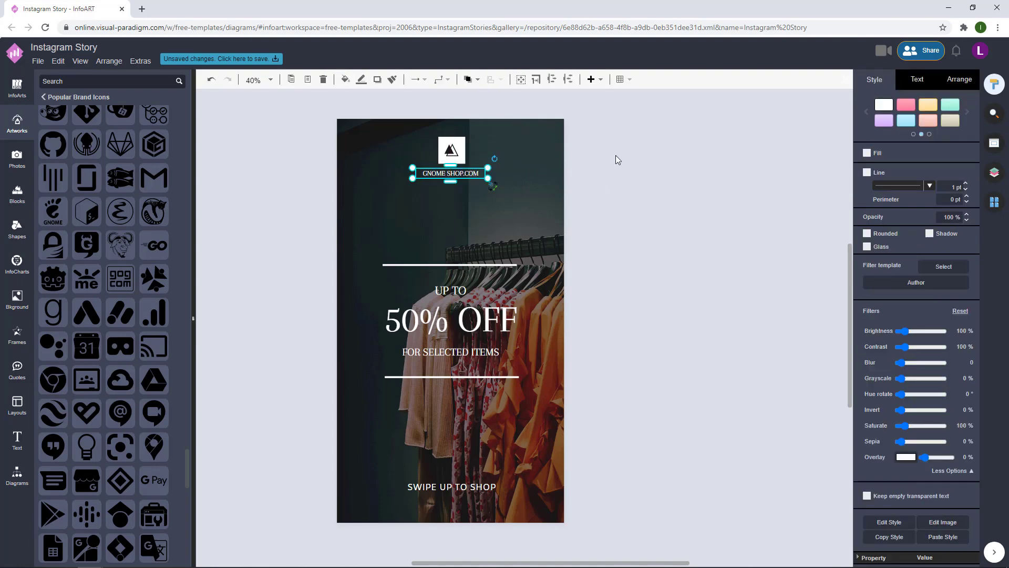
left_click(616, 156)
left_click(458, 175)
left_click(650, 152)
left_click_drag(655, 162, 654, 175)
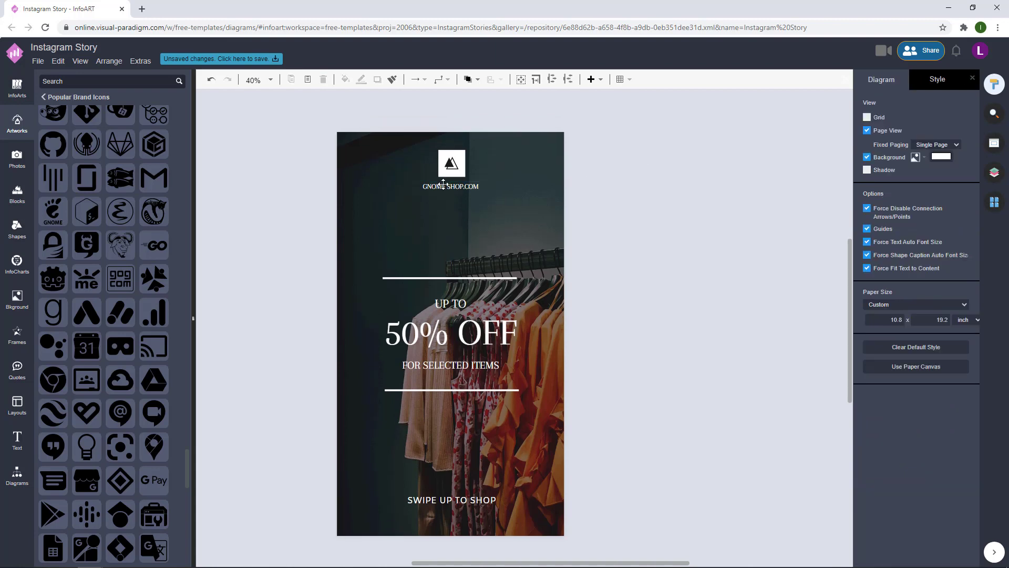
- Realign the double-triangle logo to the center of the white square above the caption
left_click(451, 163)
left_click(611, 167)
left_click(454, 163)
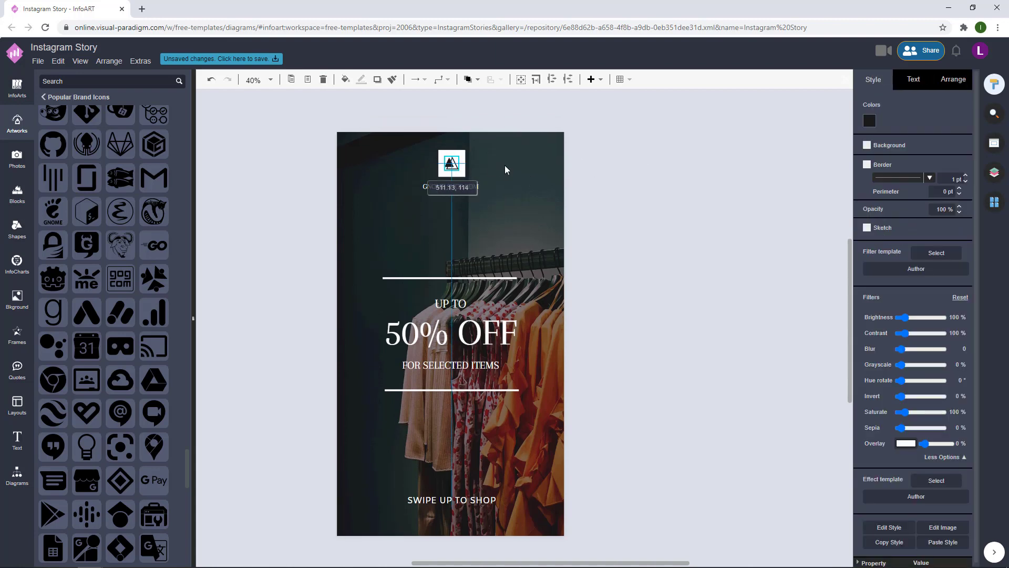
- Try italic styling on the "GNOME SHOP.COM" caption beneath the logo, and remove it again
left_click(656, 167)
scroll(656, 174, "up", 1)
left_click(458, 204)
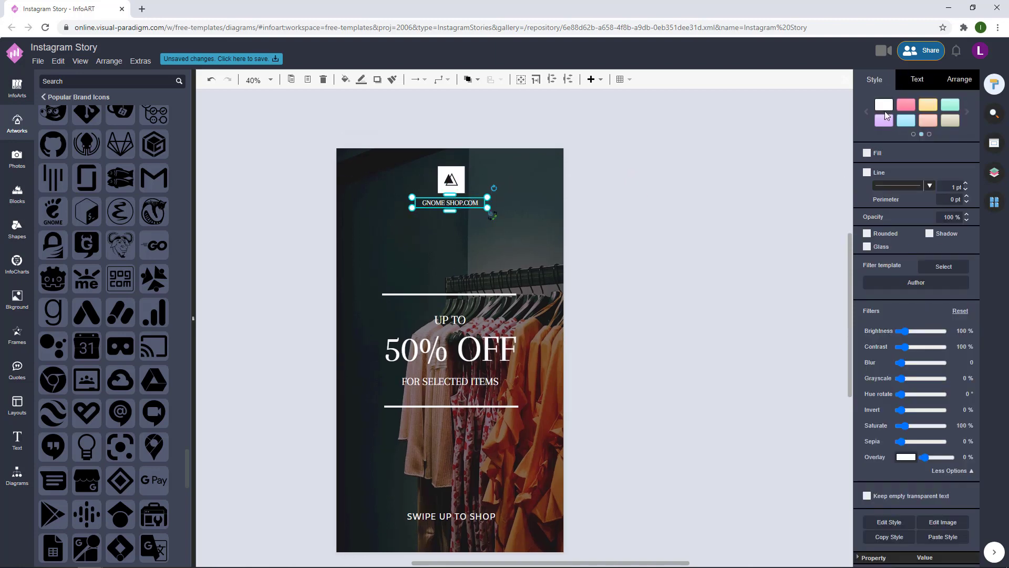
left_click(918, 80)
left_click(886, 131)
left_click(682, 209)
scroll(677, 212, "down", 1)
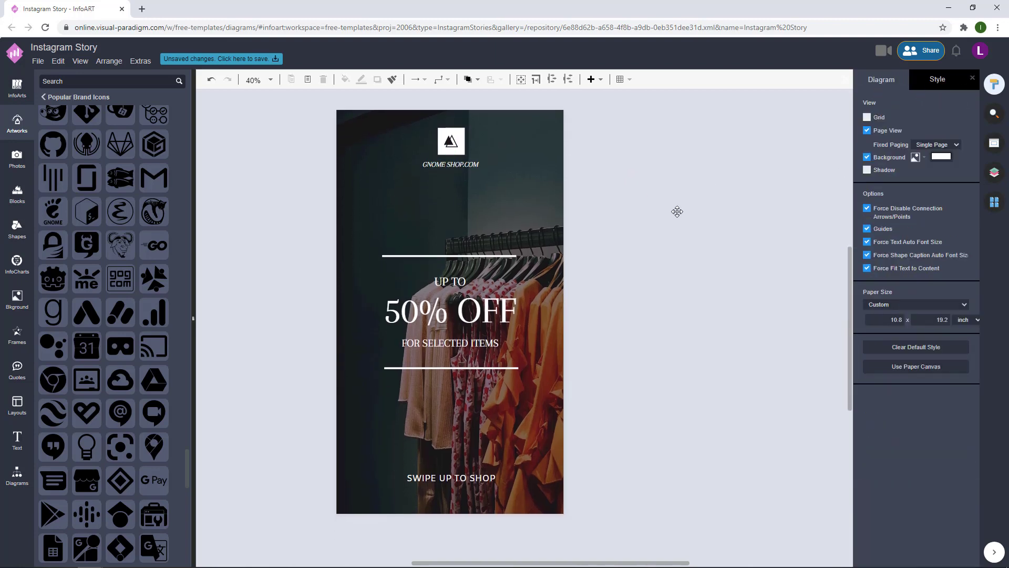
left_click_drag(677, 211, 668, 215)
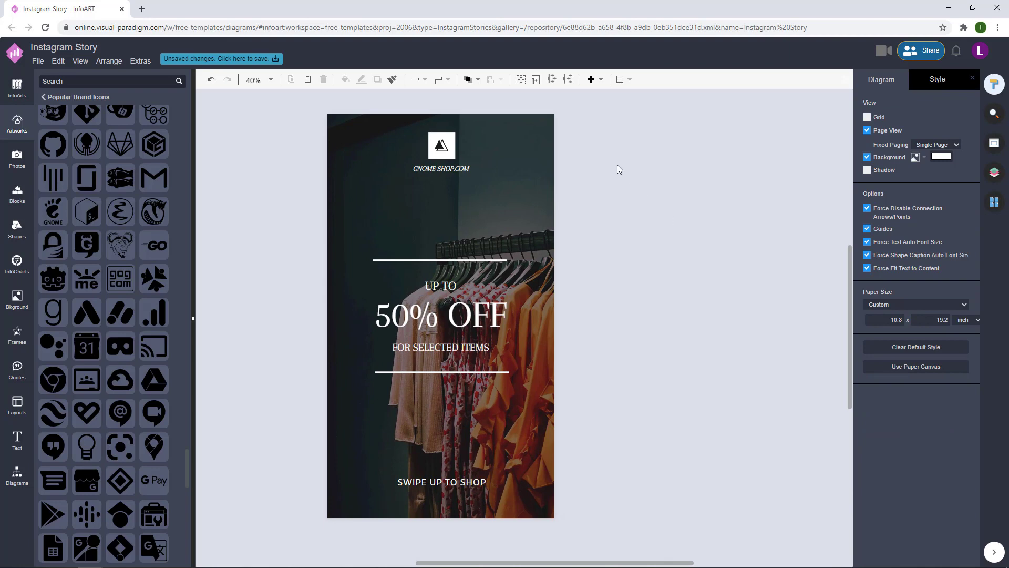
left_click(467, 166)
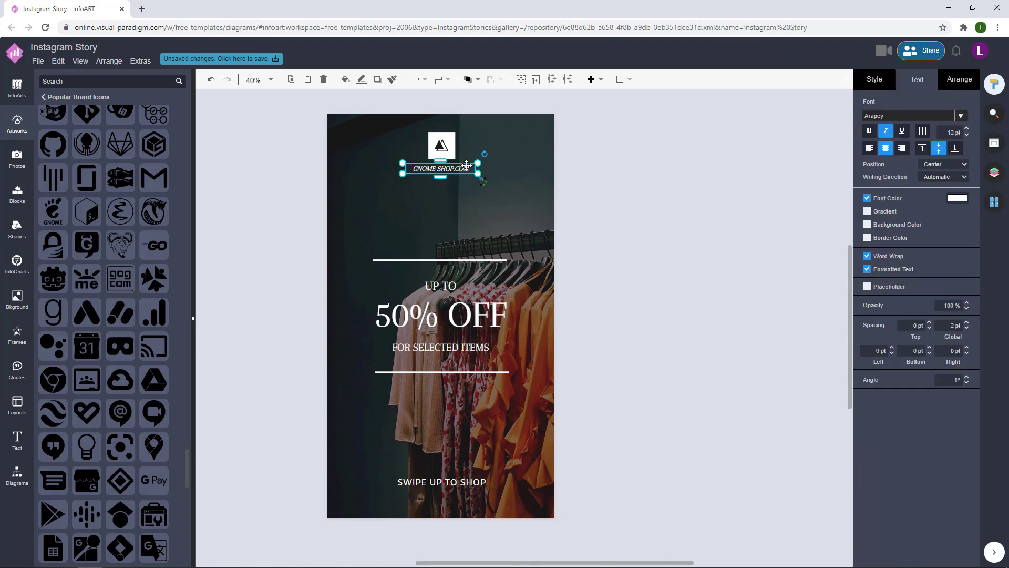
left_click(890, 136)
left_click(717, 165)
- Set the "GNOME SHOP.COM" caption's font to Amiko, matching the "SWIPE UP TO SHOP" prompt
double_click(473, 485)
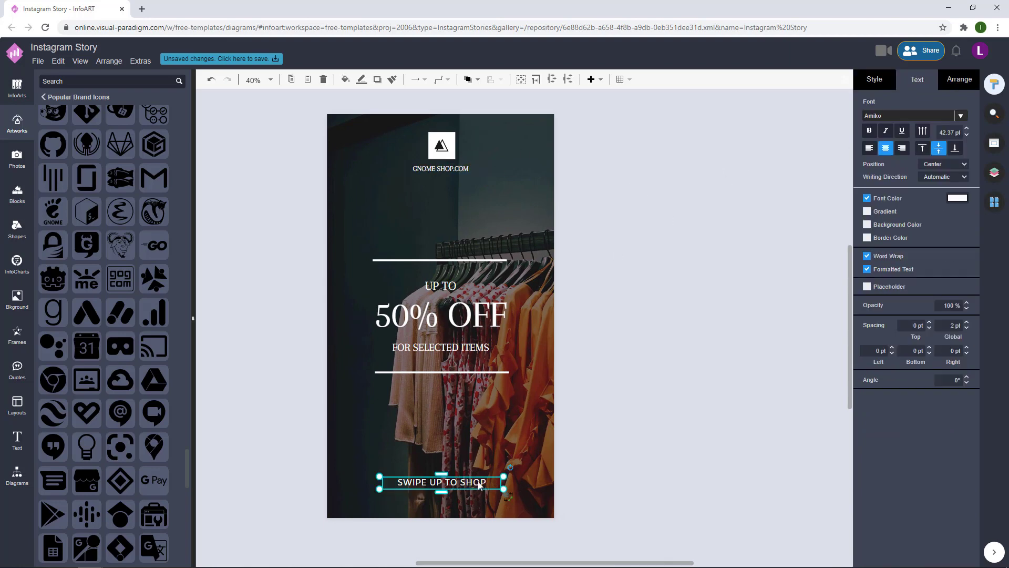
left_click(636, 310)
left_click(465, 168)
left_click(961, 115)
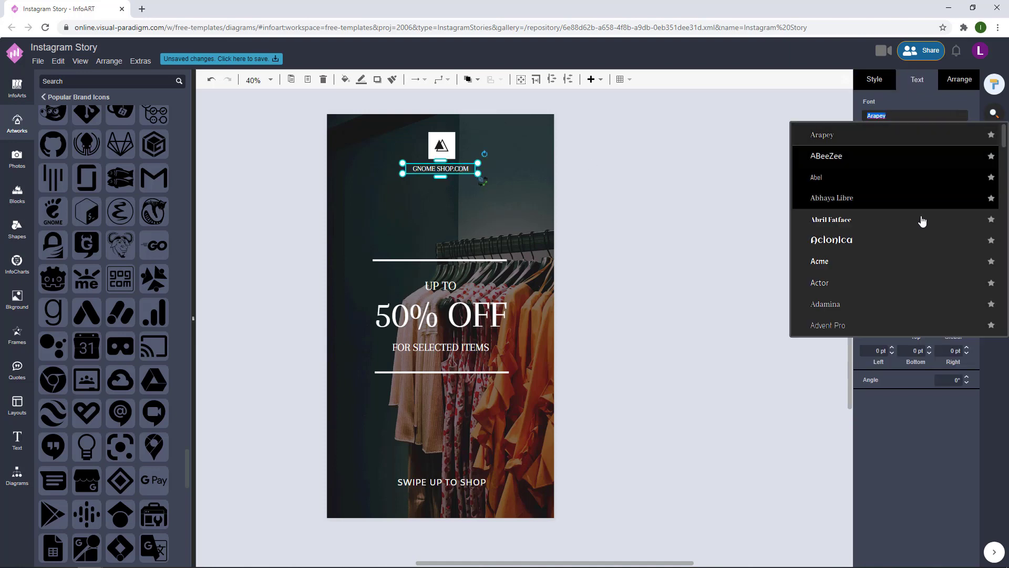
left_click(639, 149)
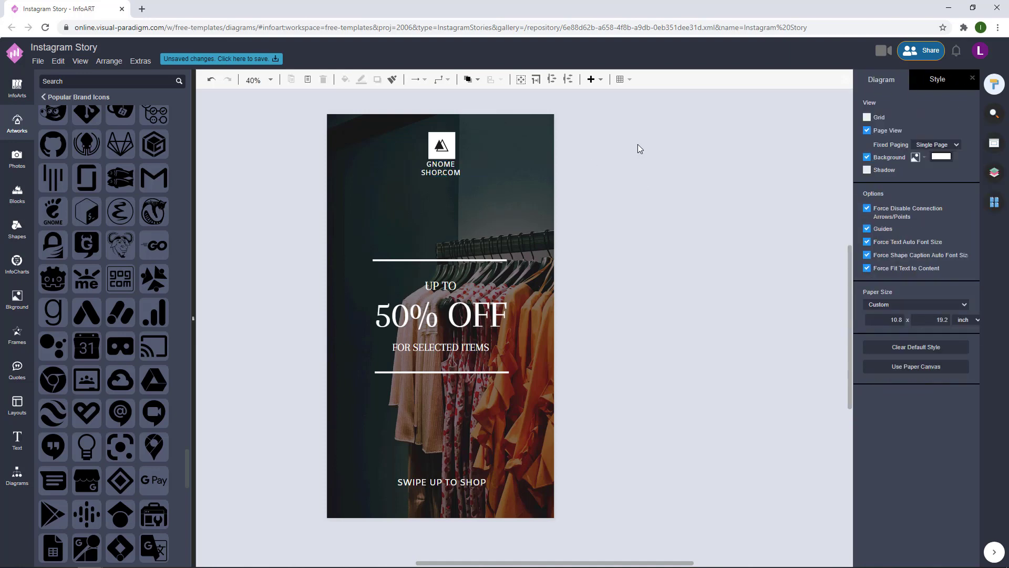
- Widen the text box of the caption beneath the logo so that "GNOME SHOP.COM" fits on one line
left_click(436, 168)
left_click_drag(440, 180, 459, 168)
left_click(502, 172)
left_click(464, 164)
left_click(673, 147)
- Change the logo caption to "GNOME SHOP. COM" and tighten its text box while keeping the text on one line
scroll(494, 169, "up", 4)
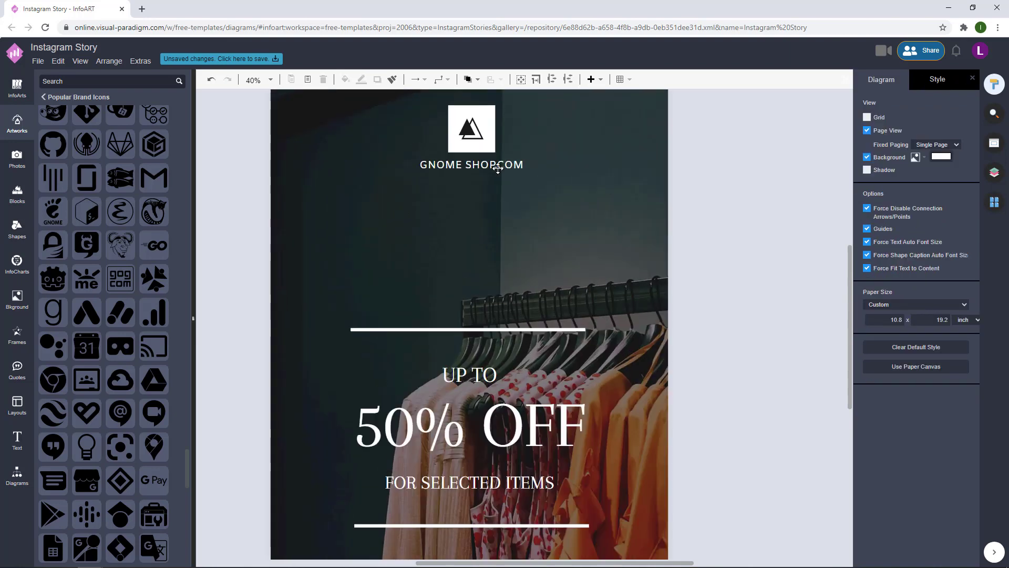
left_click(523, 158)
left_click(782, 178)
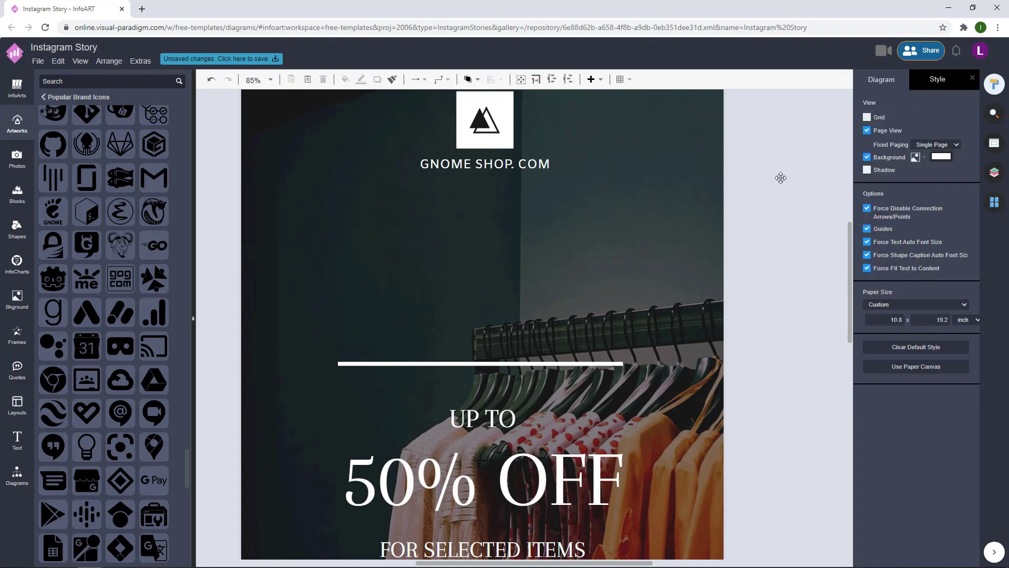
scroll(722, 207, "down", 4)
left_click(572, 203)
left_click_drag(583, 198, 578, 199)
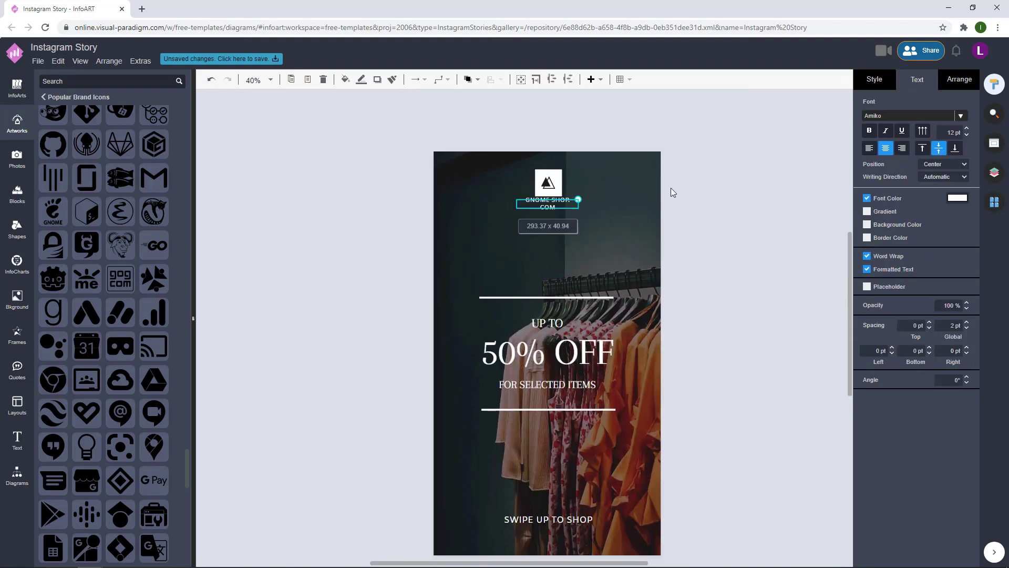
left_click(671, 187)
left_click(560, 200)
left_click(711, 198)
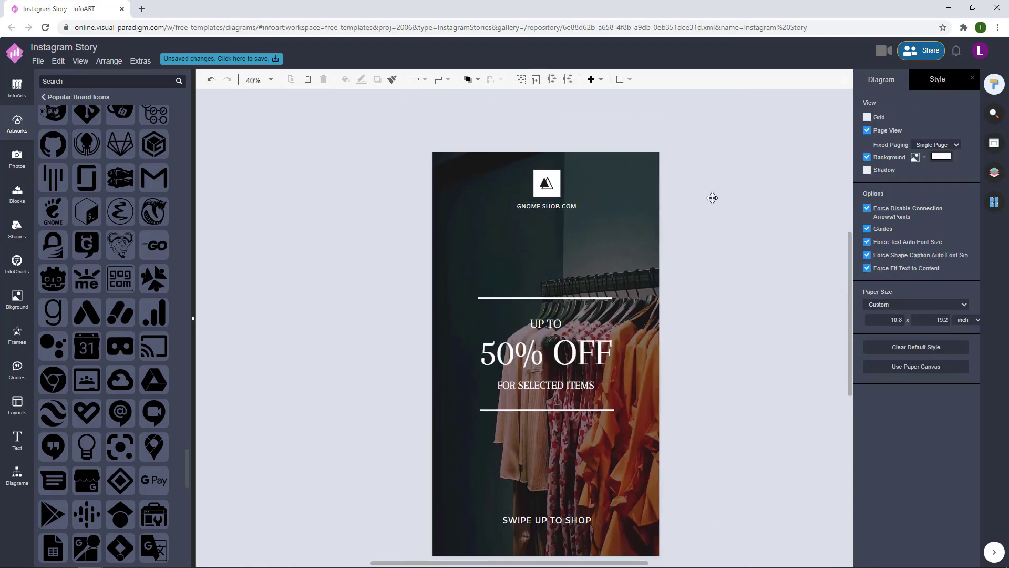
- Reposition the logo, its white square and the caption together, centered horizontally near the story's upper edge
left_click_drag(661, 261, 345, 111)
left_click_drag(465, 152, 465, 152)
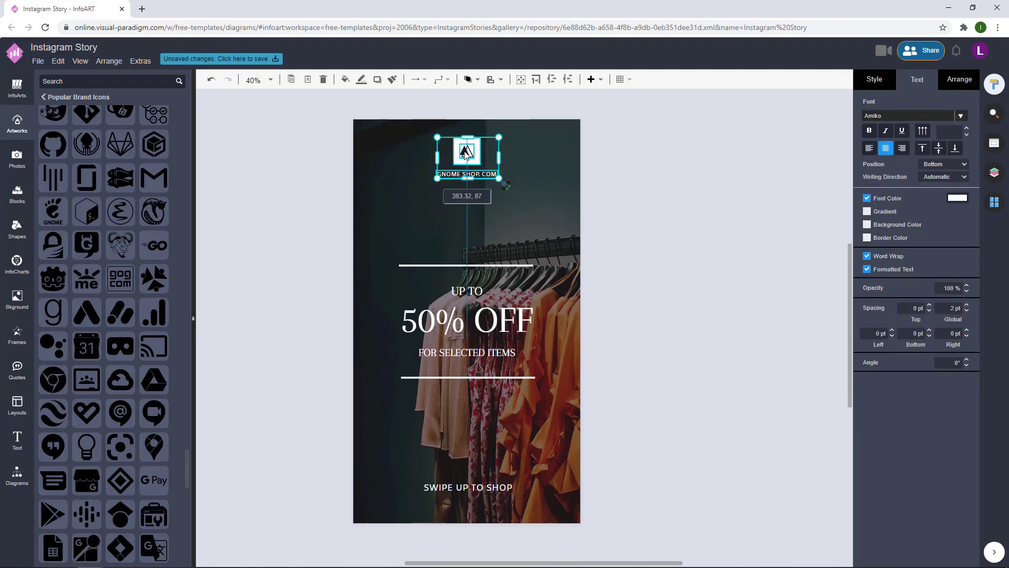
left_click(663, 192)
left_click_drag(657, 199, 356, 113)
left_click_drag(460, 155, 459, 153)
left_click(723, 139)
left_click_drag(703, 173, 684, 173)
left_click(459, 170)
left_click_drag(669, 191, 671, 189)
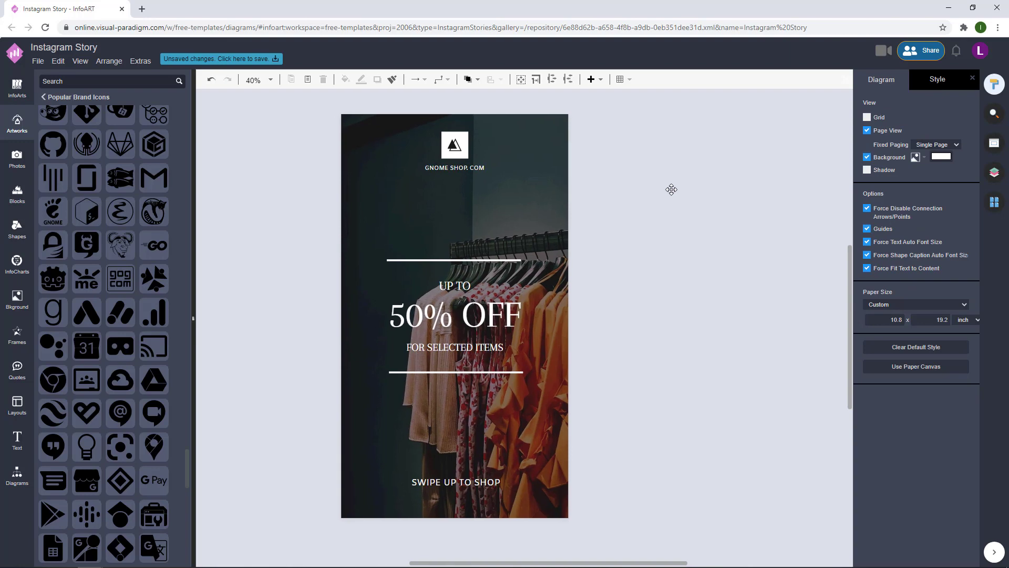
mouse_move(660, 155)
left_mouse_down()
mouse_move(647, 189)
mouse_move(658, 169)
left_mouse_up()
left_click(465, 195)
left_click(623, 182)
- Try a 90% opacity on the white logo square and undo the change
scroll(658, 170, "down", 1)
left_click_drag(669, 219, 650, 223)
left_click(473, 147)
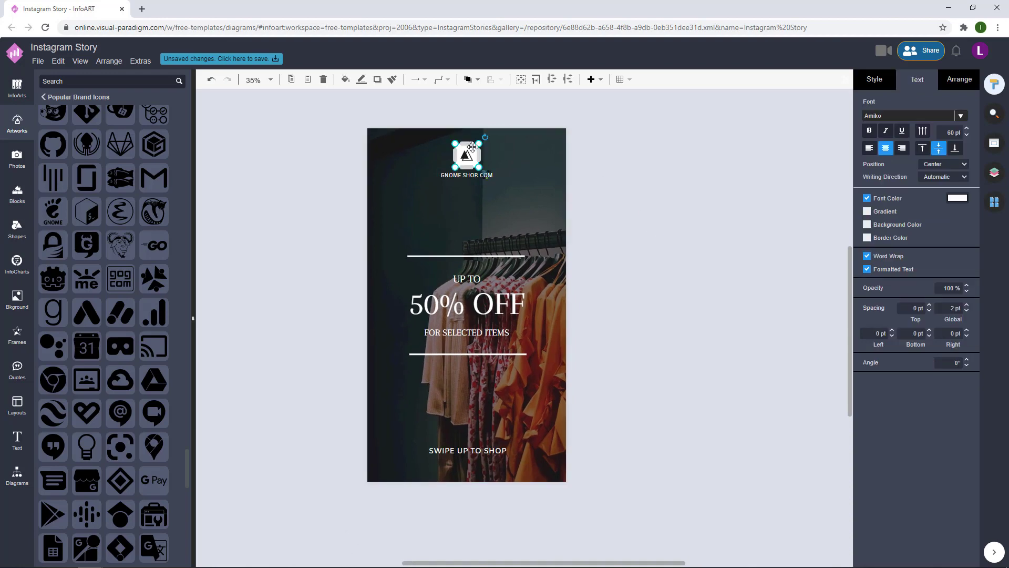
left_click(933, 230)
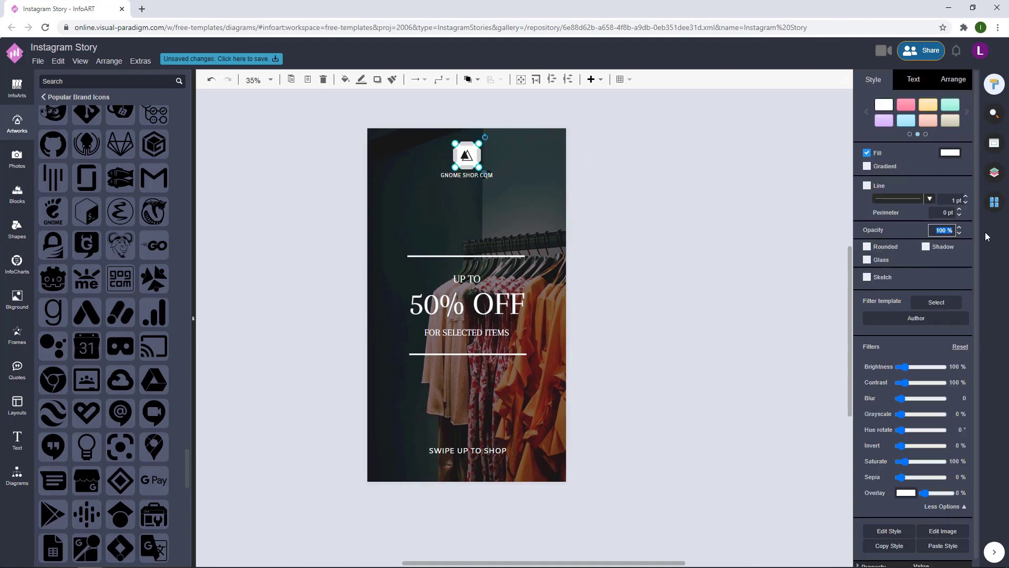
type("90")
left_click_drag(719, 269, 675, 258)
key("ctrl+z")
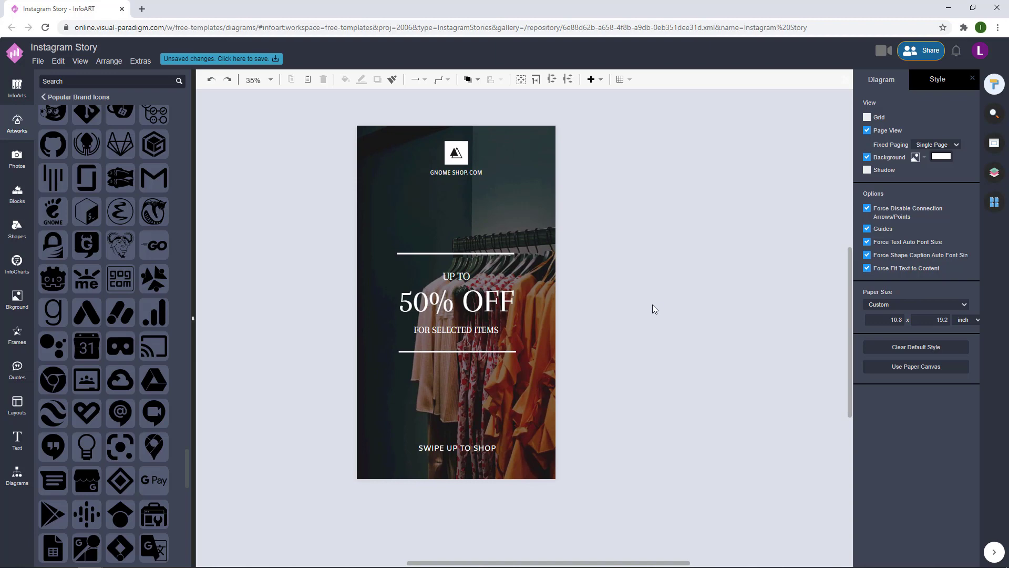
- Move the "SWIPE UP TO SHOP" prompt slightly upward, keeping it horizontally centered
left_click_drag(652, 305, 651, 317)
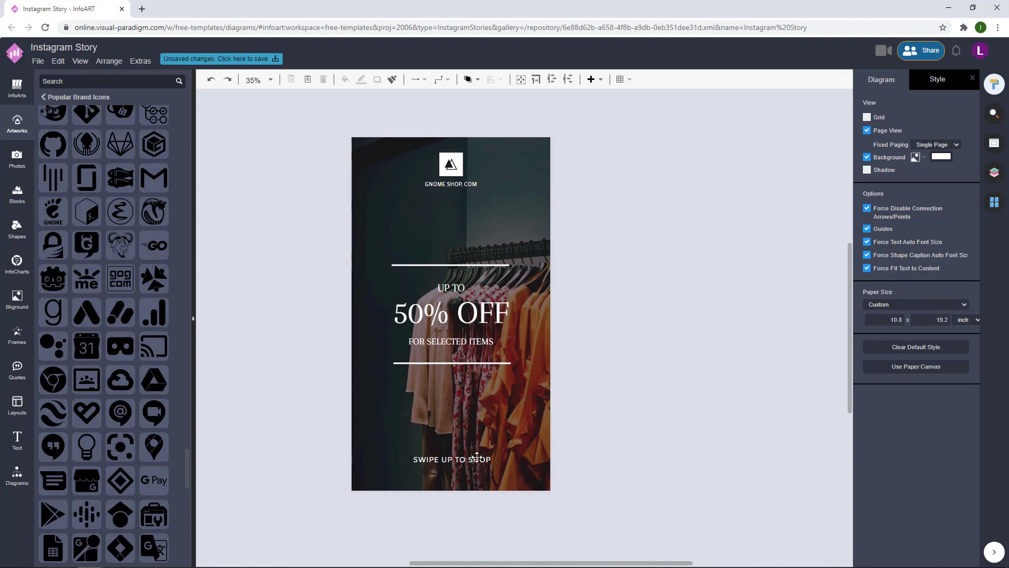
left_click_drag(477, 457, 477, 449)
left_click(585, 296)
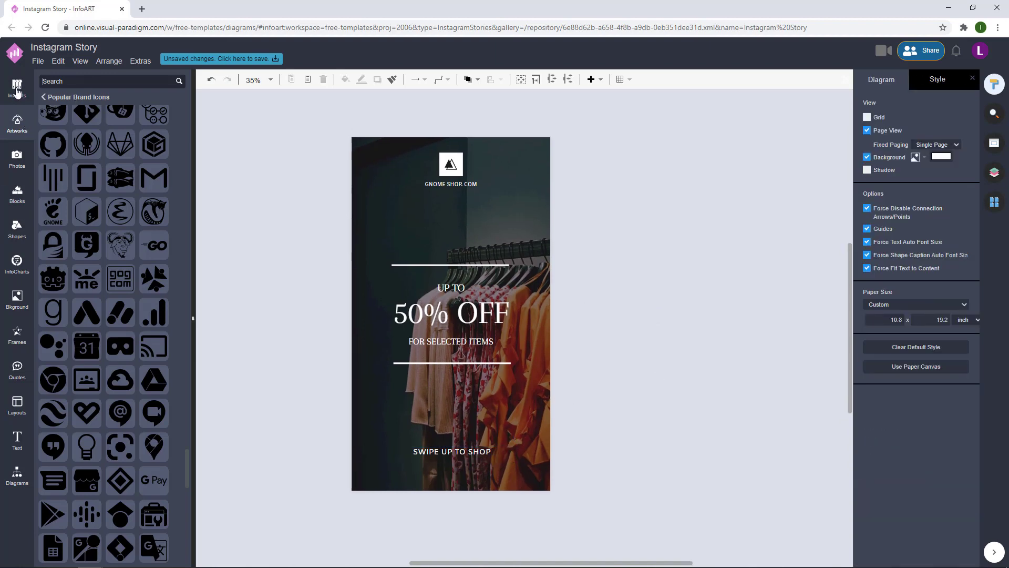
- Search the artworks for "arrow" and place the solid double up-arrow beside the story
type("arrow")
mouse_move(123, 322)
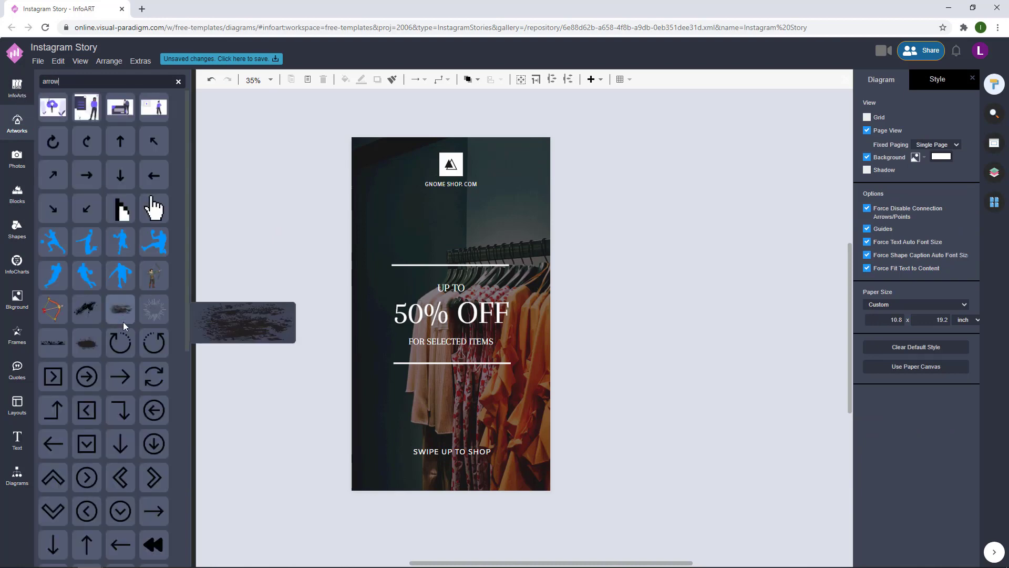
scroll(123, 321, "down", 5)
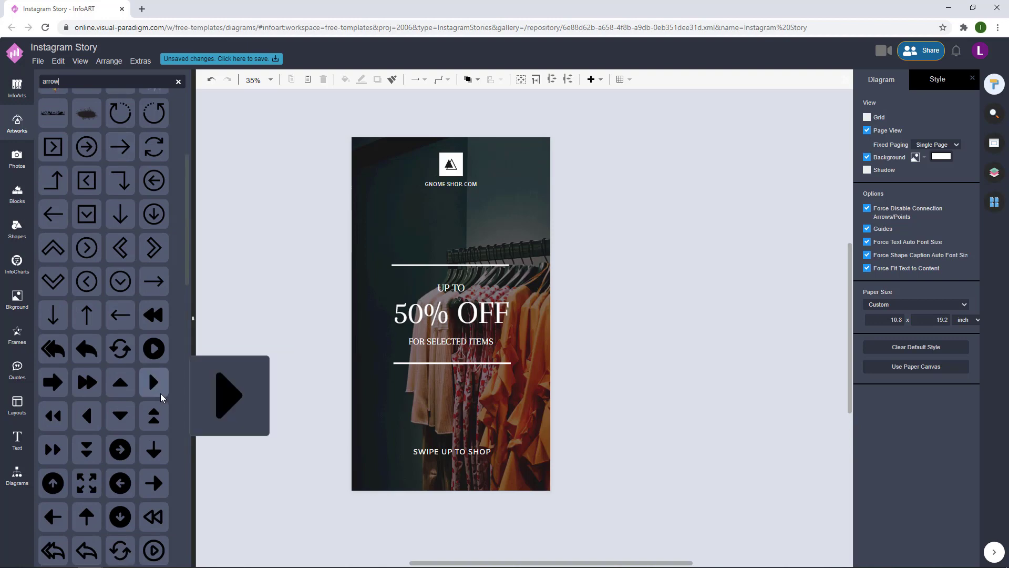
left_click_drag(154, 416, 292, 416)
- Recolor the double up-arrow white and center it just above the "SWIPE UP TO SHOP" prompt
left_click(886, 123)
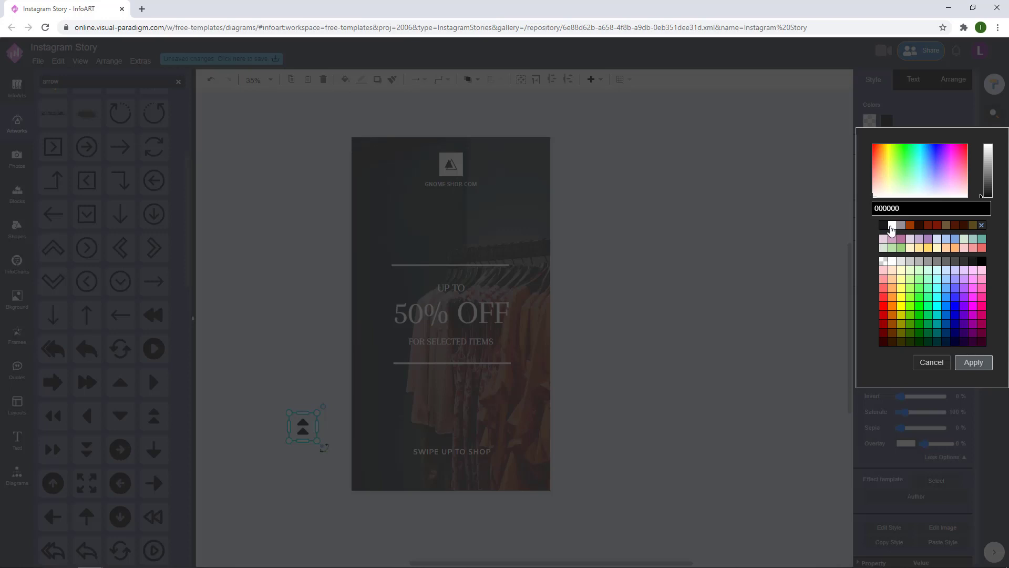
left_click(891, 230)
left_click(972, 362)
left_click_drag(307, 431, 454, 434)
left_click(615, 397)
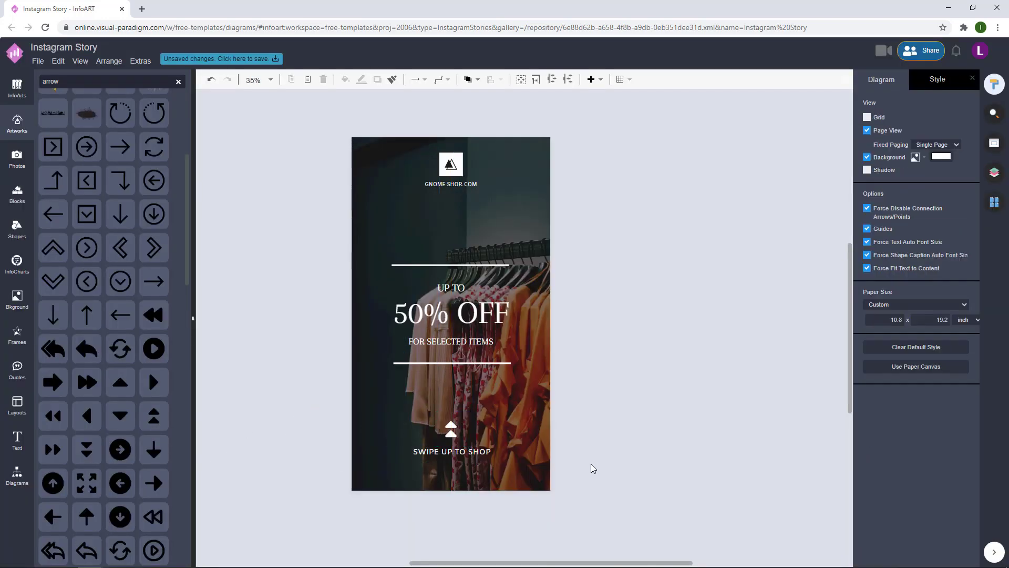
- Move the lower white rule, double arrow and swipe-up prompt down together by a small amount
left_click_drag(606, 469, 292, 351)
left_click_drag(456, 445, 456, 458)
left_click(614, 384)
left_click(447, 440)
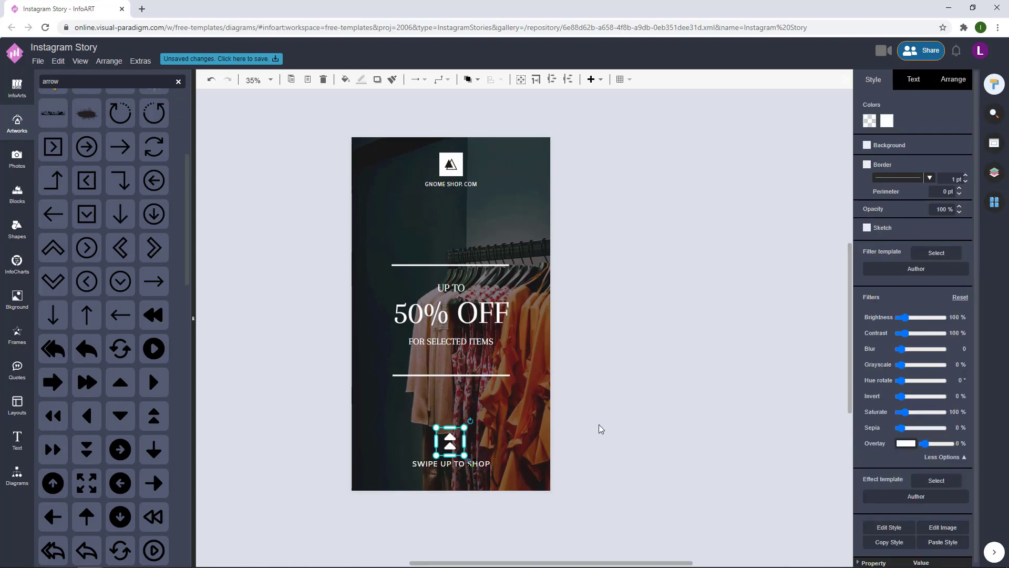
left_click(598, 428)
left_click_drag(604, 435, 606, 428)
- Raise the double arrow and "SWIPE UP TO SHOP" prompt together slightly, keeping them centered on the story
left_click(474, 175)
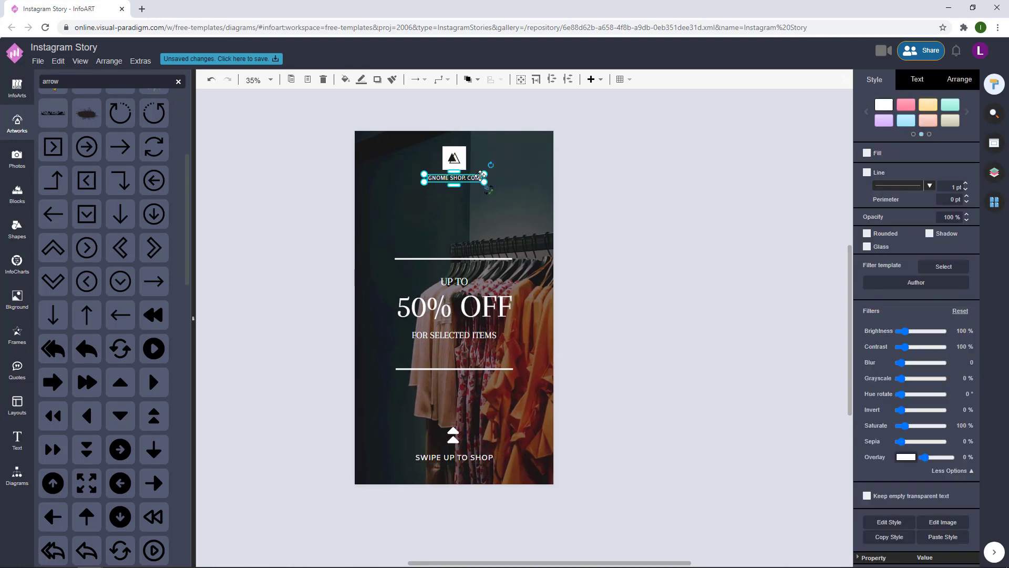
left_click(610, 188)
left_click_drag(592, 491, 362, 403)
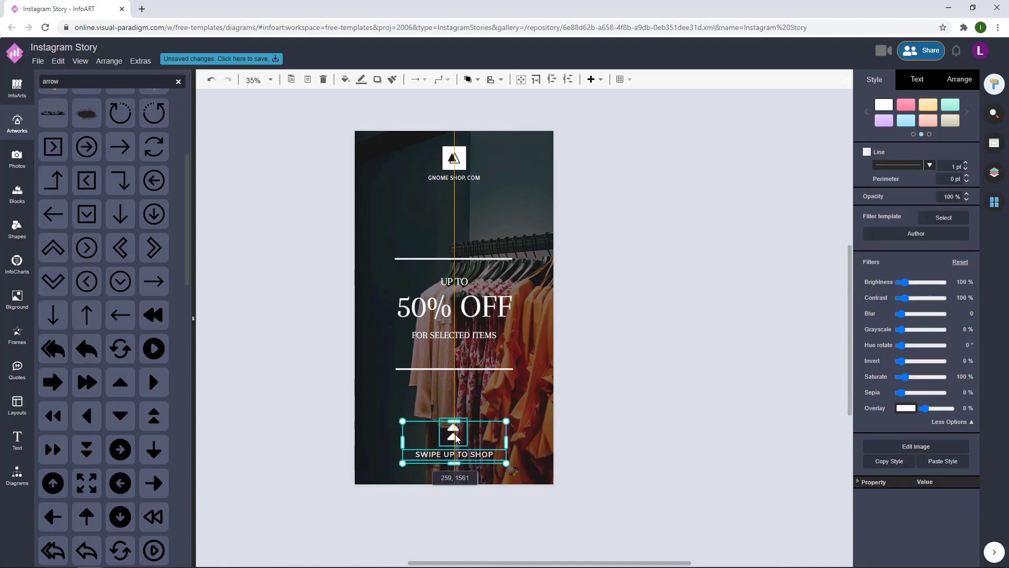
left_click(620, 360)
left_click_drag(587, 484, 275, 397)
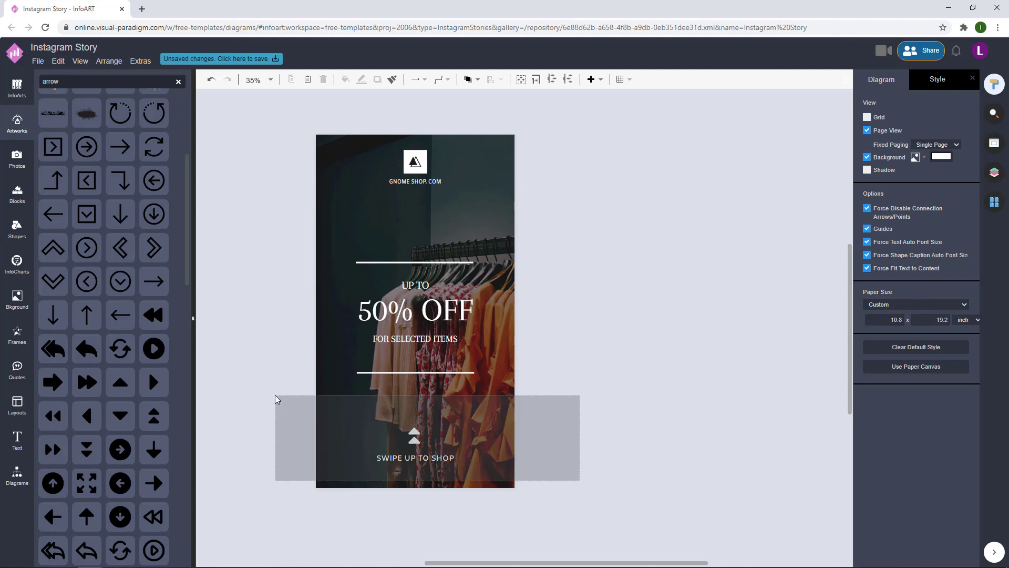
left_click(641, 251)
left_click(473, 166)
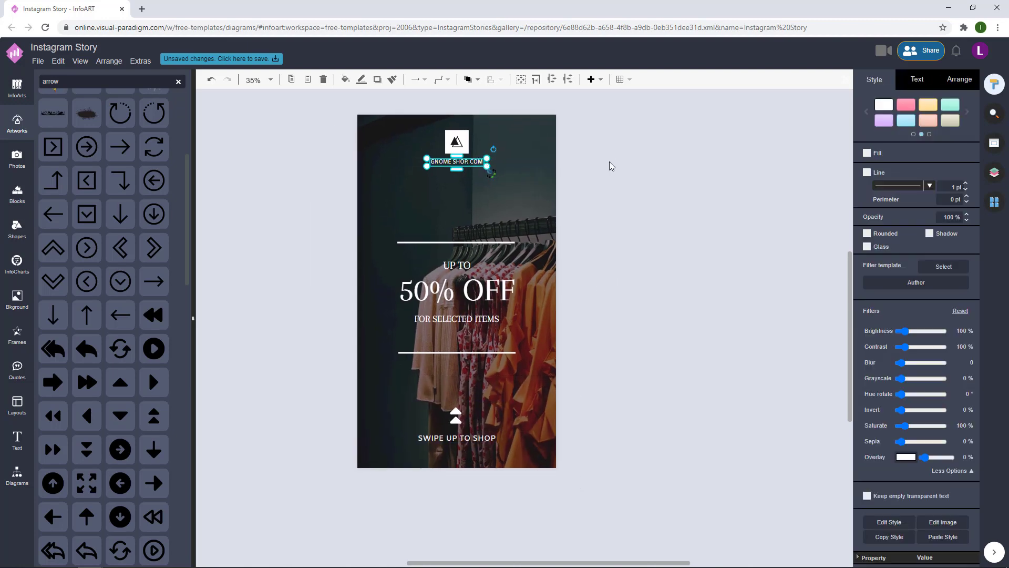
left_click(613, 163)
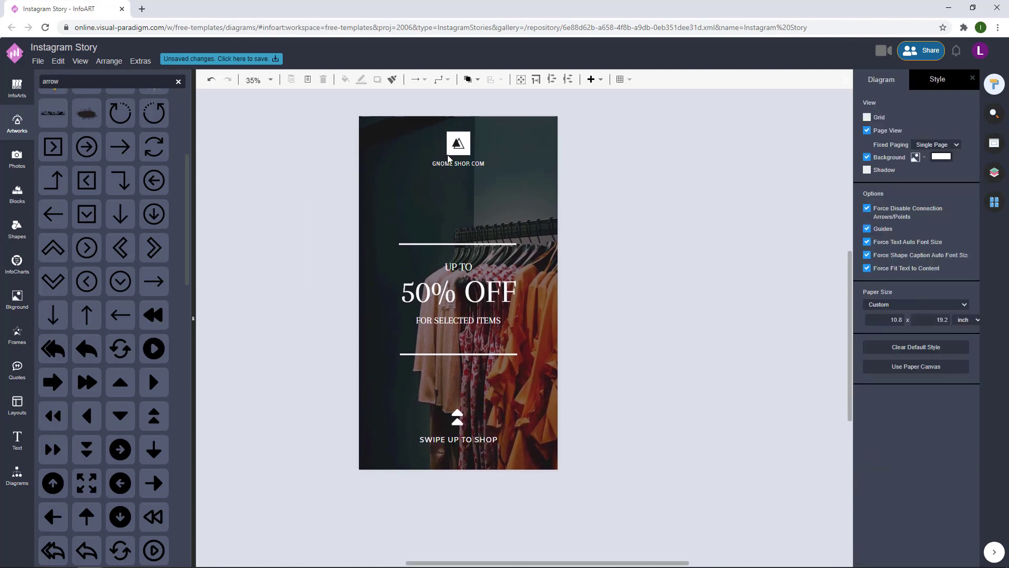
- Clear the artwork search and place the round Alfa Romeo emblem from Popular Brand Icons beside the story
left_click(23, 157)
left_click(18, 122)
scroll(180, 86, "up", 4)
left_click(178, 82)
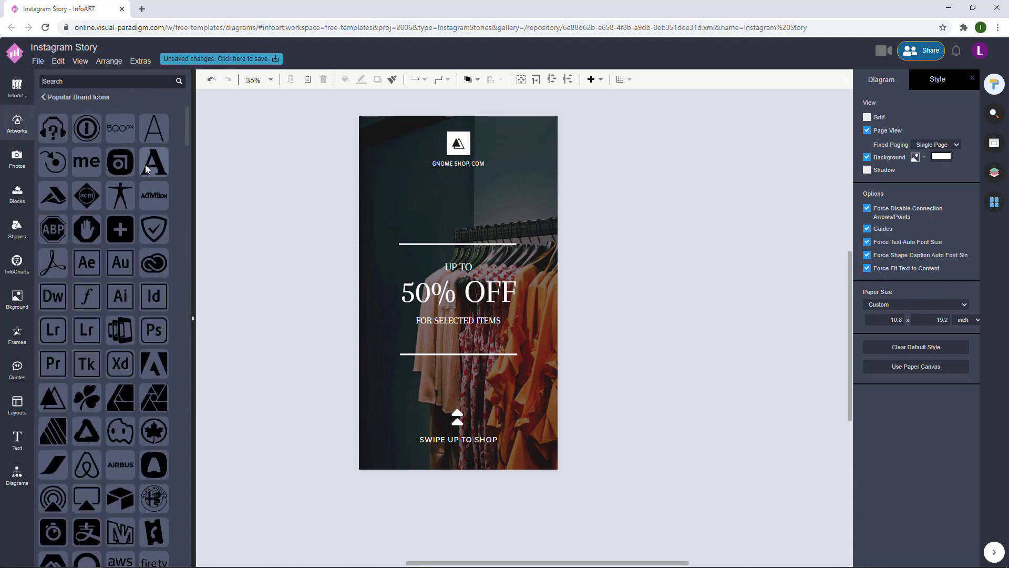
left_click_drag(153, 498, 339, 188)
- Recolor the round Alfa Romeo emblem white (FFFFFF)
left_click(869, 120)
left_click(883, 225)
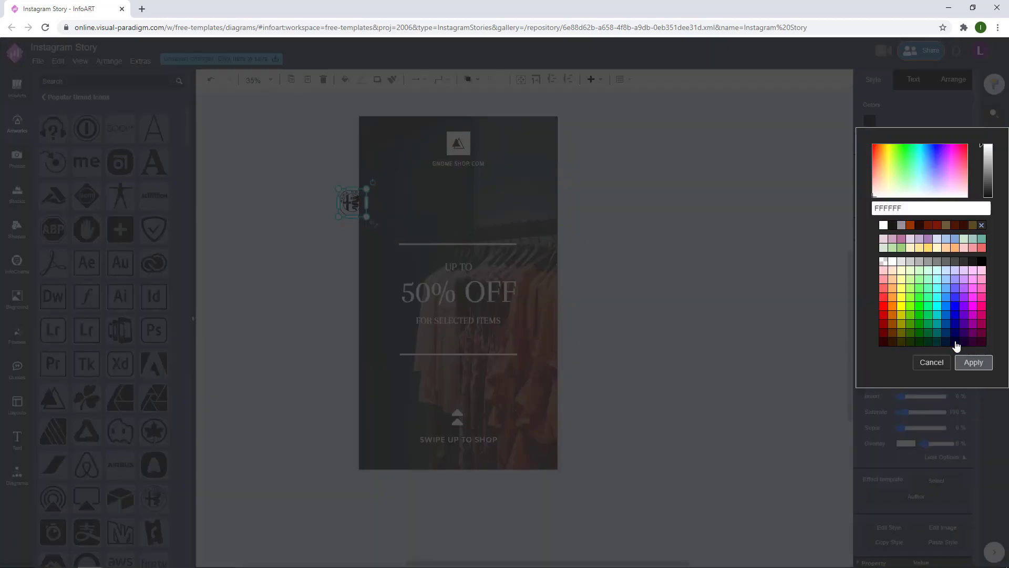
left_click(638, 209)
- Move the square triangle logo off the story and center the white Alfa Romeo emblem above the caption in its place
left_click(462, 135)
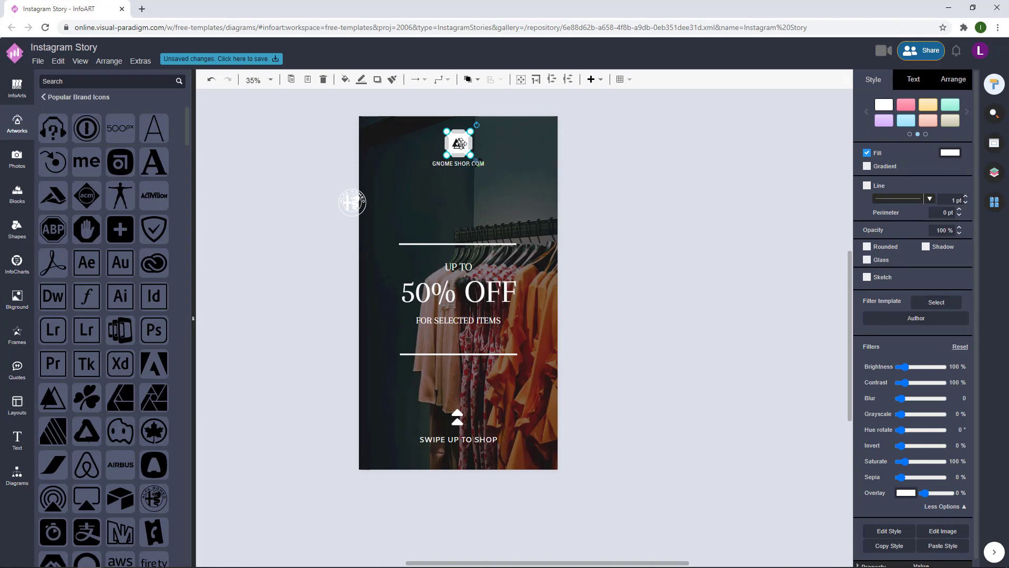
left_click_drag(460, 143, 676, 153)
left_click_drag(352, 203, 464, 149)
left_click(509, 135)
left_click(461, 146)
- Nudge the "GNOME SHOP. COM" caption up closer to the round emblem and check the spacing up close
left_click(486, 164)
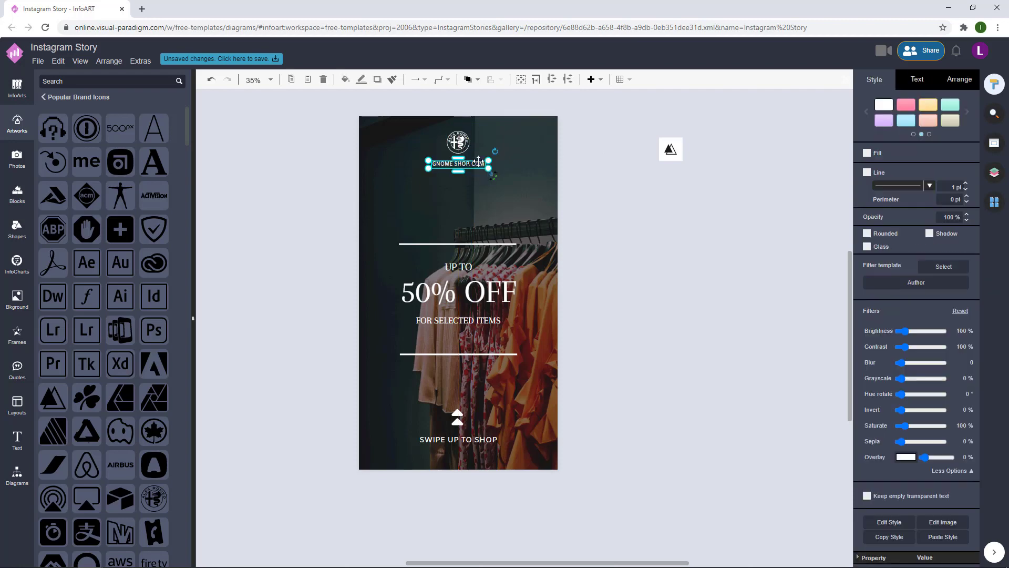
key("Up")
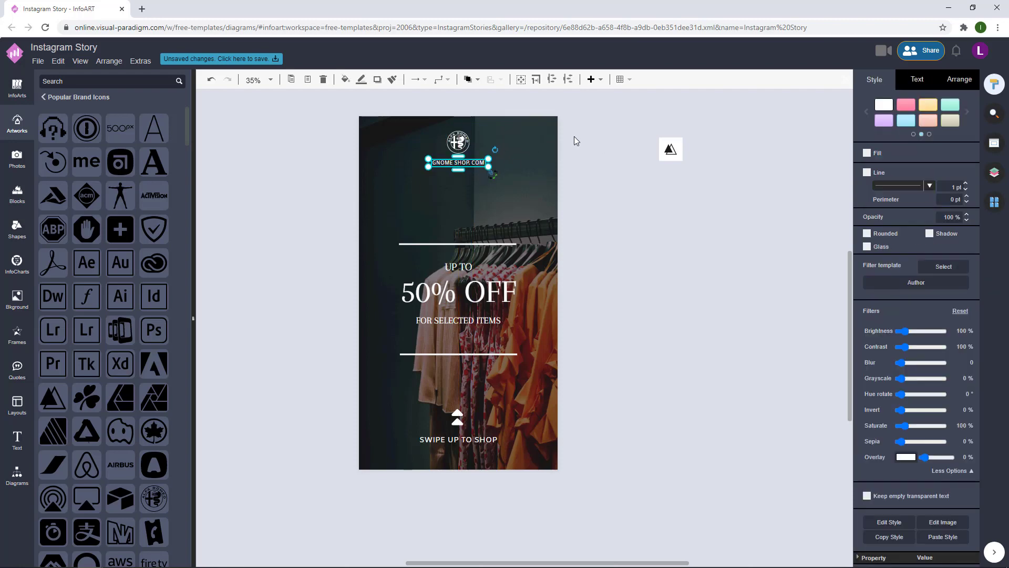
left_click(574, 136)
scroll(574, 136, "up", 6)
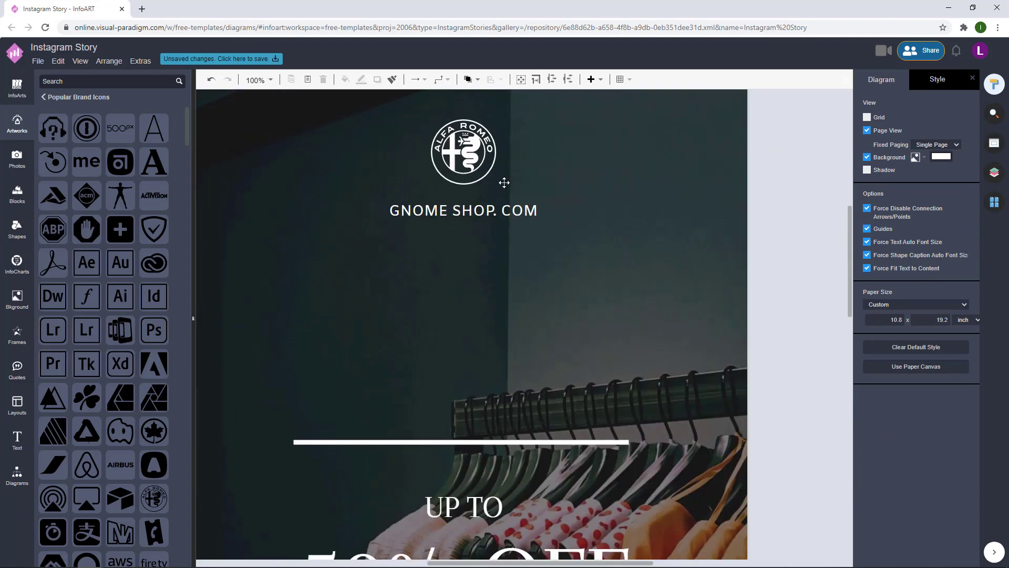
scroll(504, 182, "down", 6)
left_click(501, 191)
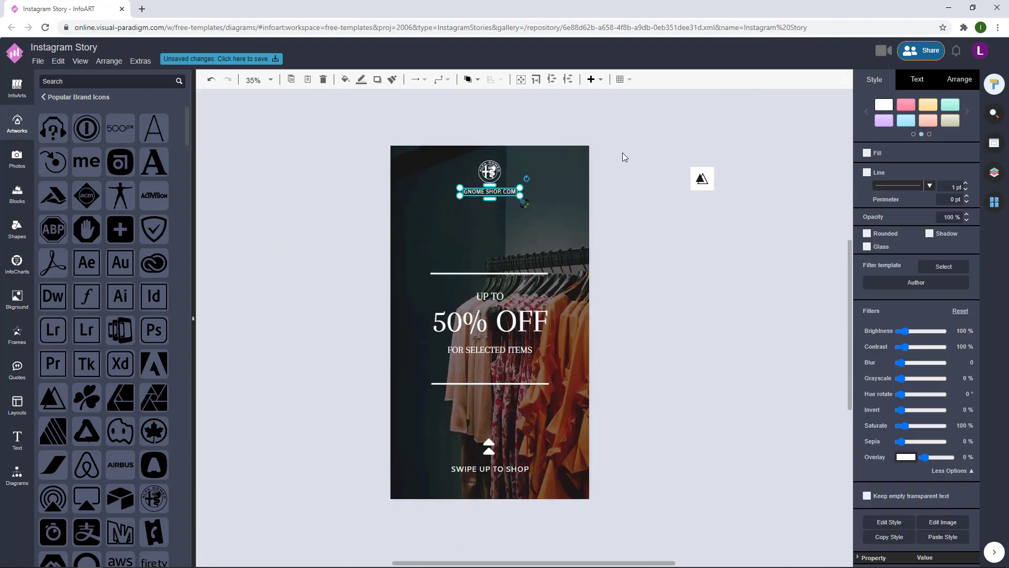
- Move the "GNOME SHOP. COM" caption off the story, then slightly enlarge the round emblem and center it near the story's upper edge
left_click(624, 157)
left_click_drag(508, 193, 732, 283)
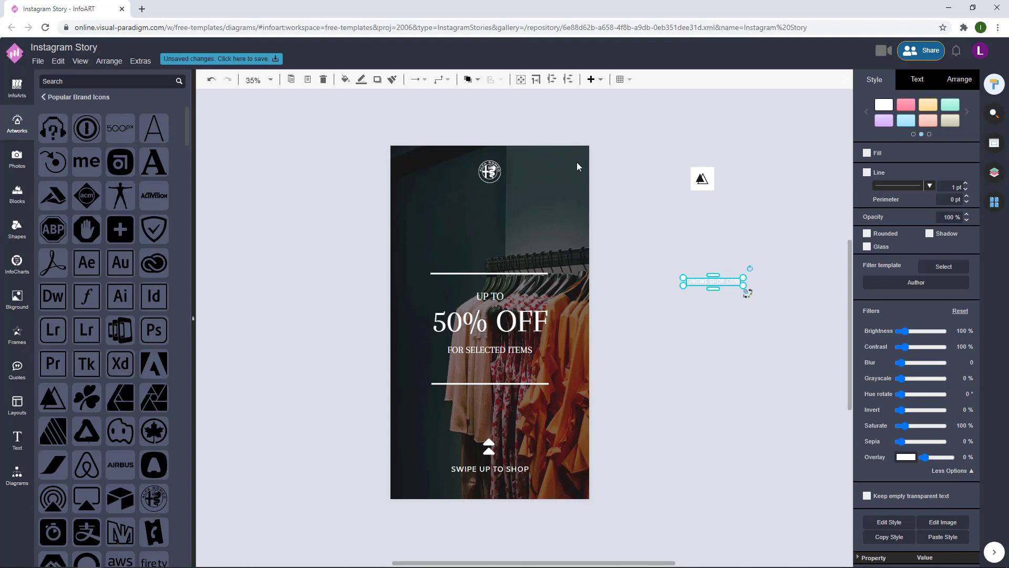
left_click(496, 170)
left_click_drag(504, 186, 490, 180)
left_click(538, 187)
left_click(649, 205)
left_click_drag(627, 190, 588, 179)
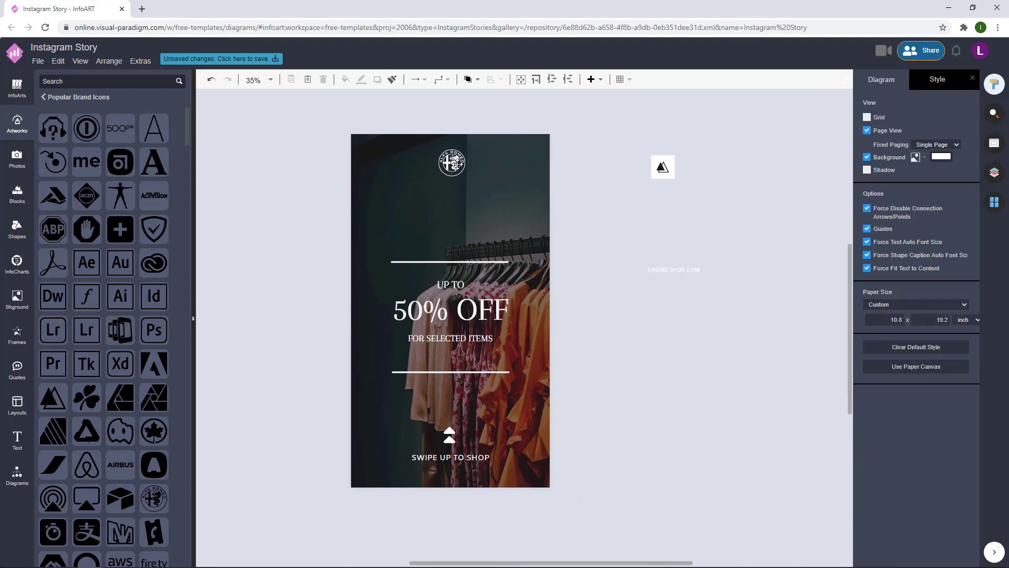
left_click_drag(455, 163, 457, 167)
scroll(125, 325, "down", 10)
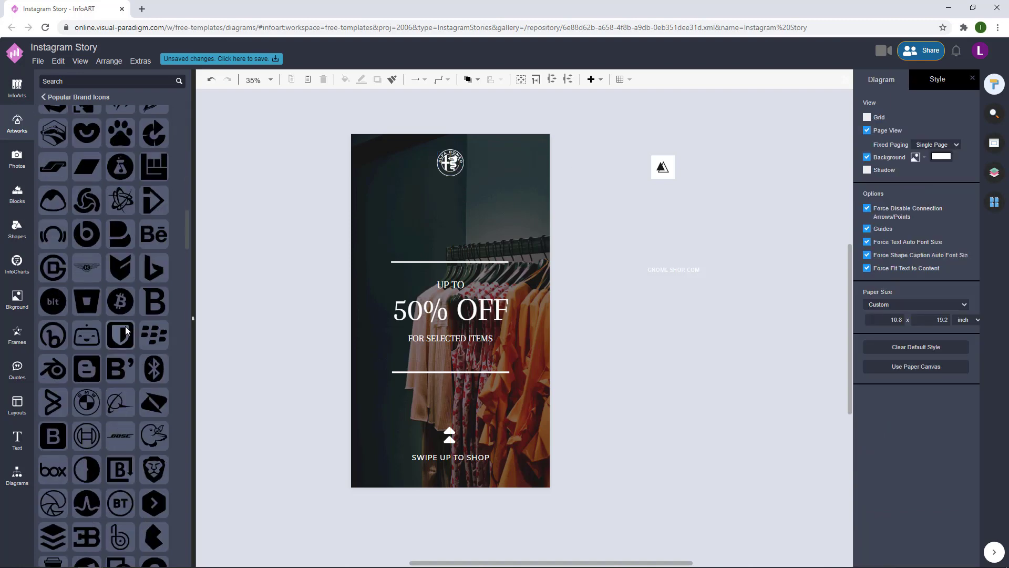
scroll(150, 326, "down", 10)
scroll(150, 326, "down", 10)
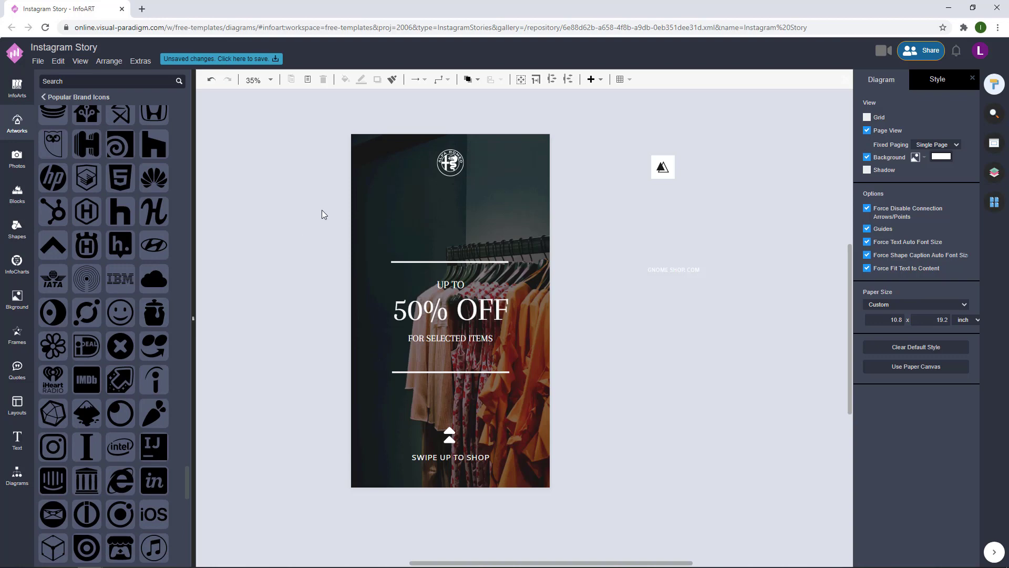
- Move the whole 50% OFF text block with its two rules up together on the story
scroll(322, 212, "down", 1)
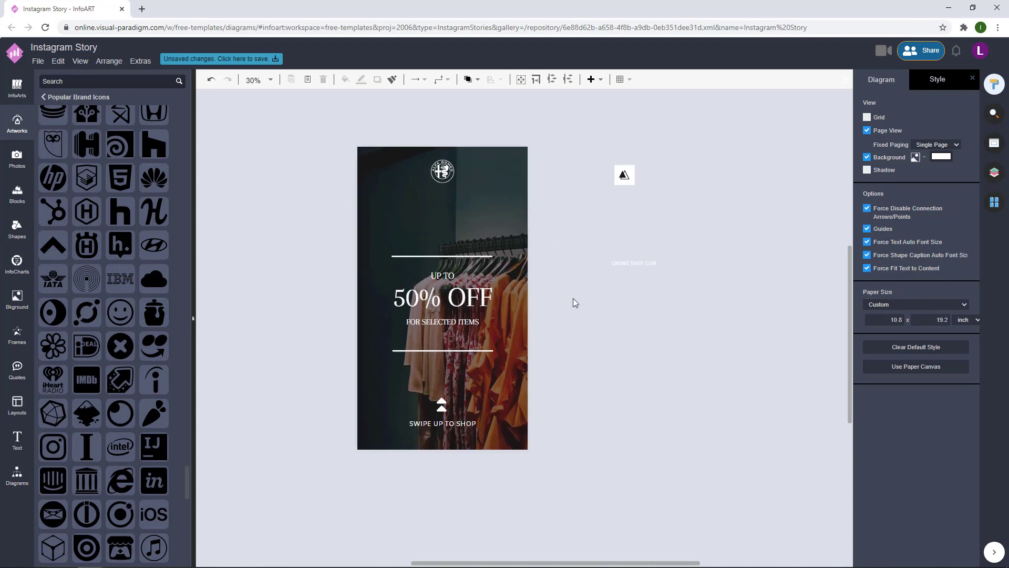
left_click_drag(578, 375, 237, 151)
left_click(583, 360)
left_click_drag(577, 358, 310, 184)
left_click(547, 223)
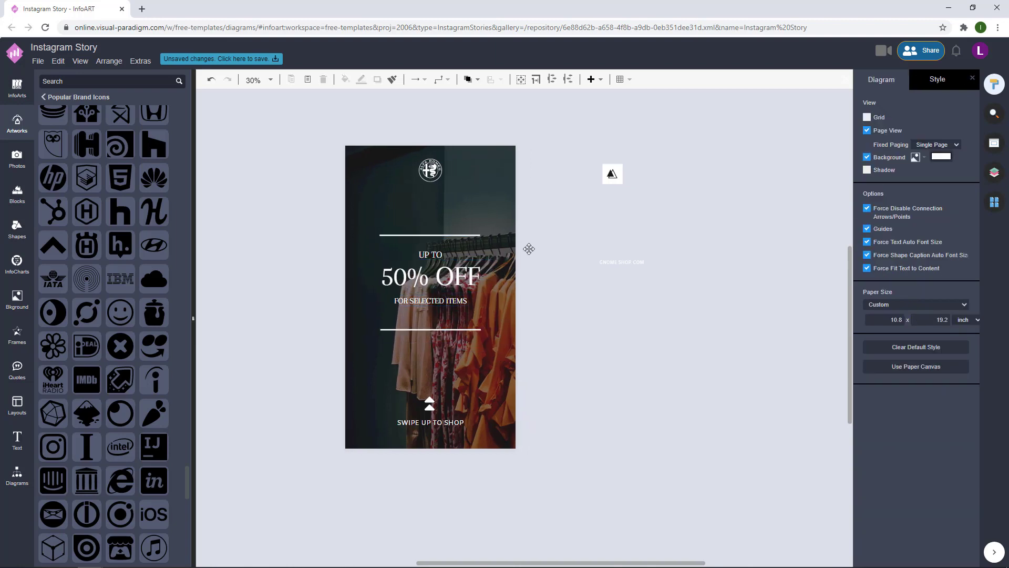
- Nudge the round emblem slightly down and delete the caption and square triangle logo beside the story
left_click_drag(432, 167, 432, 172)
left_click(537, 156)
left_click_drag(691, 297, 543, 116)
left_click(545, 193)
- Shift the 50% OFF text and both rules slightly down as a group, keeping them horizontally centered
left_click_drag(578, 352, 294, 185)
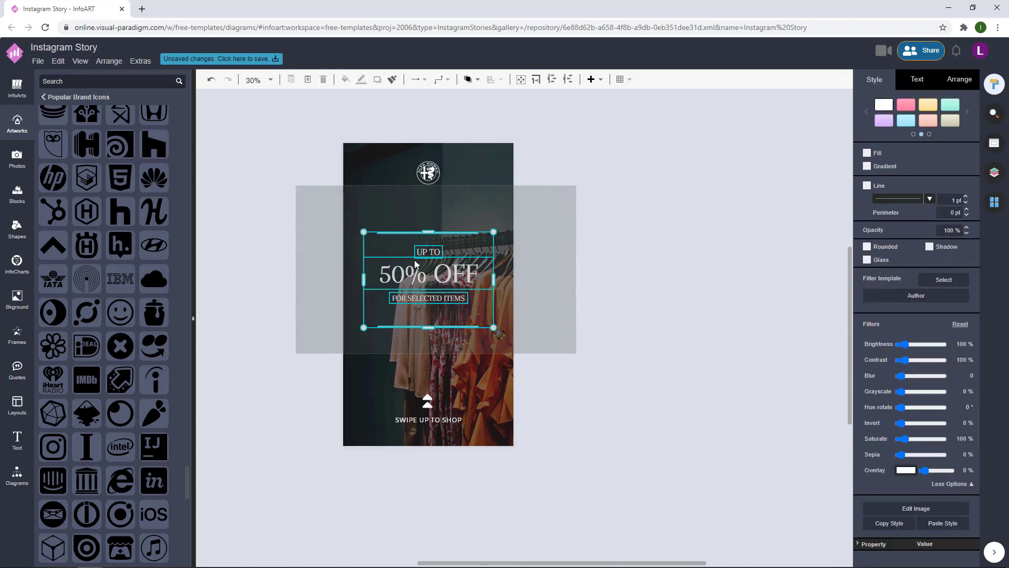
left_click_drag(461, 278, 461, 283)
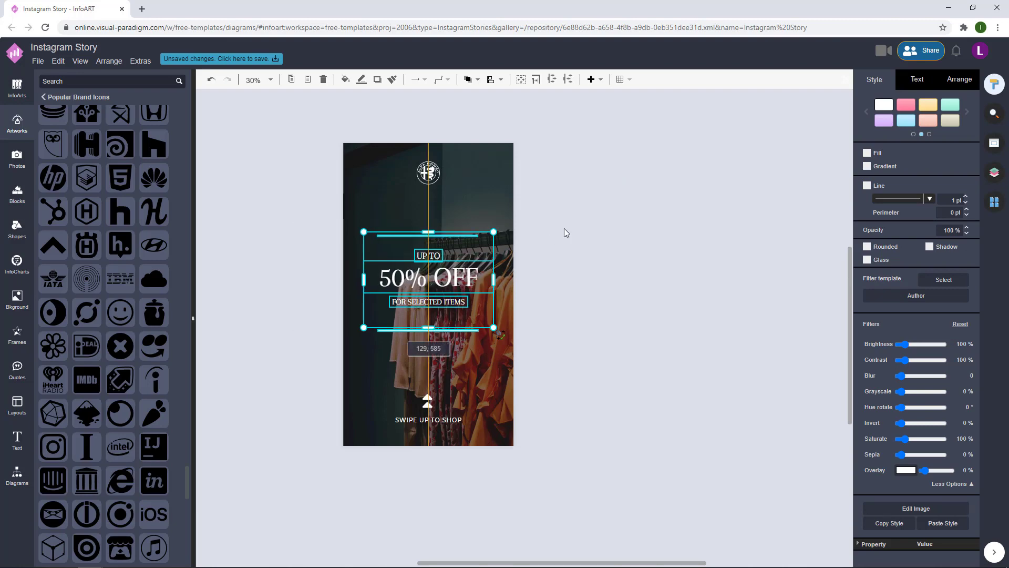
left_click(506, 188)
- Lower the round emblem slightly on the story, keeping it centered above the offer text
scroll(506, 189, "up", 1)
left_click(440, 187)
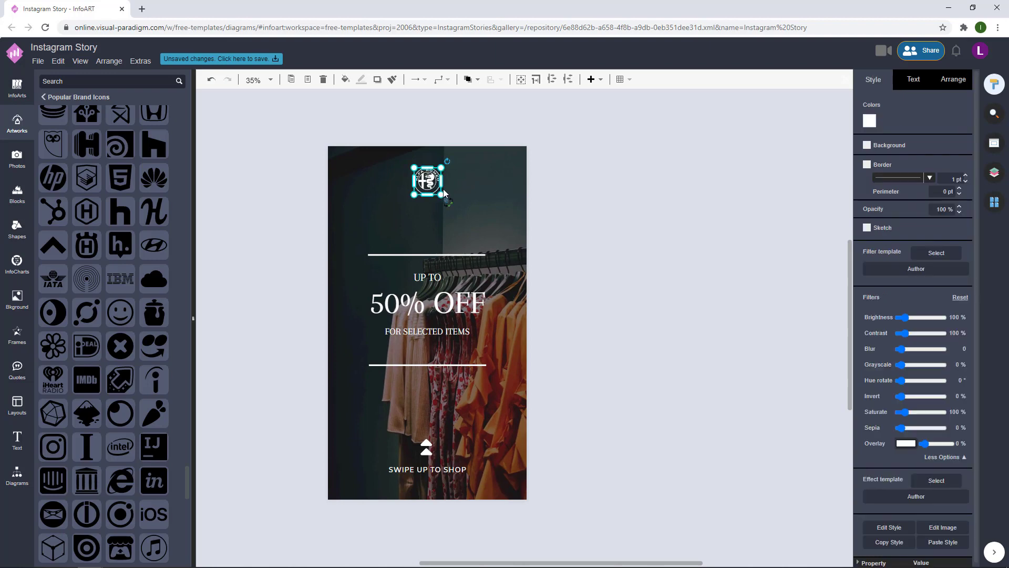
left_click(461, 180)
left_click_drag(441, 193, 430, 170)
left_click(634, 230)
left_click(431, 174)
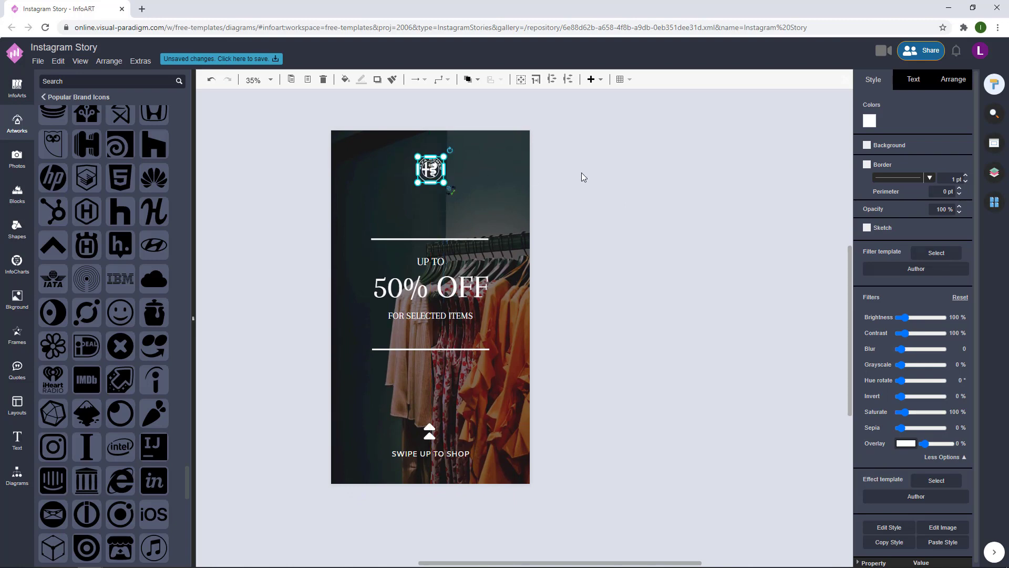
- Select the double-arrow icon together with the "SWIPE UP TO SHOP" text and move both slightly up
left_click(584, 179)
left_click(438, 397)
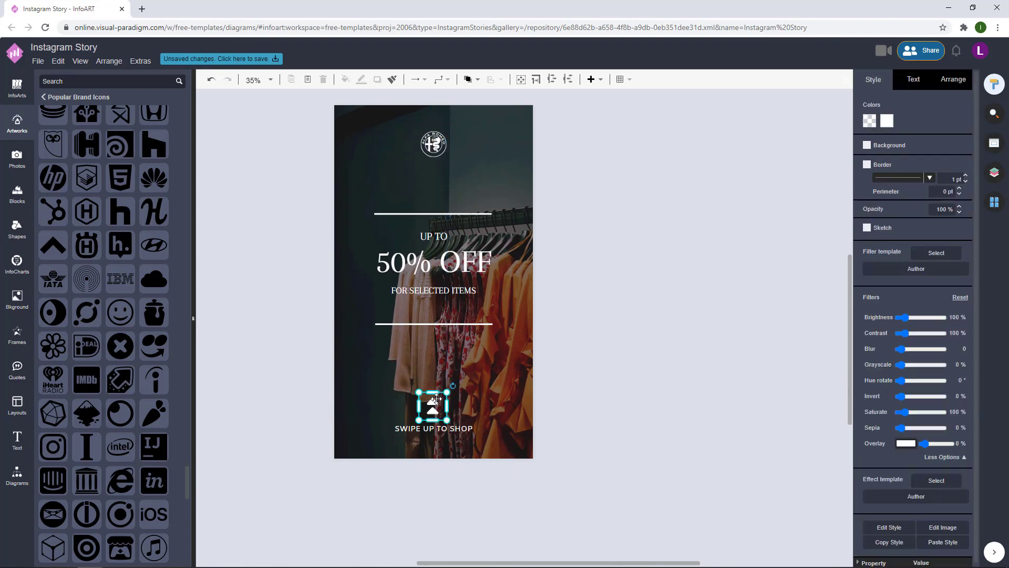
left_click(589, 342)
left_click_drag(592, 457, 226, 330)
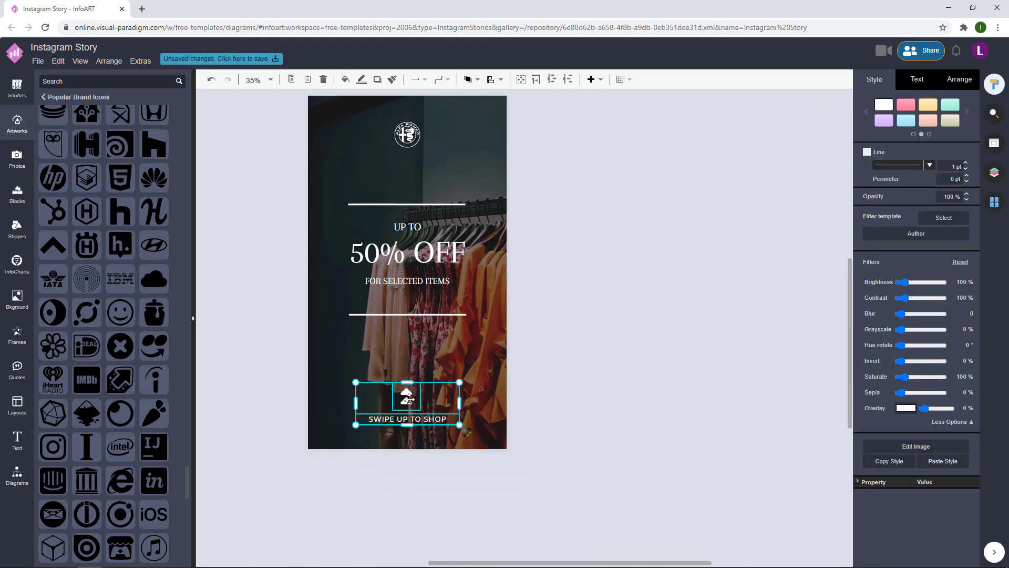
left_click(541, 340)
- Lower the double-arrow icon and "SWIPE UP TO SHOP" text slightly toward the story's lower edge
scroll(550, 338, "down", 1)
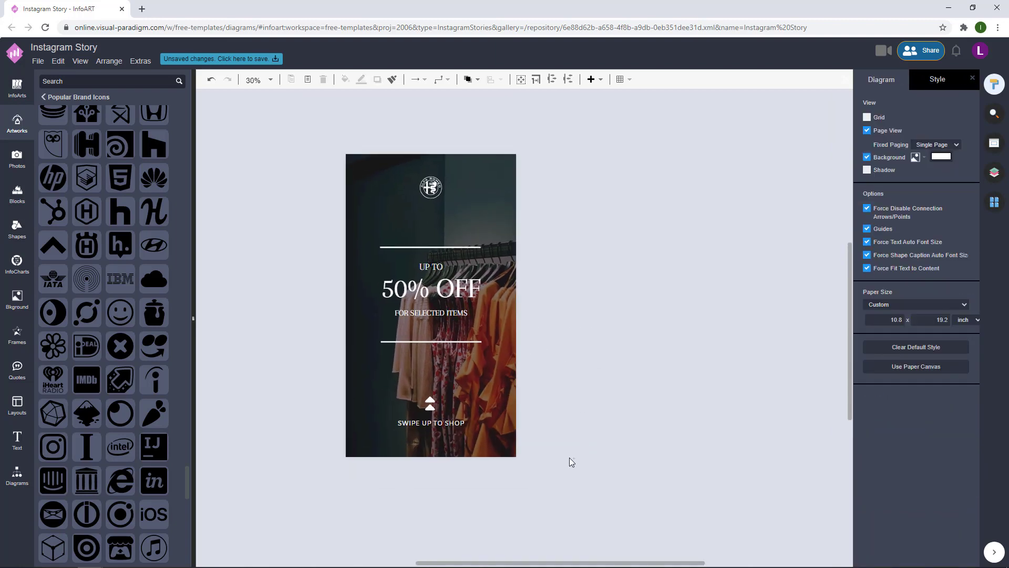
left_click_drag(572, 462, 347, 336)
left_click(587, 446)
left_click_drag(578, 466, 352, 345)
left_click_drag(433, 403, 432, 410)
- Move the 50% OFF text block and its rules down together, closer to the swipe-up prompt
left_click_drag(586, 381, 313, 204)
left_click_drag(439, 284, 440, 294)
left_click(582, 254)
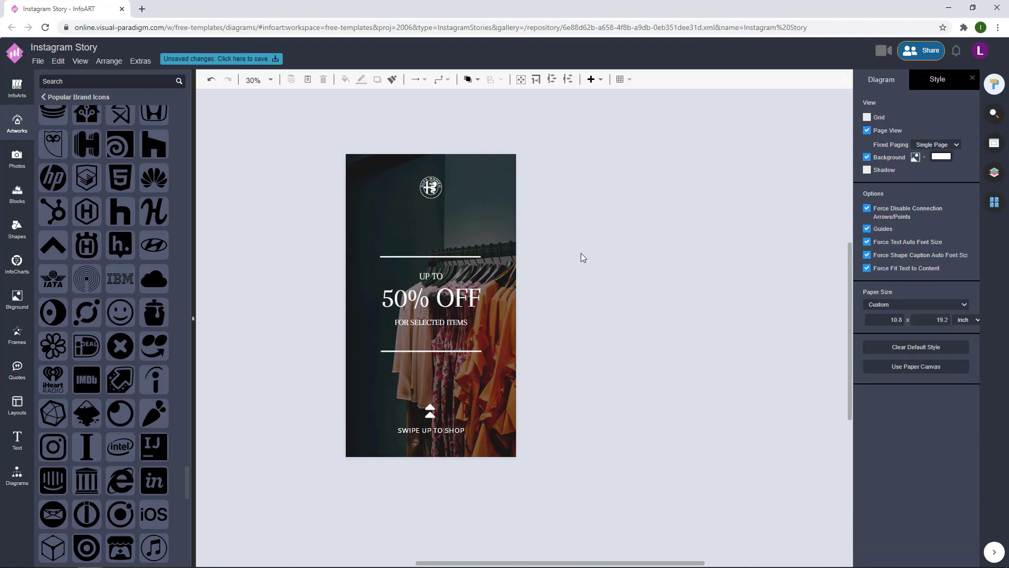
- Select only the arrow icon and "SWIPE UP TO SHOP" text, without the lower rule, and nudge them up a touch
scroll(578, 241, "down", 1)
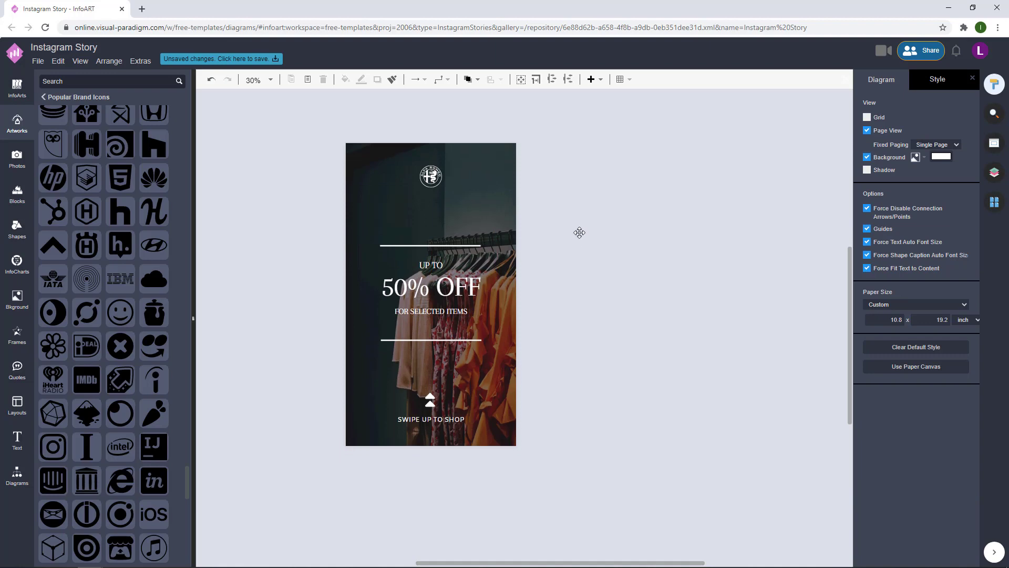
left_click(446, 390)
left_click(552, 460)
left_click_drag(552, 460, 284, 316)
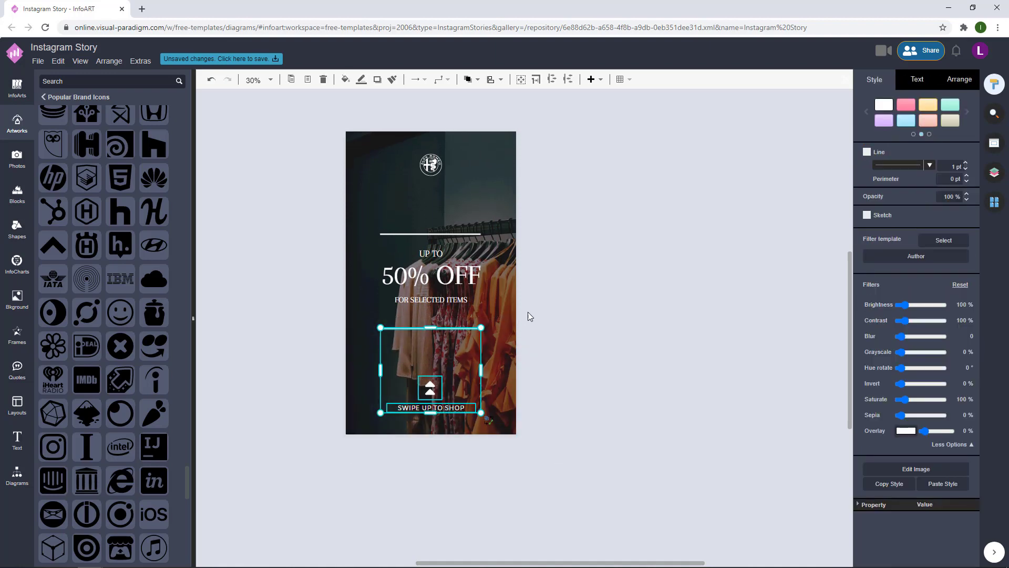
left_click_drag(590, 446, 302, 336)
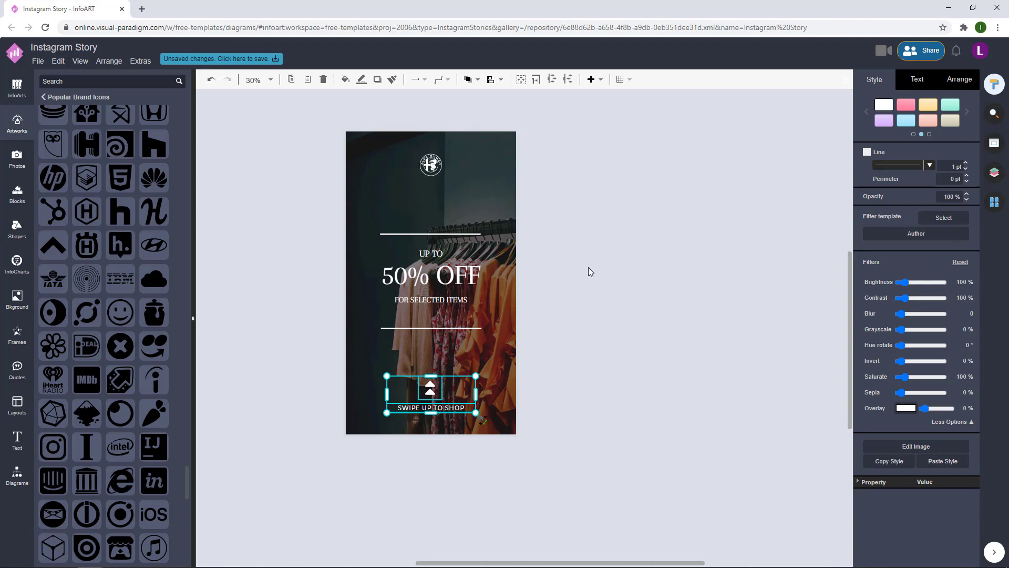
key("Up")
left_click(587, 299)
left_click_drag(588, 300, 539, 289)
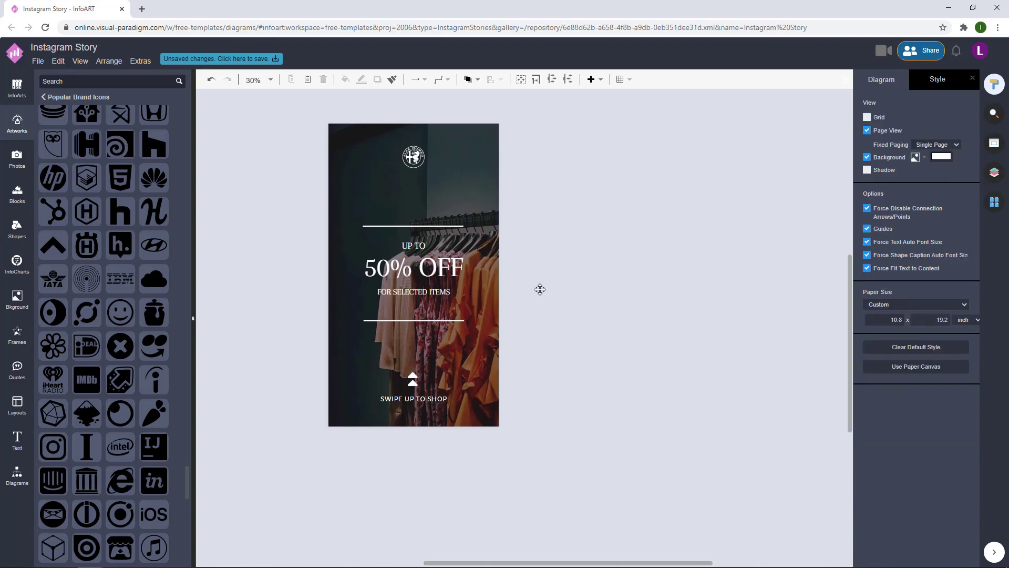
- Browse Popular Brand Icons for another logo and place the fnac and Ford logos beside the story
scroll(540, 289, "up", 1)
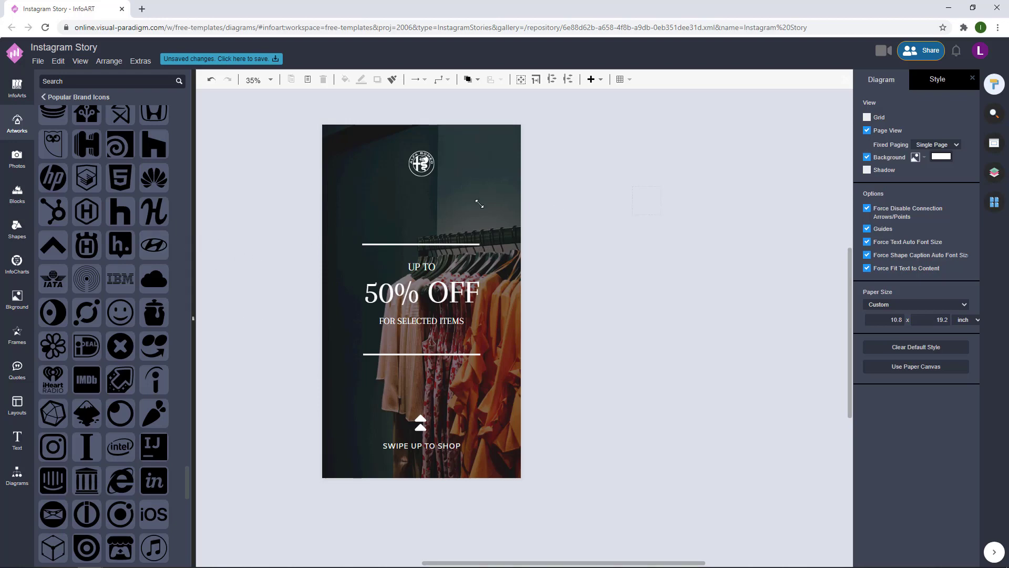
scroll(111, 336, "up", 8)
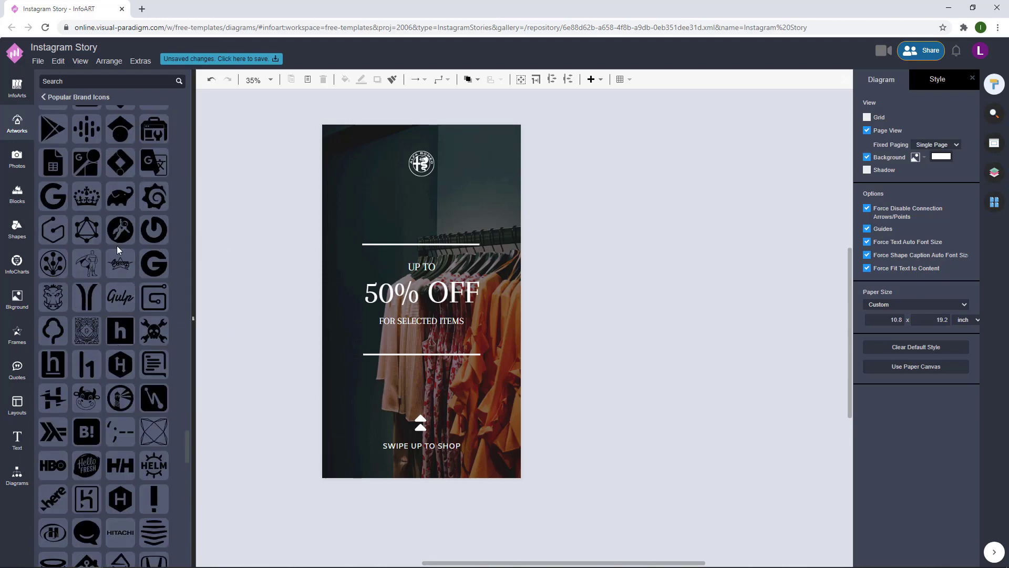
scroll(124, 304, "up", 10)
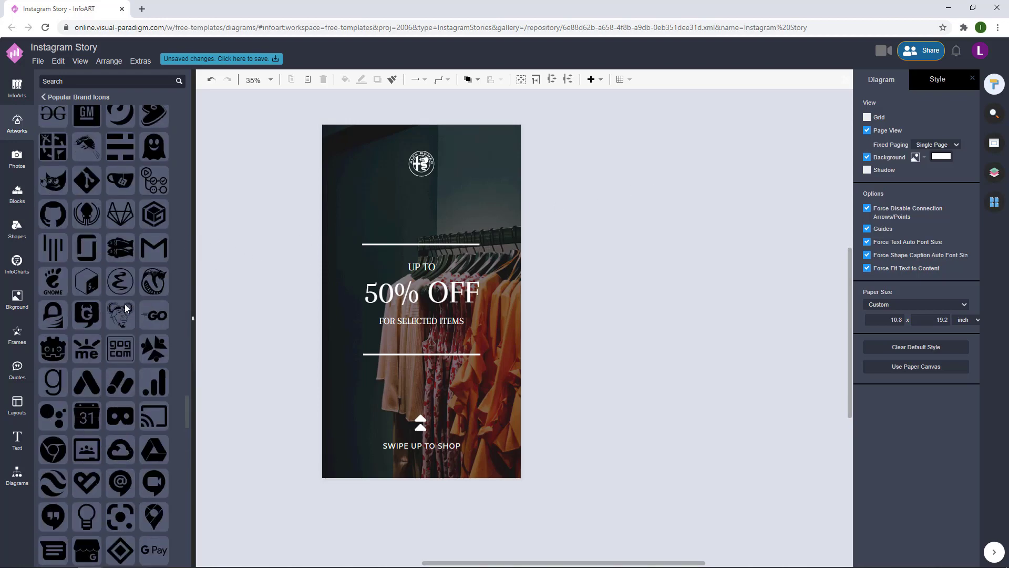
scroll(126, 308, "up", 10)
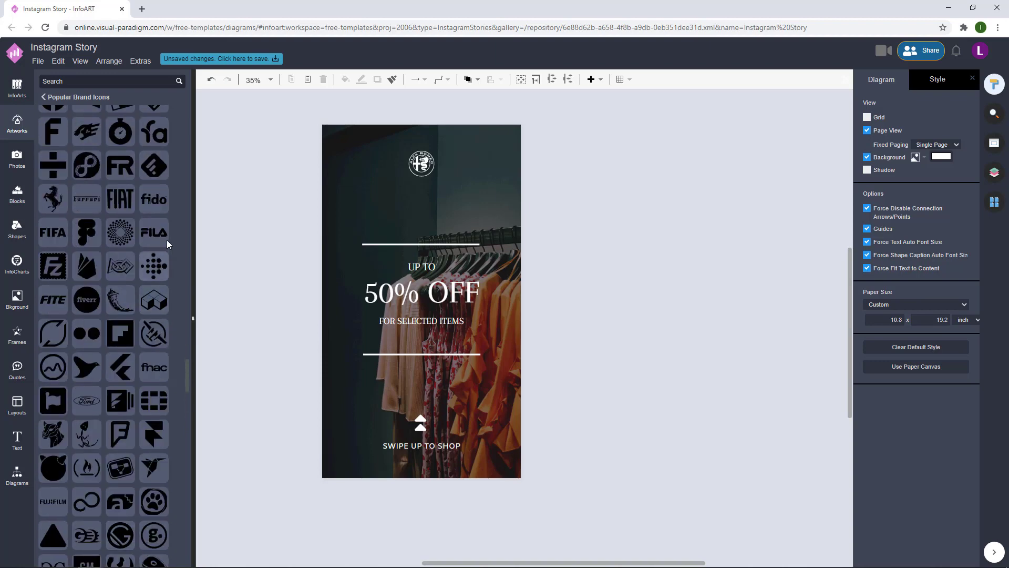
left_click_drag(543, 246, 664, 184)
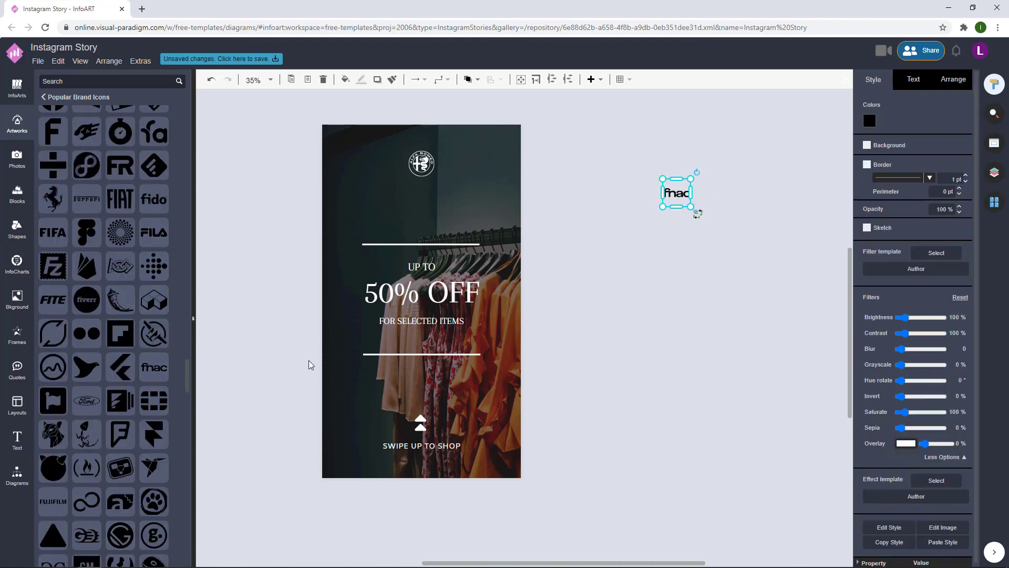
left_click_drag(652, 261, 652, 262)
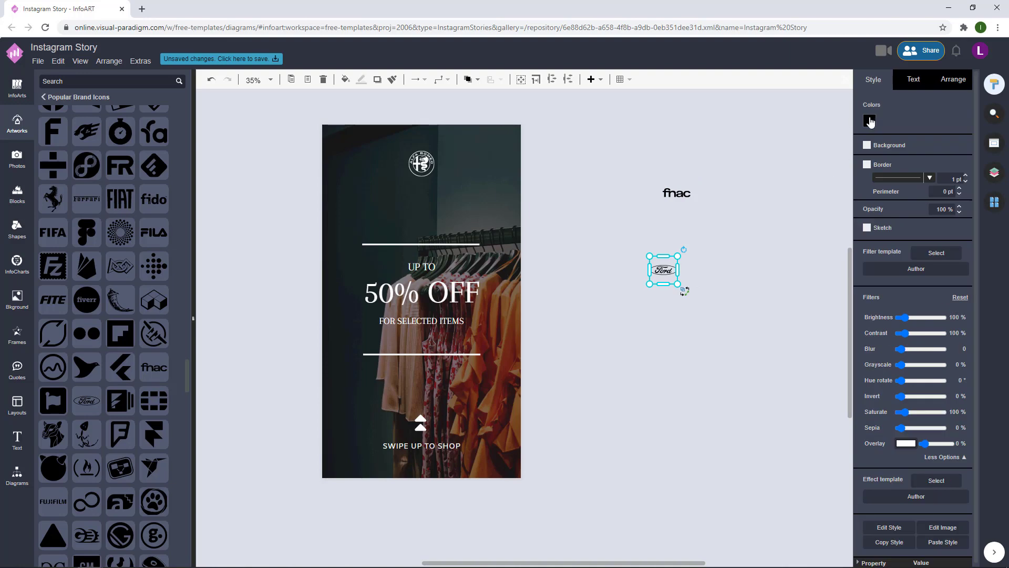
- Recolor the Ford logo white and put it in place of the round Alfa Romeo emblem, deleting the emblem
left_click(870, 120)
left_click(967, 362)
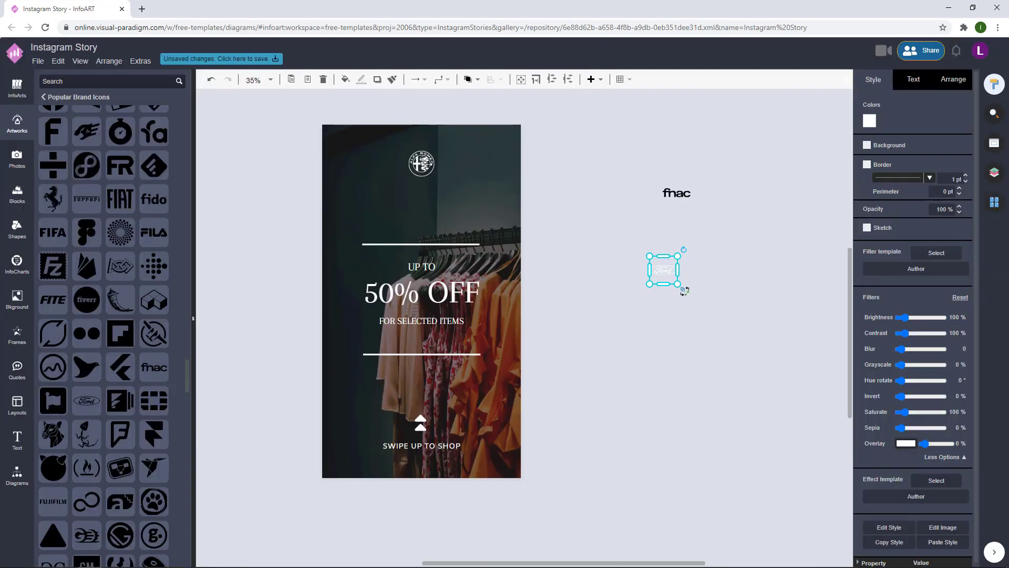
left_click_drag(425, 164, 574, 164)
left_click_drag(676, 281, 422, 160)
left_click(633, 190)
left_click(568, 164)
key("Delete")
- Enlarge the Ford logo centered near the story's upper edge and delete the spare fnac logo
left_click(448, 168)
left_click(570, 153)
left_click(660, 190)
left_click(676, 193)
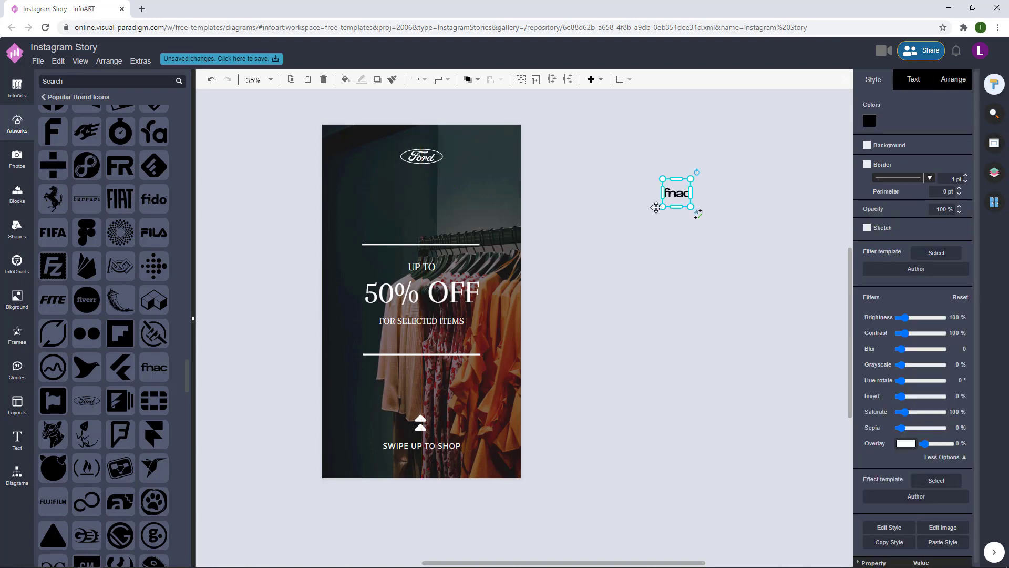
key("Delete")
- Shrink the double-arrow icon slightly and keep it centered above the "SWIPE UP TO SHOP" text
left_click_drag(432, 418, 432, 415)
left_click(548, 384)
left_click(440, 425)
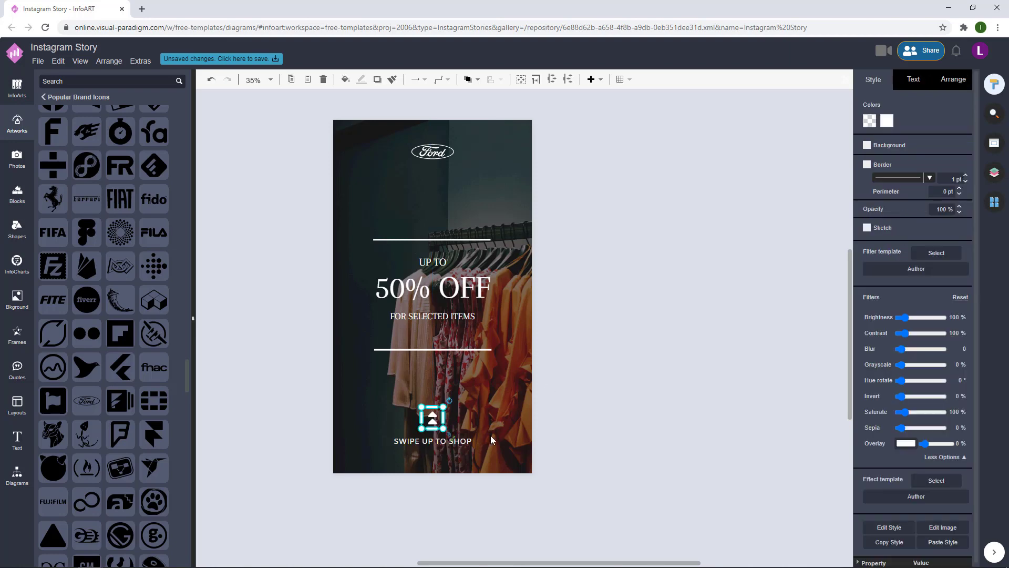
left_click(593, 404)
left_click(464, 441)
left_click_drag(633, 383, 617, 383)
left_click(434, 440)
left_click(599, 365)
scroll(620, 337, "up", 3)
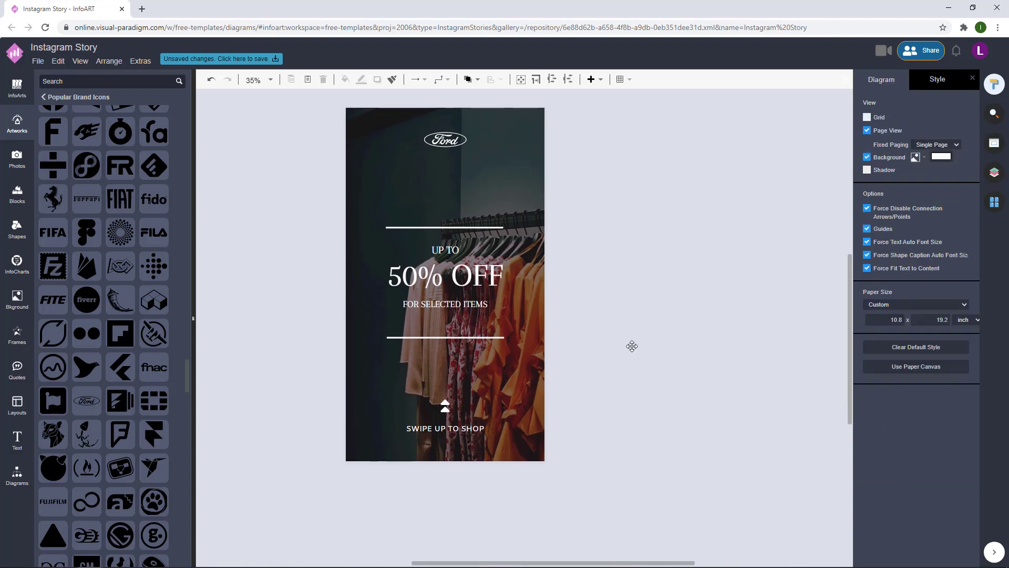
scroll(623, 291, "up", 1)
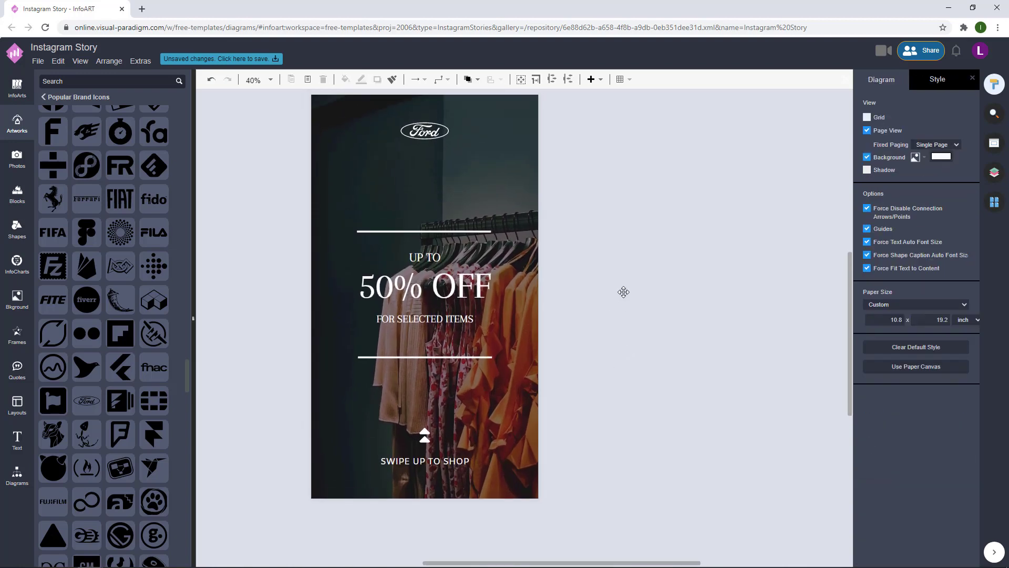
left_click_drag(586, 173, 587, 184)
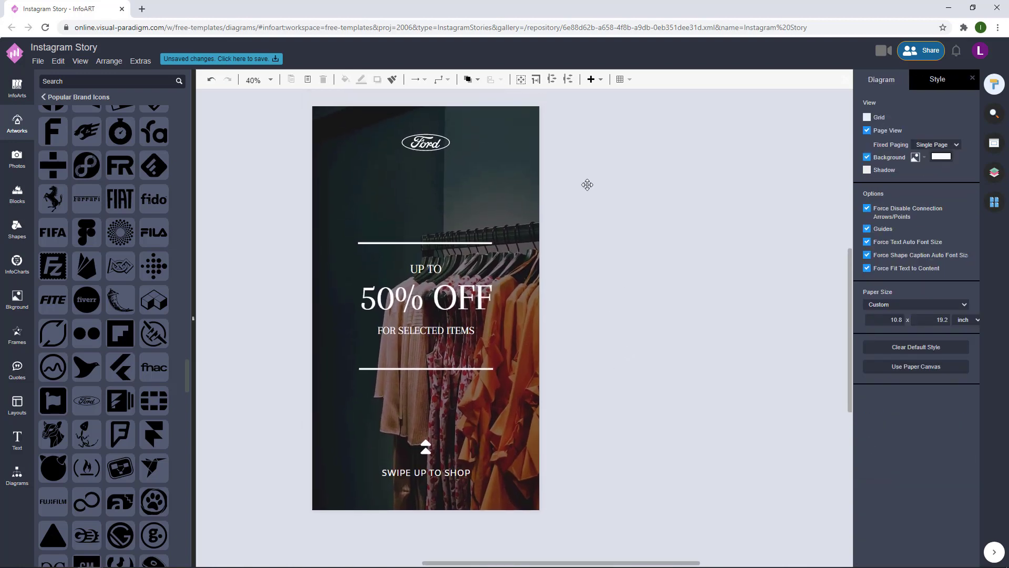
scroll(587, 184, "down", 1)
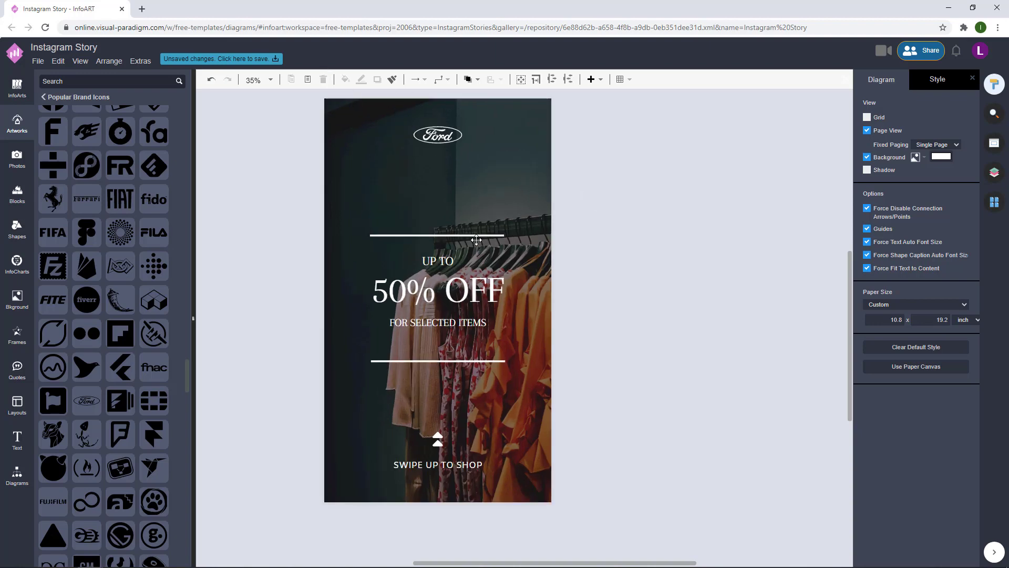
scroll(581, 231, "up", 1)
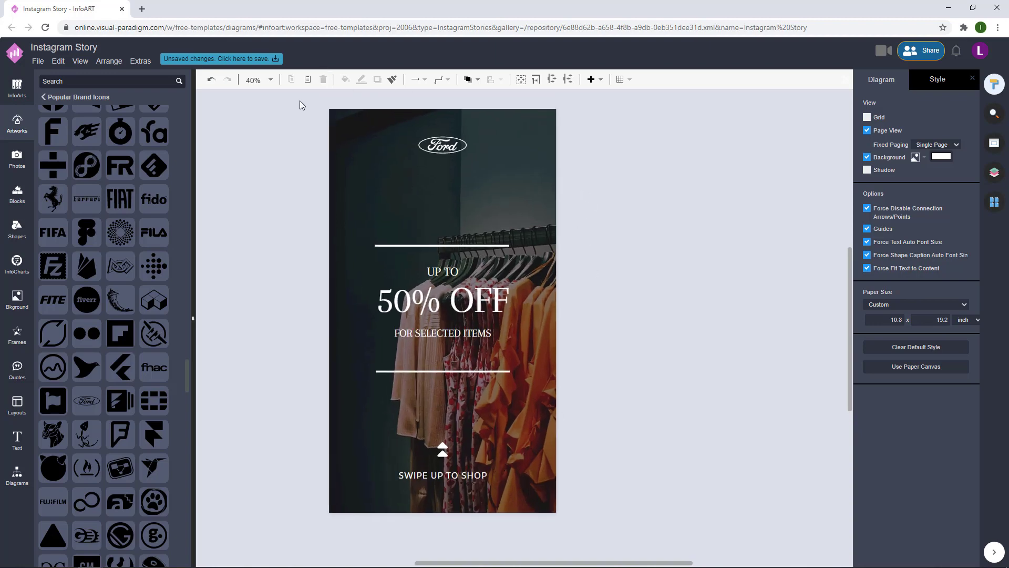
- Save the design to VP Online storage under the file name "Green Wardrobe Photo Shopping Sale Instagram Story"
left_click(261, 59)
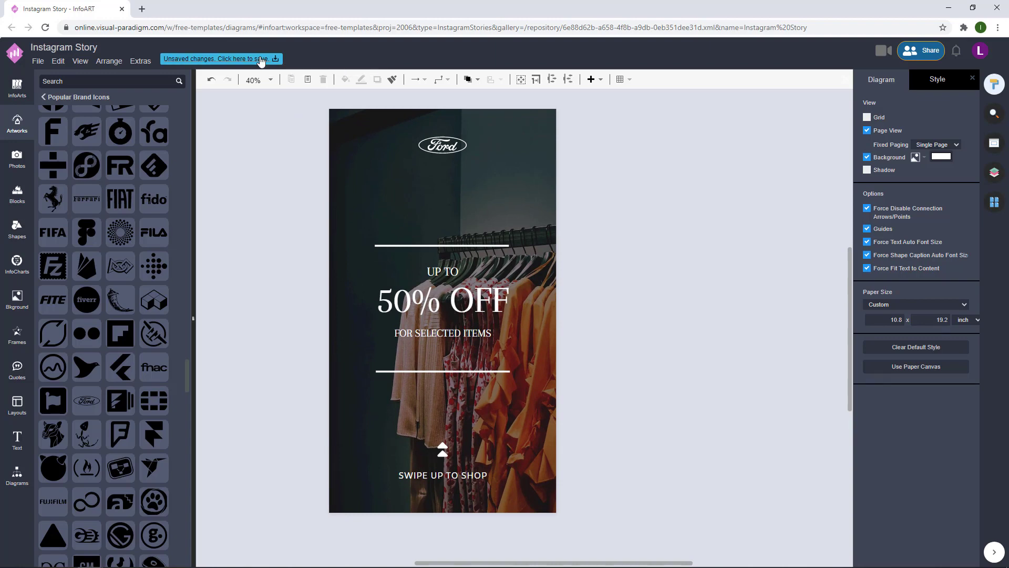
type("Green")
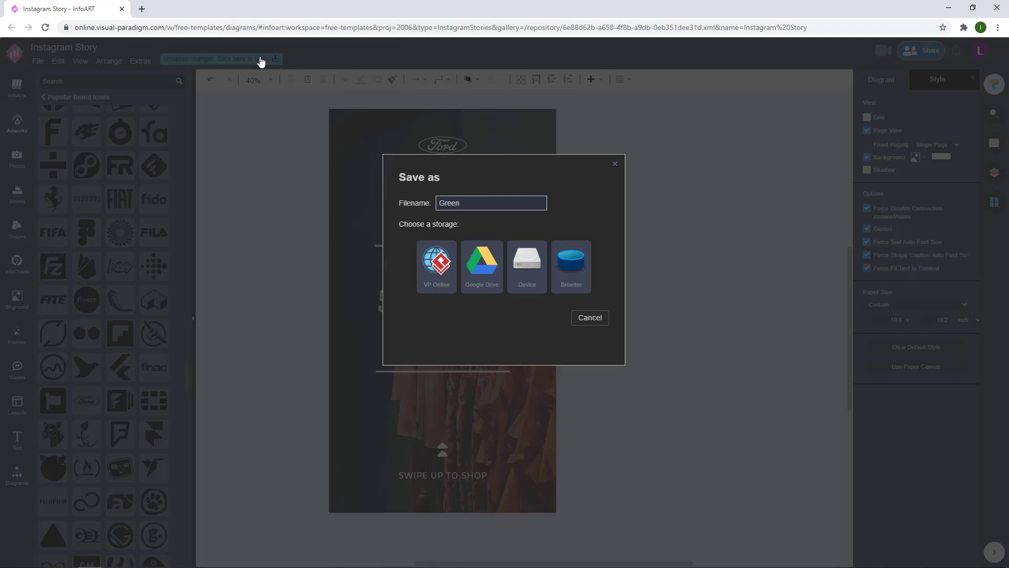
type(" Wardrobe Photo Shopping")
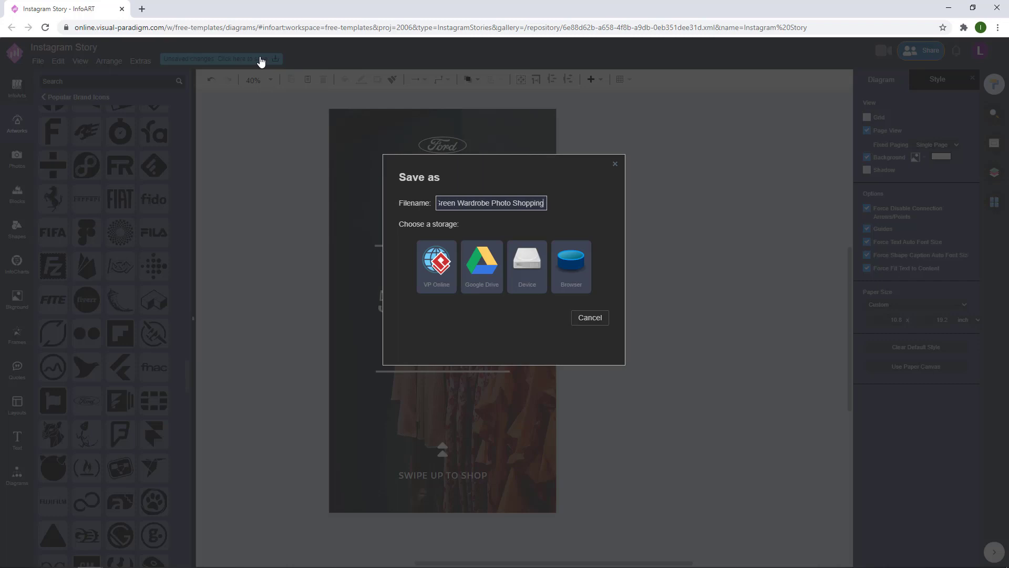
type(" Sale Instga")
key("BackSpace")
key("BackSpace")
key("BackSpace")
type("tagram")
type(" Stor")
type("i")
key("BackSpace")
type("y")
left_click_drag(543, 205, 423, 207)
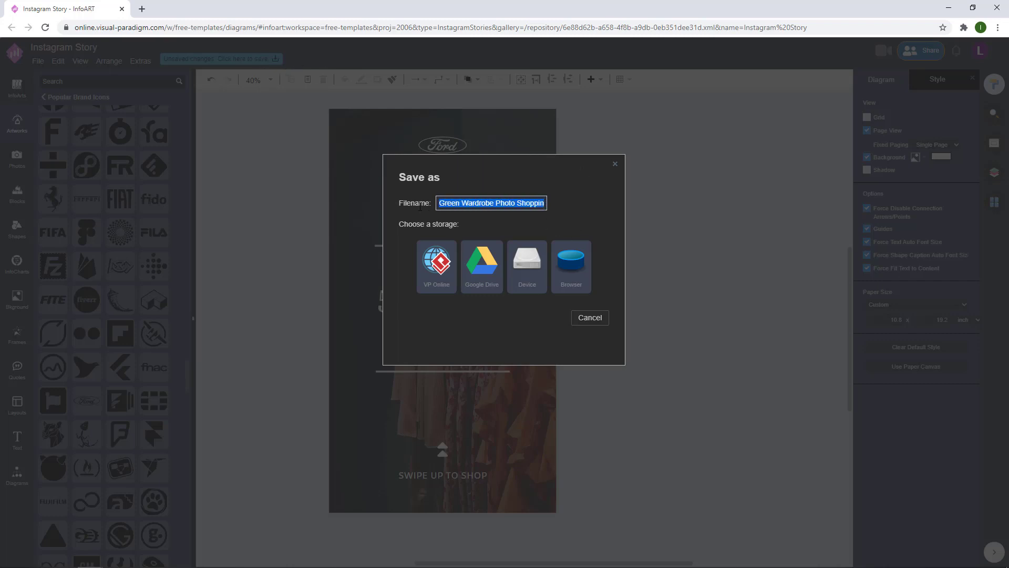
left_click(444, 256)
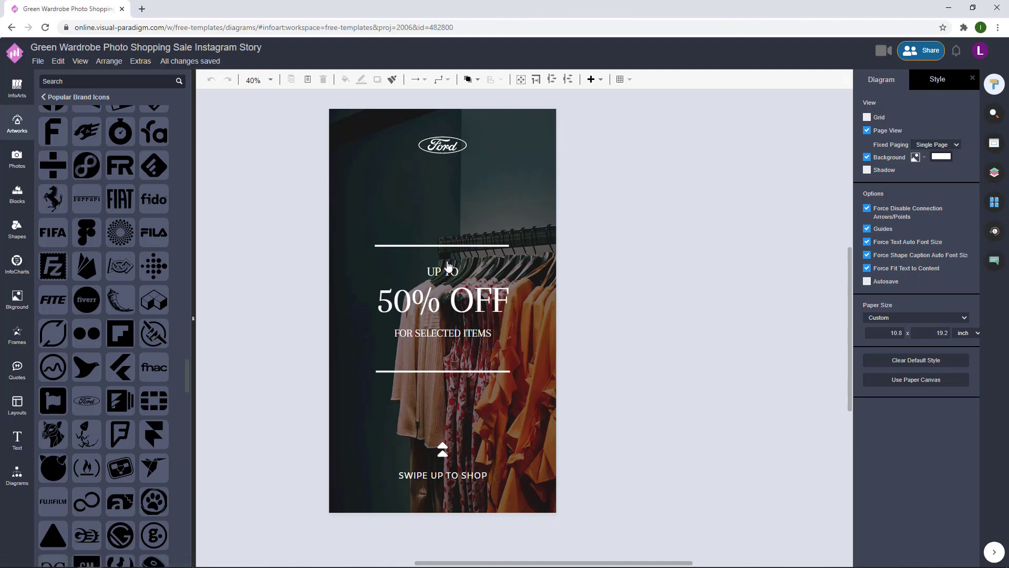